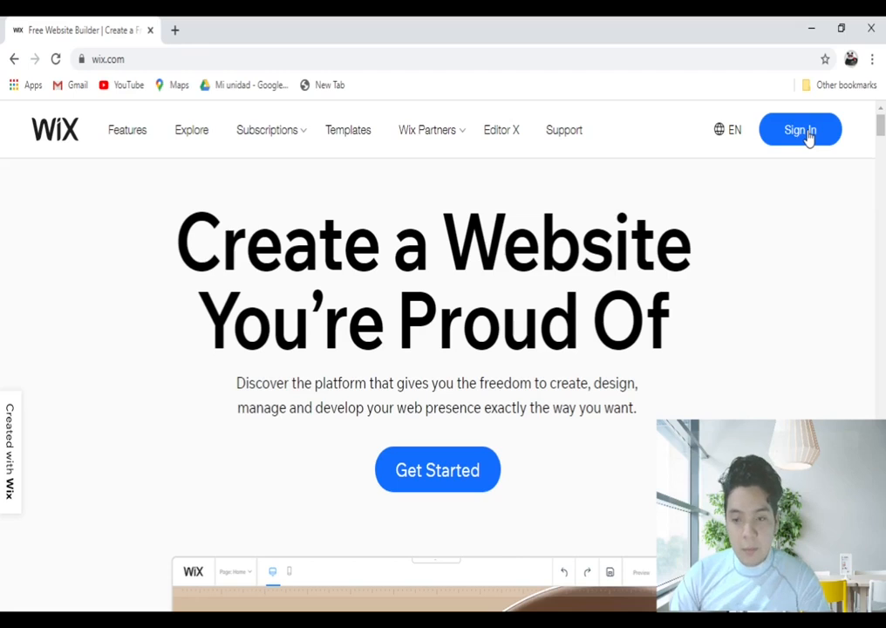
Sign in to the Wix account with the saved login credentials
{"action": "left_click", "coordinate": [809, 136]}
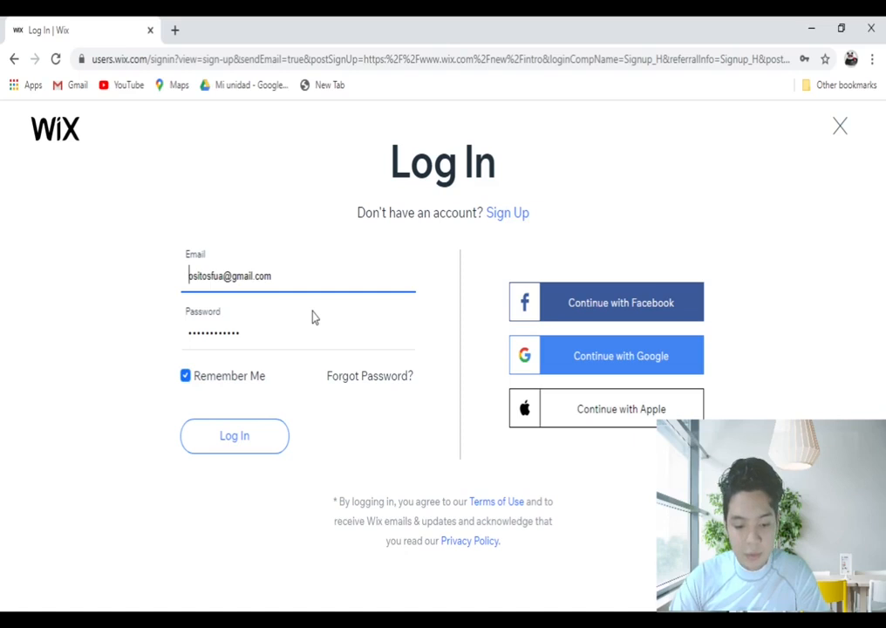
{"action": "left_click", "coordinate": [237, 449]}
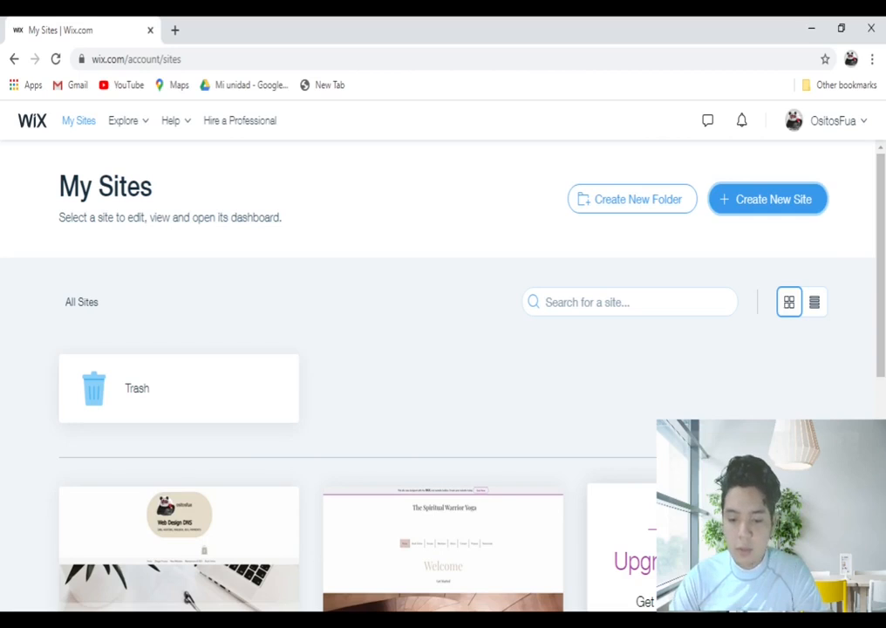
Start a new Online Store site and choose to build it from a template with the Editor
{"action": "left_click", "coordinate": [768, 209]}
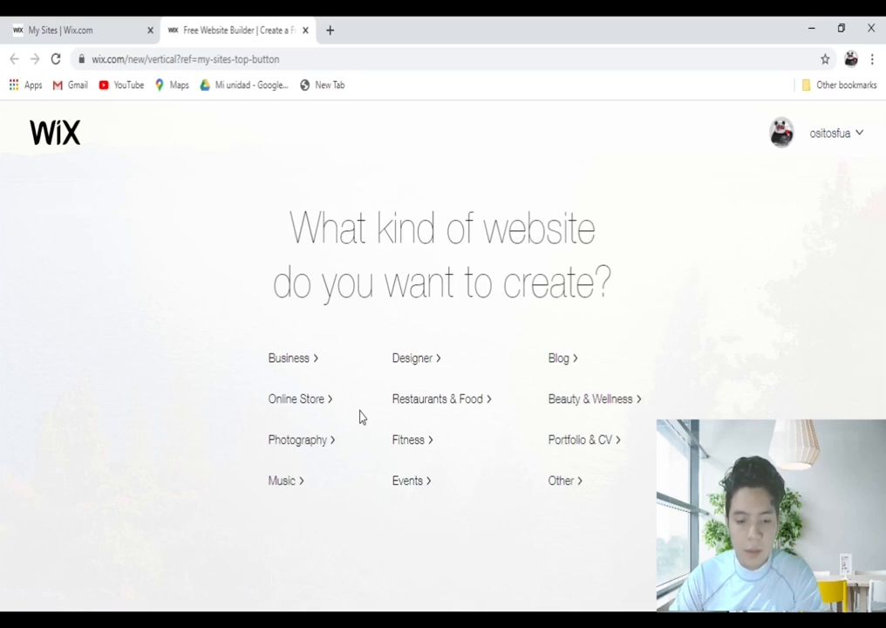
{"action": "left_click", "coordinate": [294, 410]}
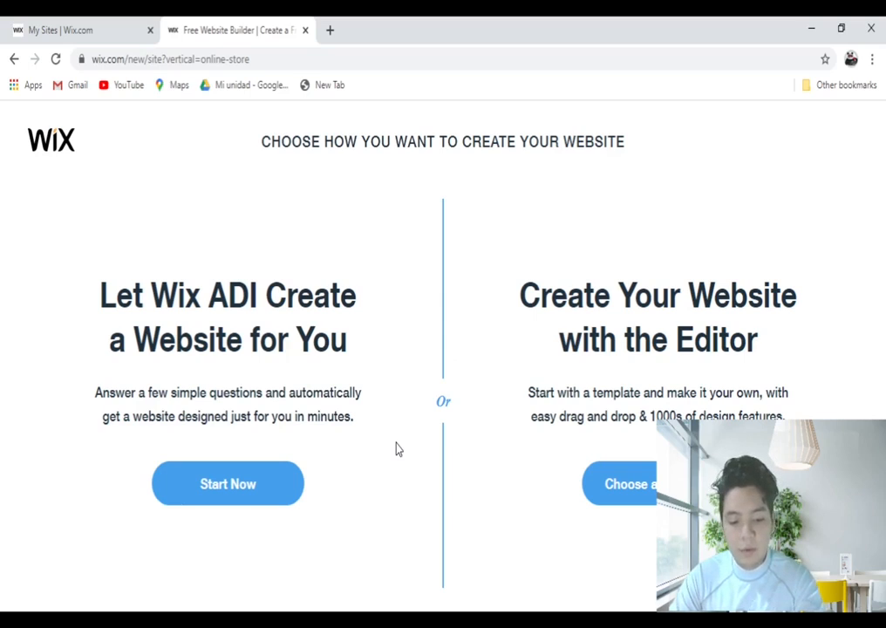
{"action": "left_click", "coordinate": [630, 473]}
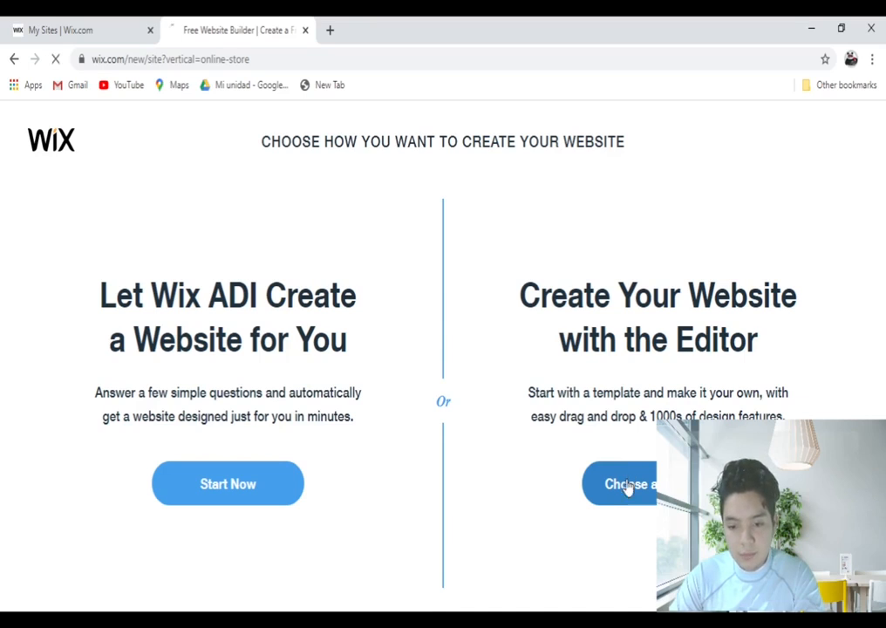
Find the Luggage Store template among the online store templates and open its full demo
{"action": "mouse_move", "coordinate": [415, 469]}
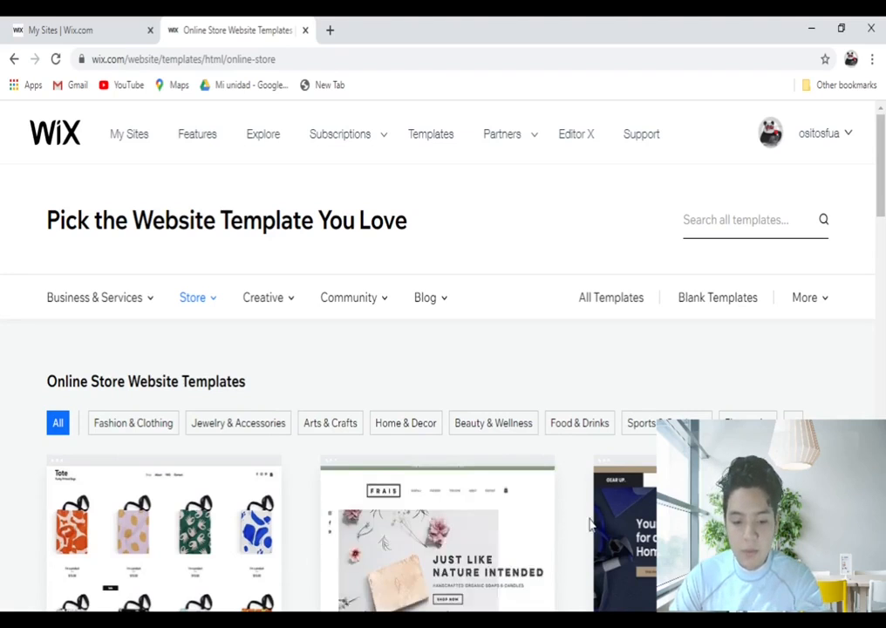
{"action": "scroll", "coordinate": [590, 523], "scroll_direction": "down", "scroll_amount": 3}
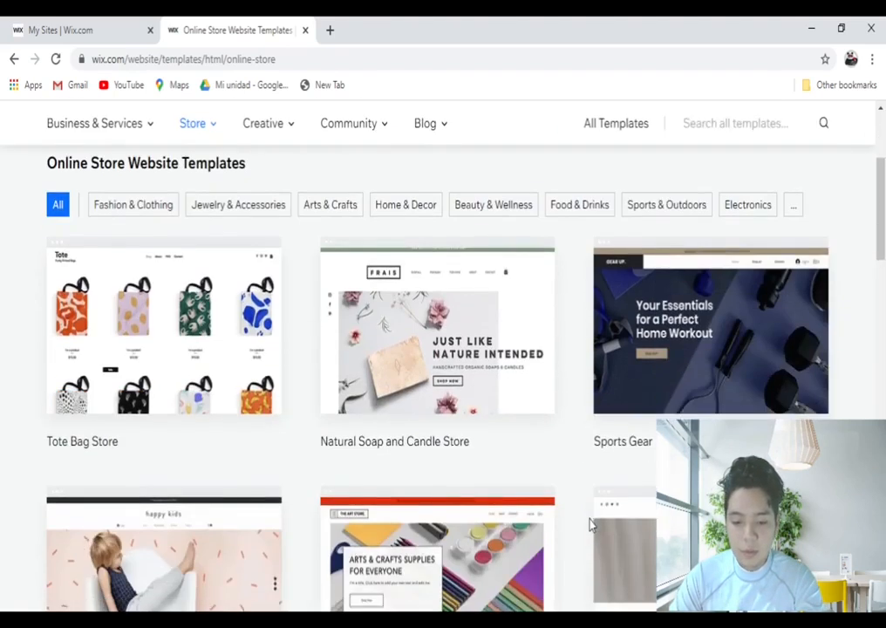
{"action": "scroll", "coordinate": [614, 513], "scroll_direction": "down", "scroll_amount": 1}
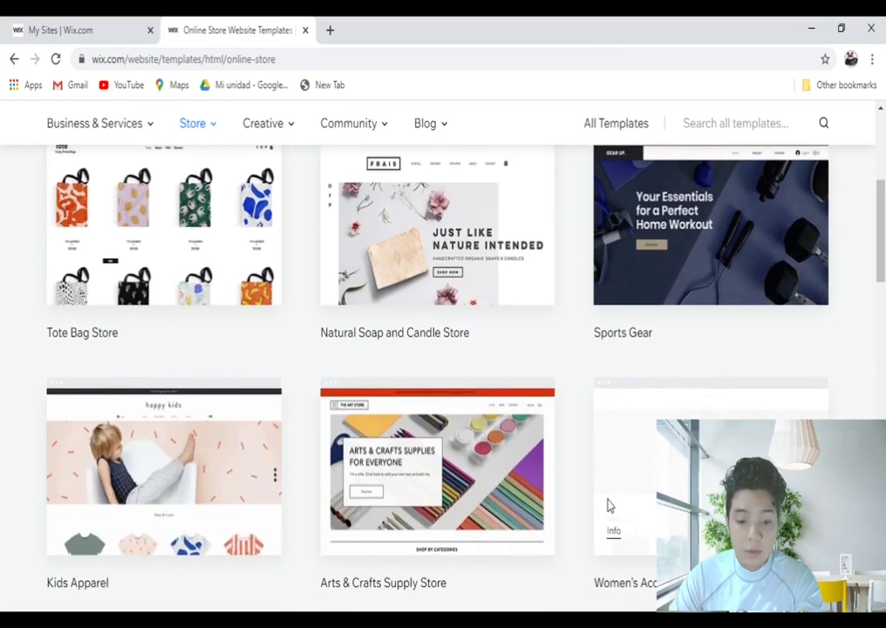
{"action": "scroll", "coordinate": [609, 504], "scroll_direction": "down", "scroll_amount": 4}
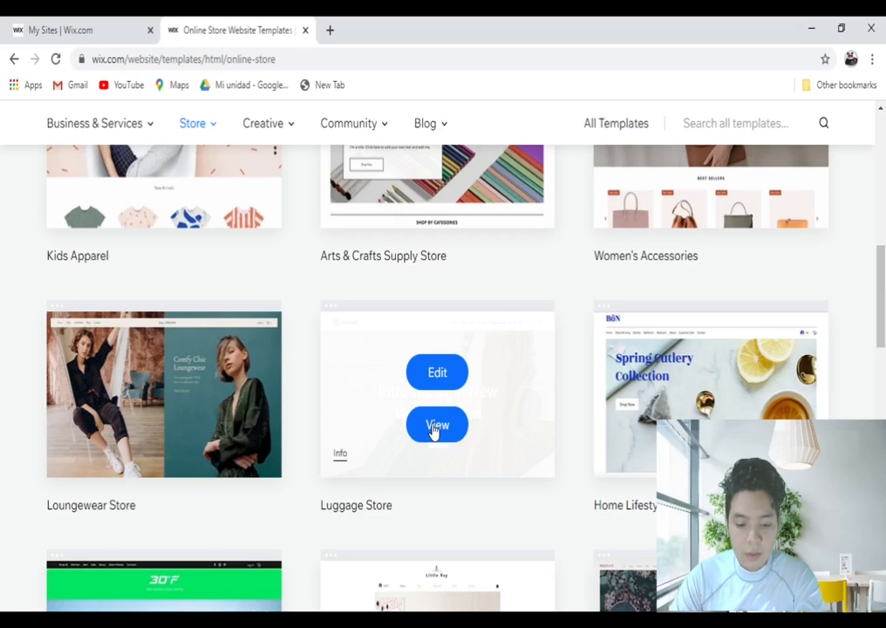
{"action": "left_click", "coordinate": [434, 426]}
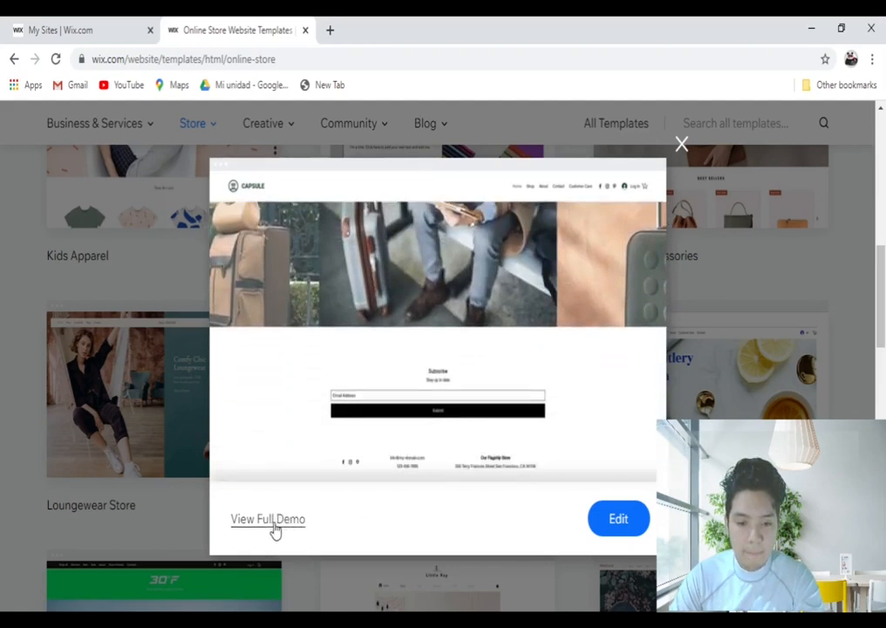
{"action": "left_click", "coordinate": [273, 526]}
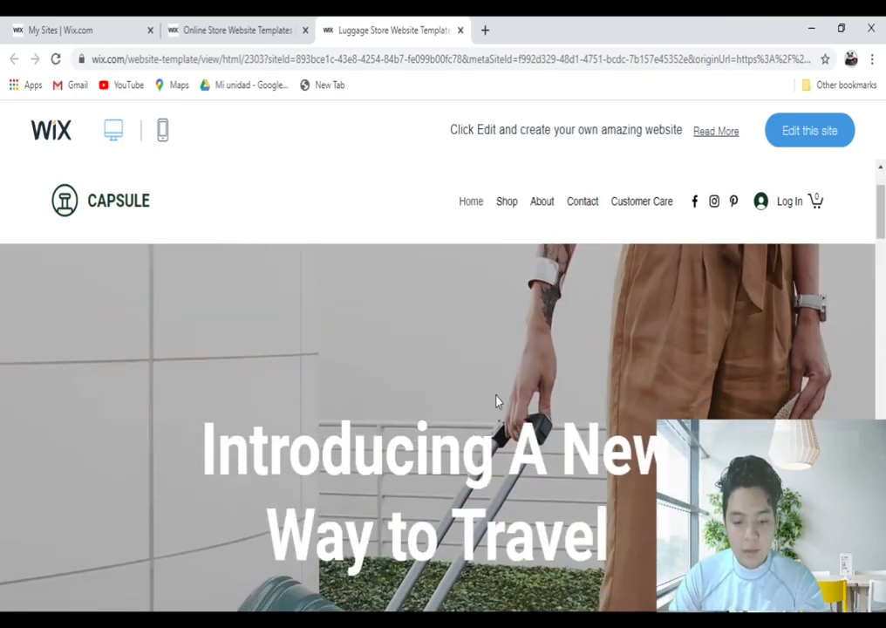
Review the home page of the Luggage Store demo and open the template for editing
{"action": "scroll", "coordinate": [497, 397], "scroll_direction": "down", "scroll_amount": 3}
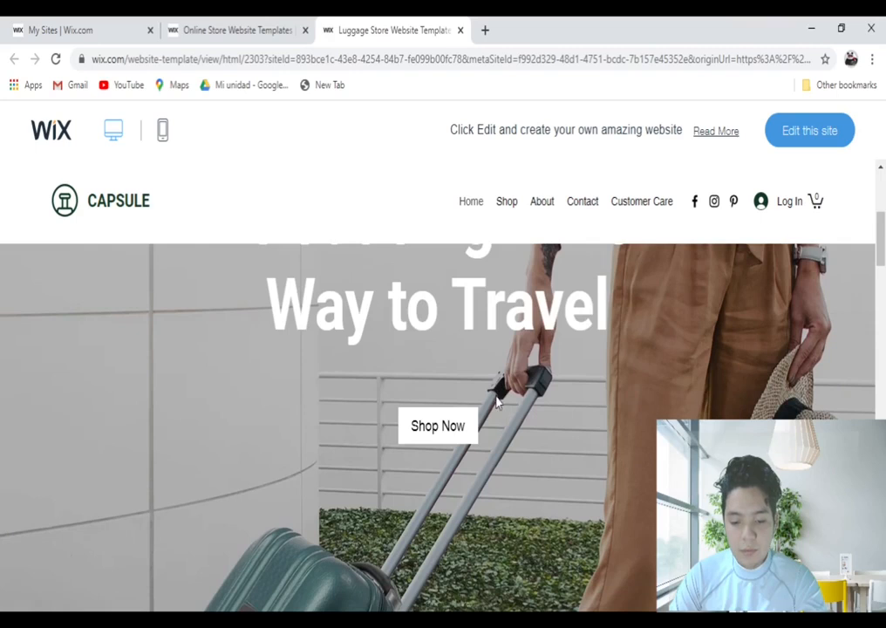
{"action": "scroll", "coordinate": [497, 400], "scroll_direction": "down", "scroll_amount": 3}
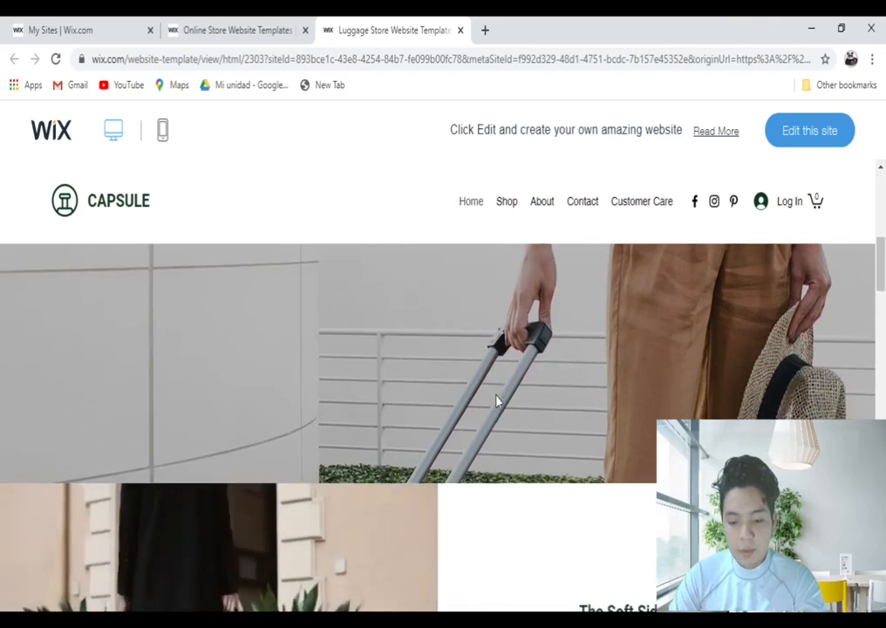
{"action": "scroll", "coordinate": [497, 400], "scroll_direction": "down", "scroll_amount": 2}
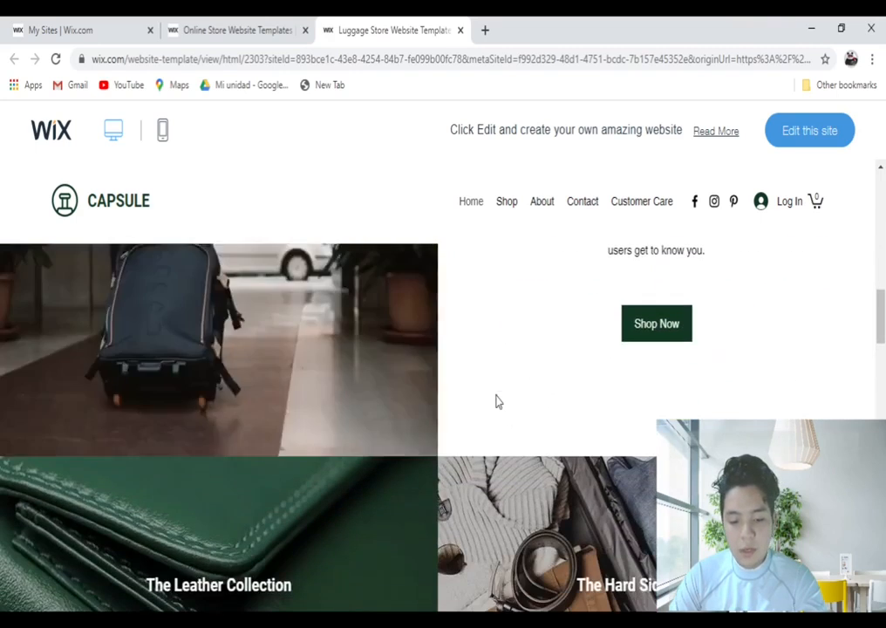
{"action": "scroll", "coordinate": [497, 401], "scroll_direction": "down", "scroll_amount": 1}
{"action": "scroll", "coordinate": [498, 400], "scroll_direction": "down", "scroll_amount": 1}
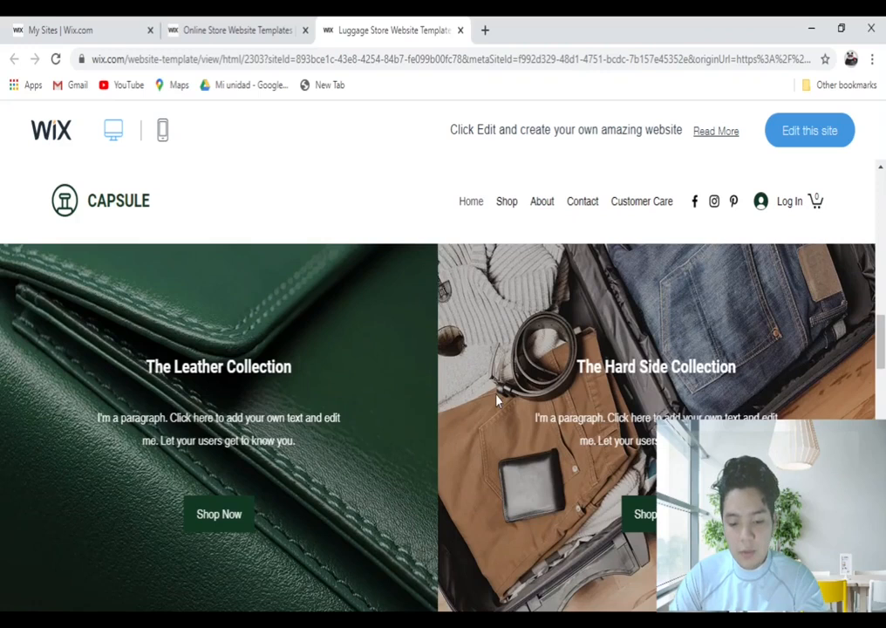
{"action": "scroll", "coordinate": [497, 401], "scroll_direction": "down", "scroll_amount": 2}
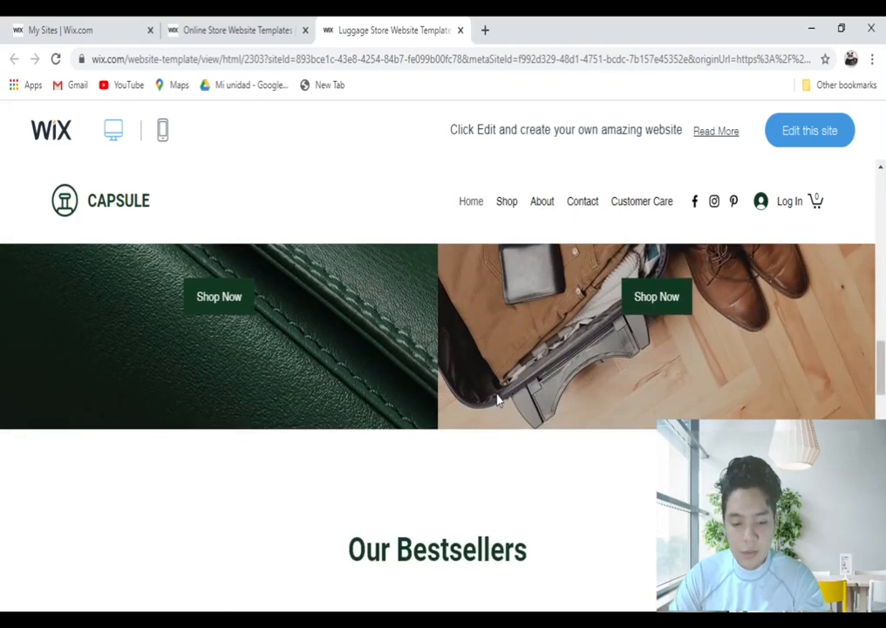
{"action": "left_click", "coordinate": [785, 146]}
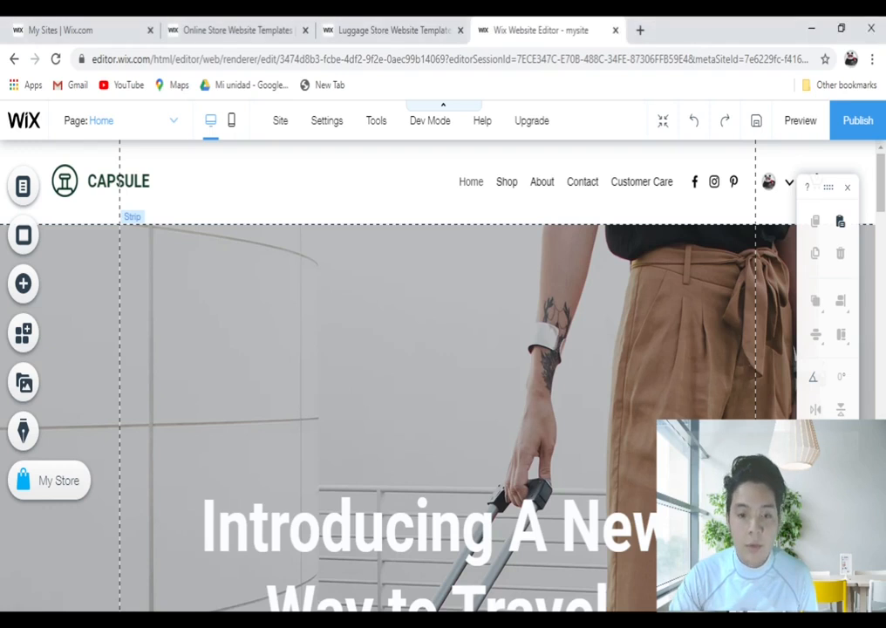
View the list of pages included in the site
{"action": "mouse_move", "coordinate": [370, 140]}
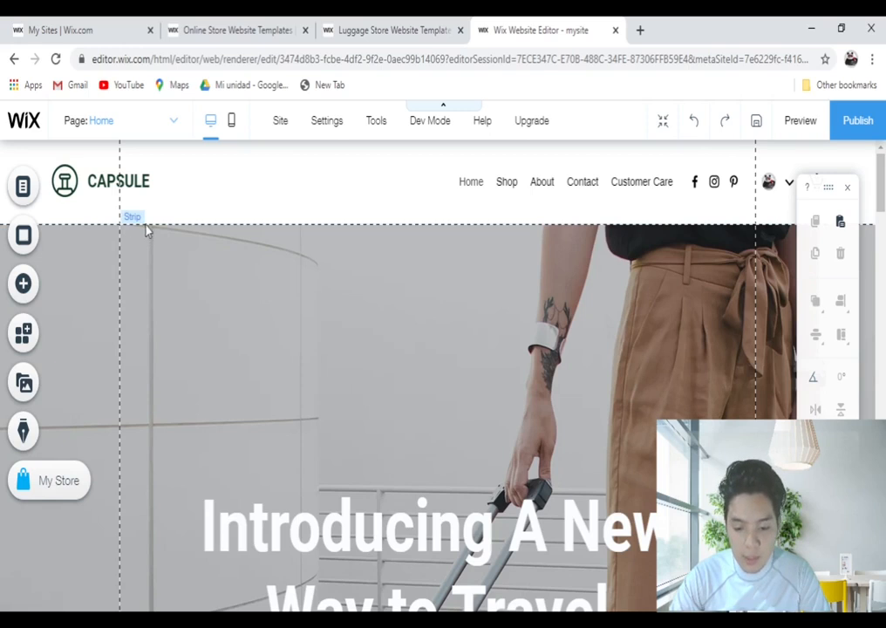
{"action": "left_click", "coordinate": [166, 135]}
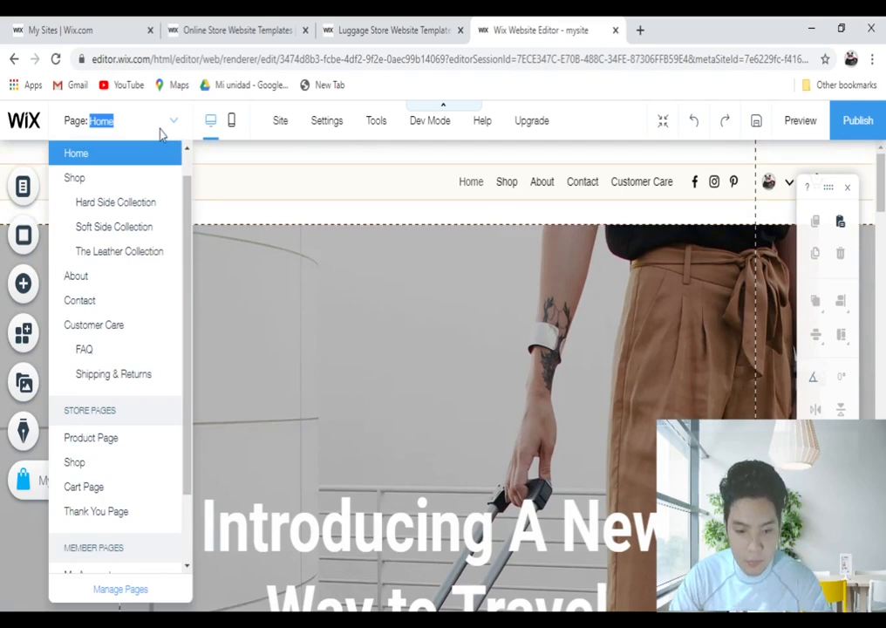
{"action": "left_click", "coordinate": [164, 135]}
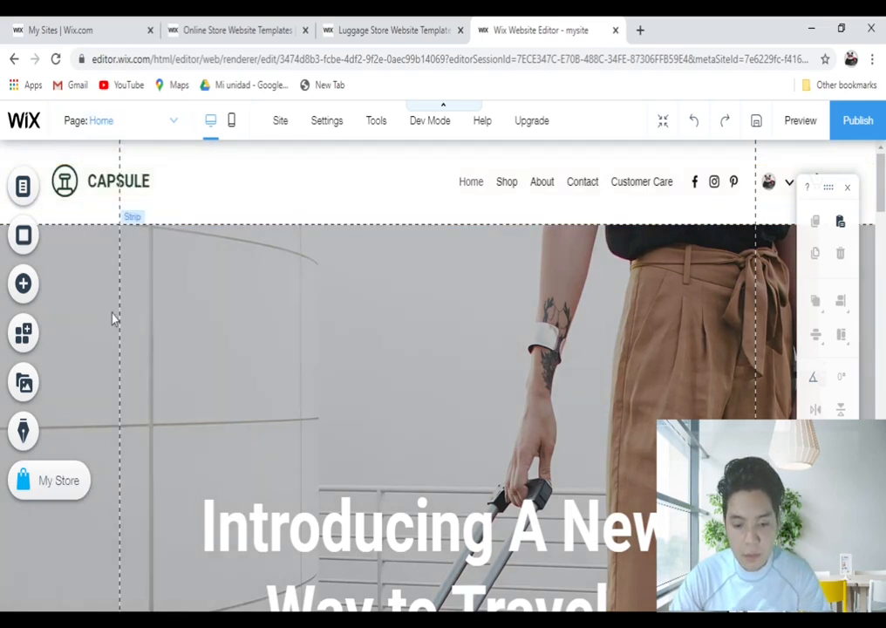
Open My Store and continue past the welcome introduction to the Store Manager
{"action": "left_click", "coordinate": [54, 485]}
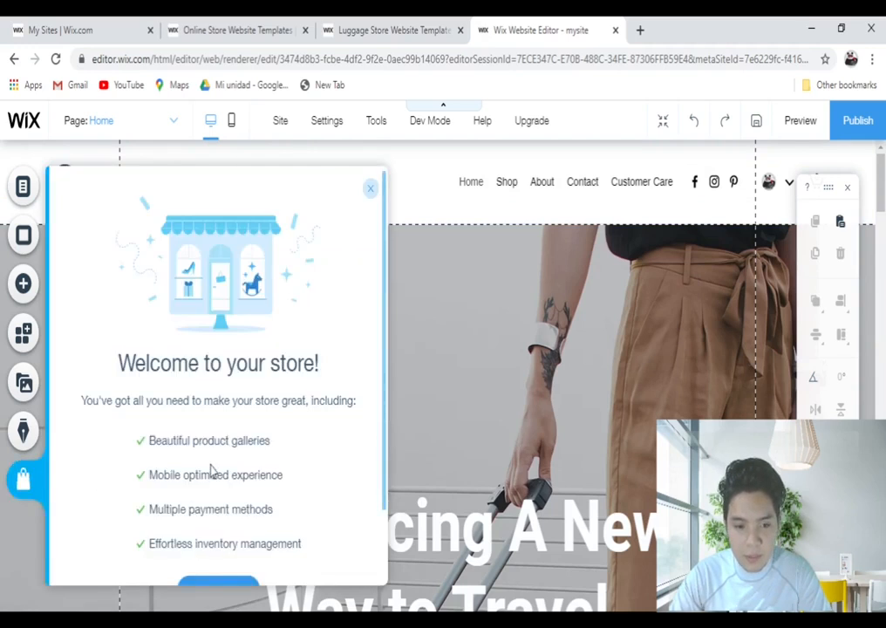
{"action": "scroll", "coordinate": [211, 469], "scroll_direction": "down", "scroll_amount": 2}
{"action": "left_click", "coordinate": [223, 510]}
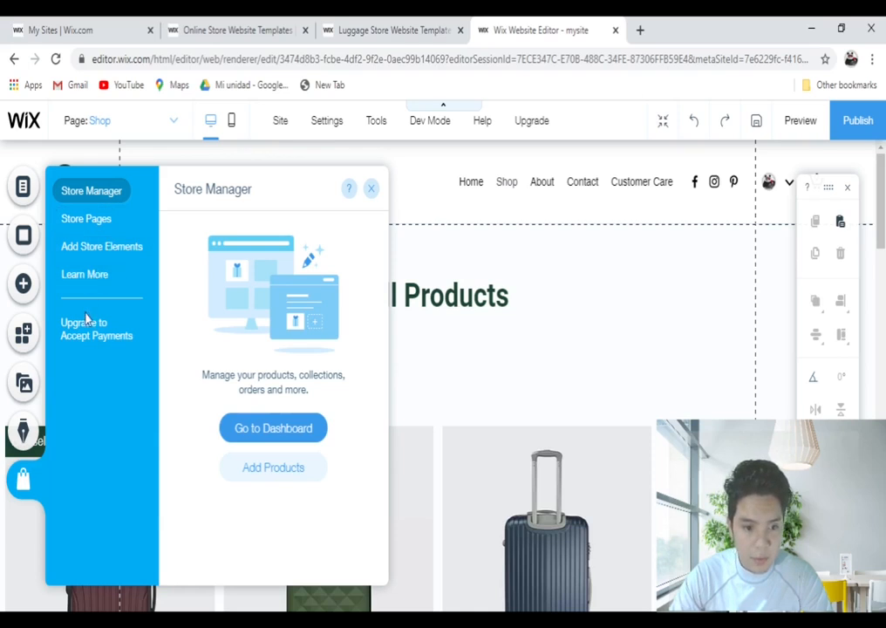
Look through the payment upgrade information and the Learn More resources, including the Wix Stores Help Center
{"action": "mouse_move", "coordinate": [85, 340]}
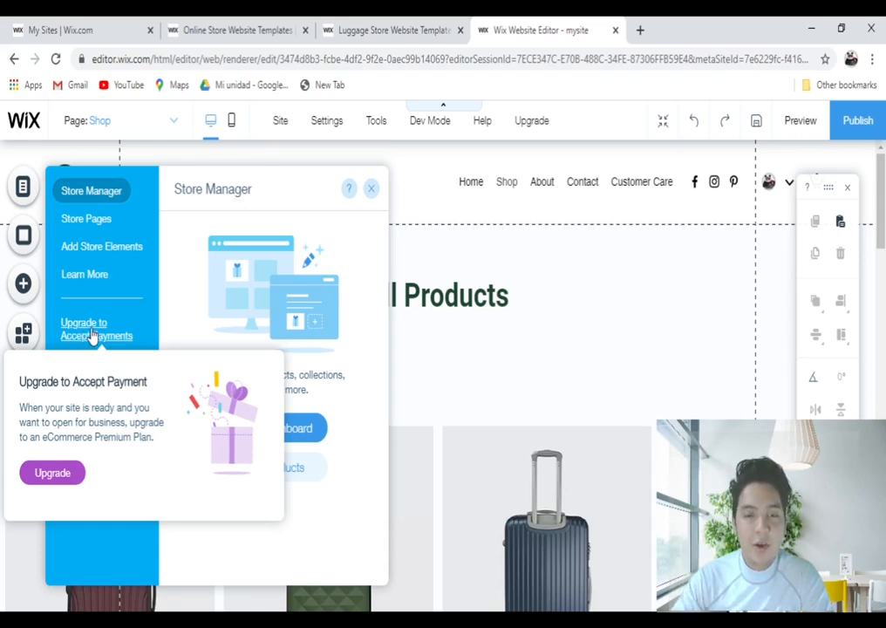
{"action": "left_click", "coordinate": [91, 276]}
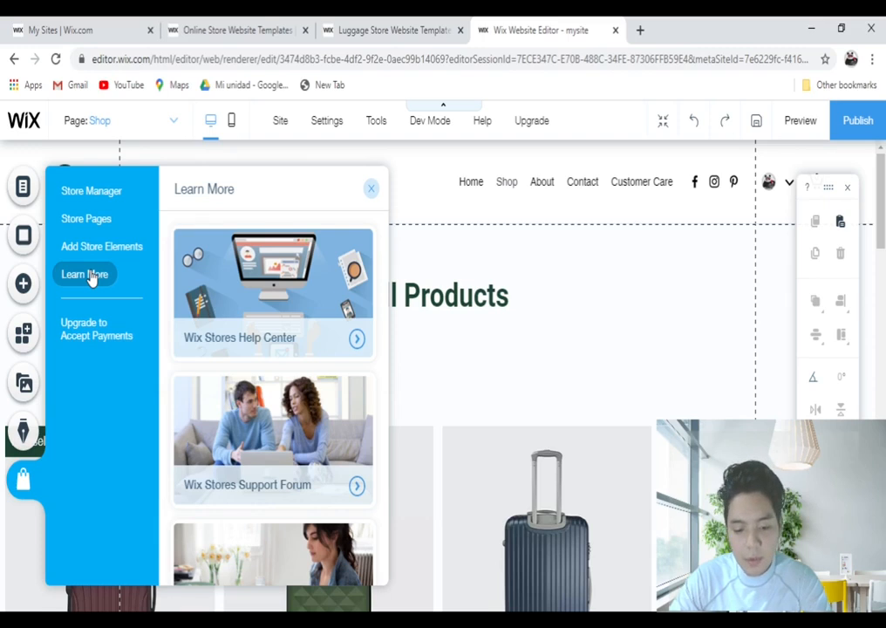
{"action": "left_click", "coordinate": [208, 321]}
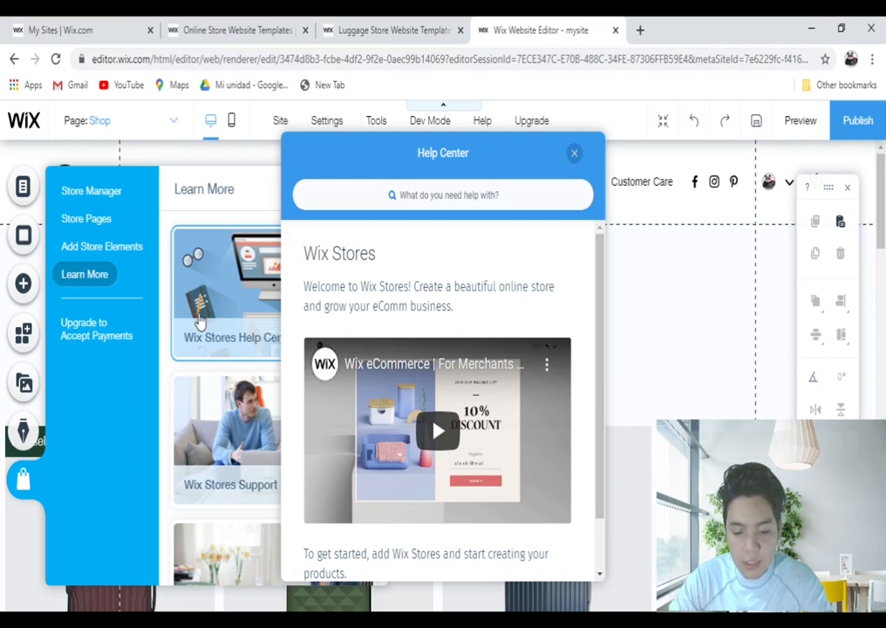
{"action": "left_click", "coordinate": [402, 193]}
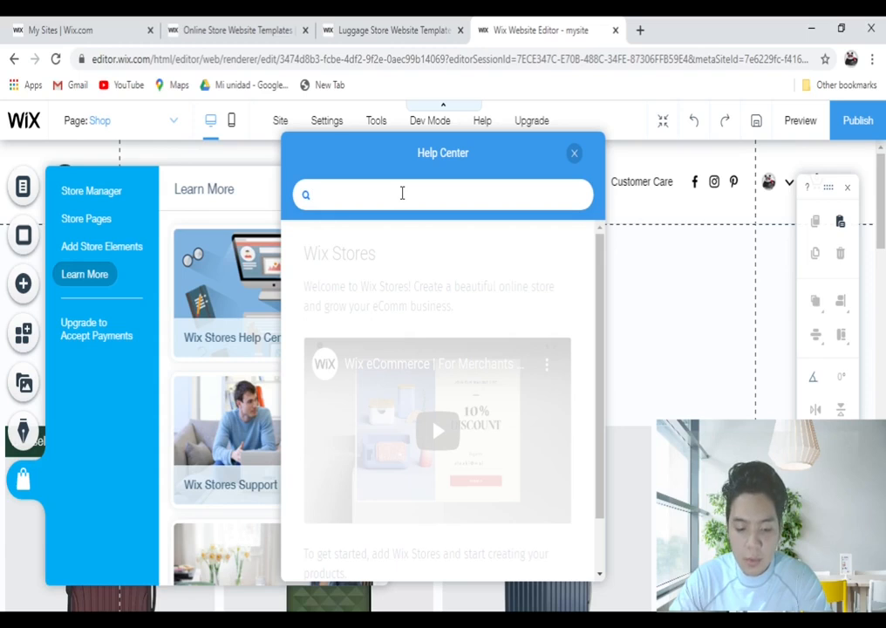
{"action": "left_click", "coordinate": [577, 160]}
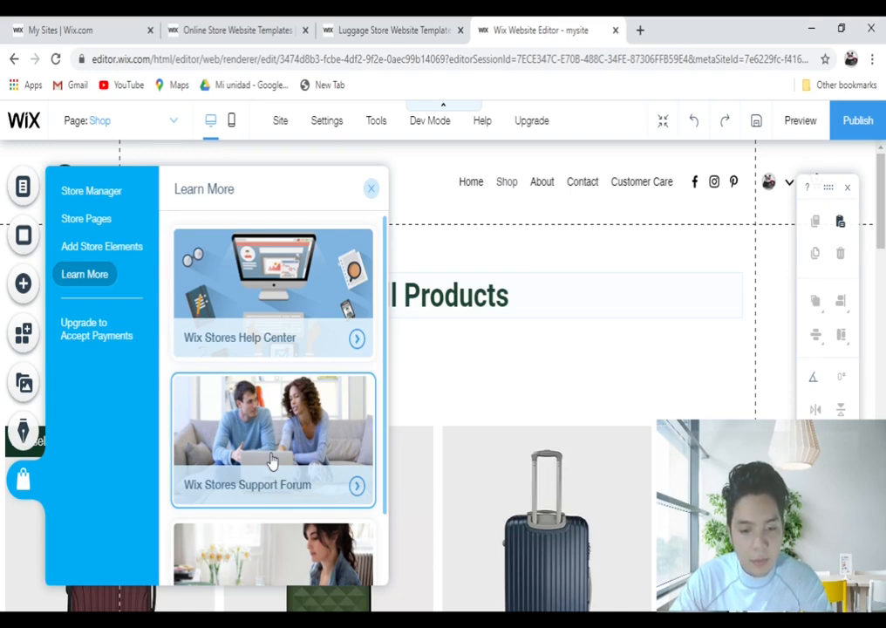
{"action": "scroll", "coordinate": [272, 461], "scroll_direction": "down", "scroll_amount": 1}
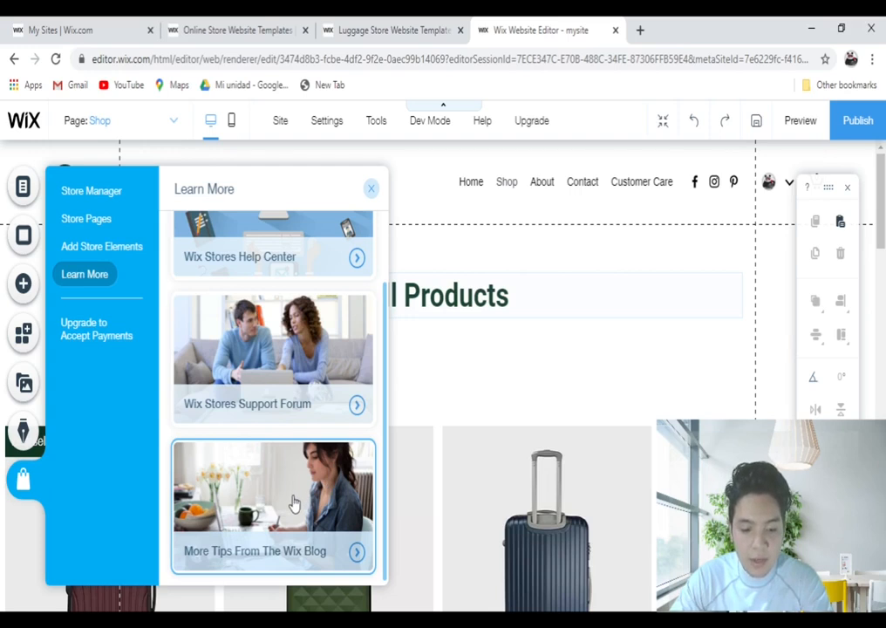
Examine the store elements available to add, from product galleries and cart buttons to the related apps
{"action": "left_click", "coordinate": [99, 247]}
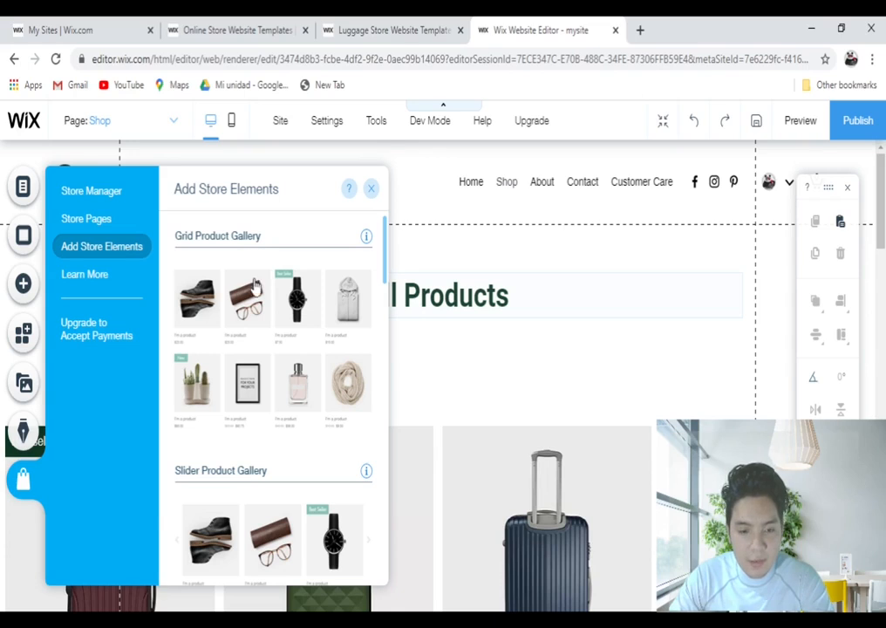
{"action": "scroll", "coordinate": [246, 415], "scroll_direction": "down", "scroll_amount": 3}
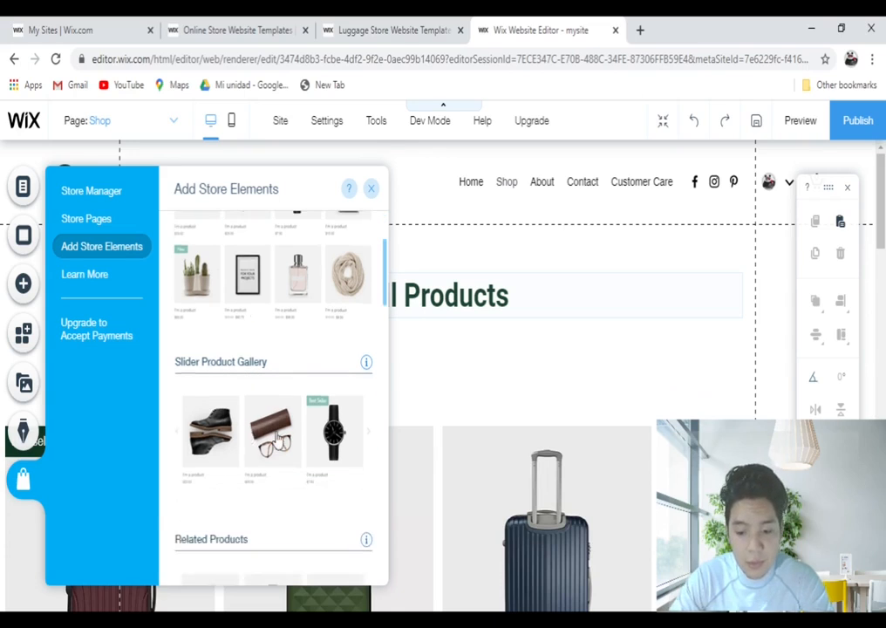
{"action": "scroll", "coordinate": [255, 445], "scroll_direction": "down", "scroll_amount": 5}
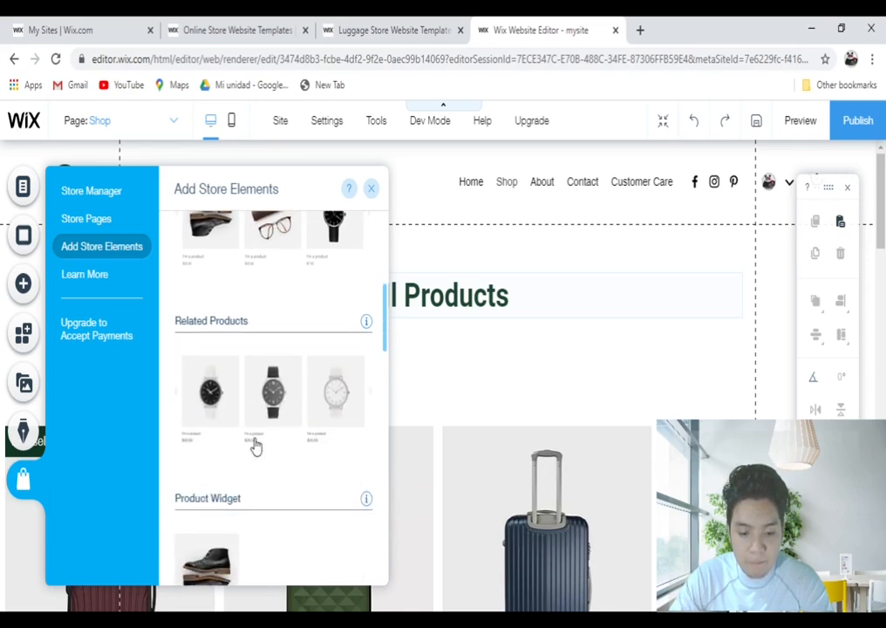
{"action": "scroll", "coordinate": [255, 445], "scroll_direction": "down", "scroll_amount": 2}
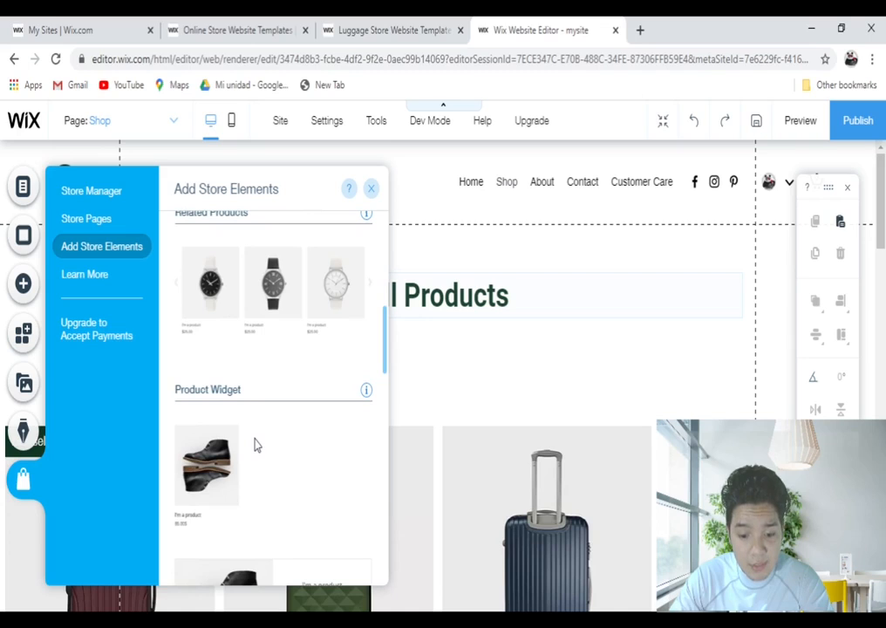
{"action": "scroll", "coordinate": [255, 445], "scroll_direction": "down", "scroll_amount": 6}
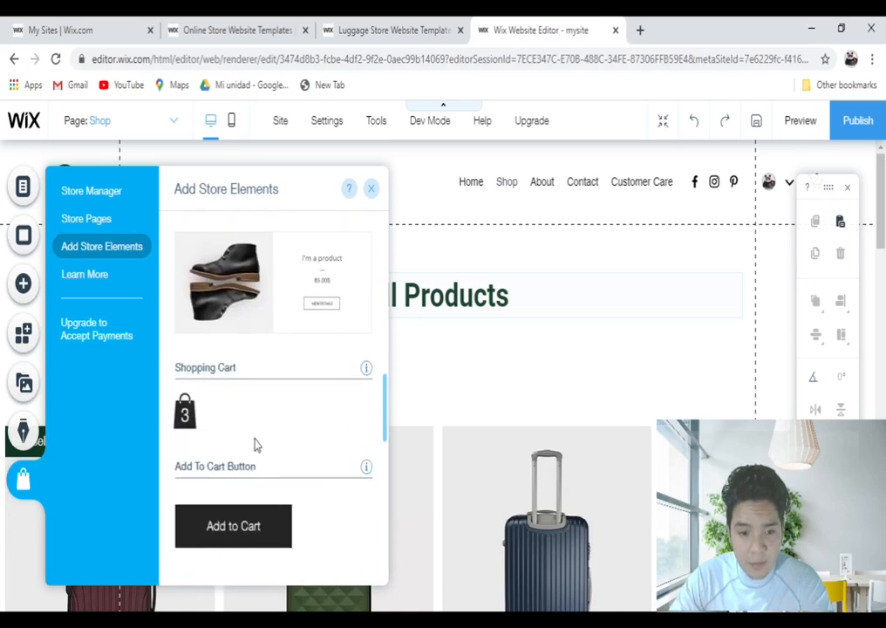
{"action": "scroll", "coordinate": [255, 445], "scroll_direction": "down", "scroll_amount": 8}
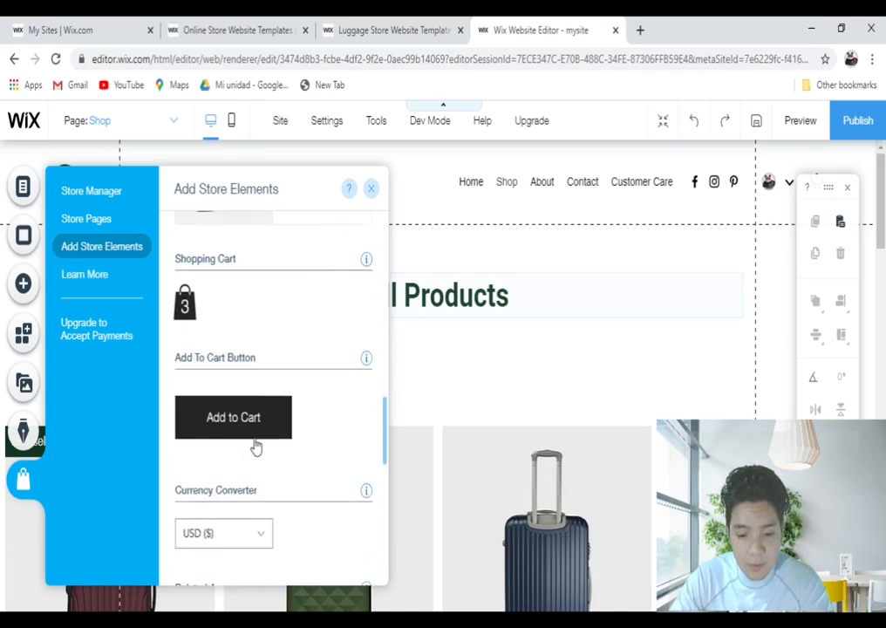
{"action": "scroll", "coordinate": [256, 445], "scroll_direction": "down", "scroll_amount": 2}
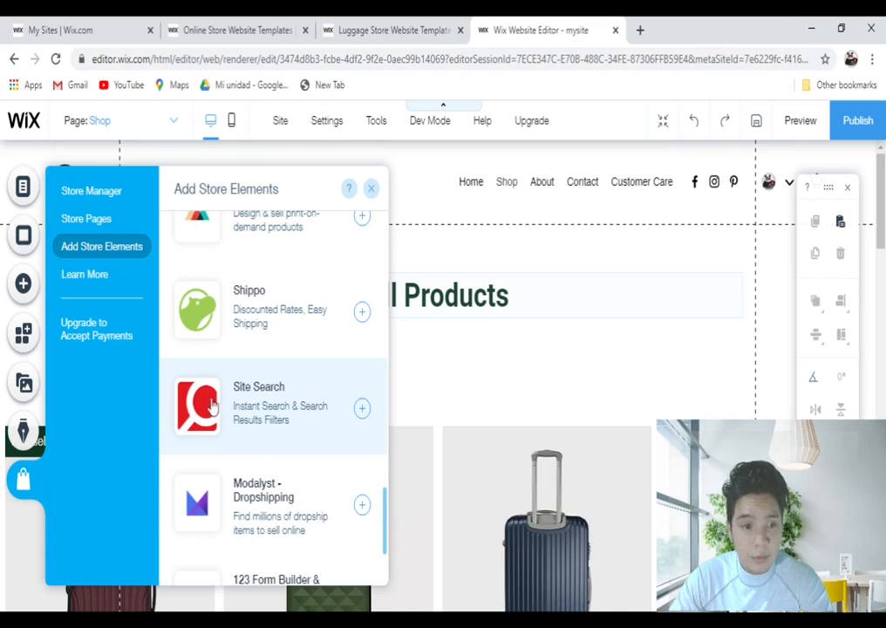
Look over the list of store pages and open the page settings of the Shop page
{"action": "left_click", "coordinate": [79, 218]}
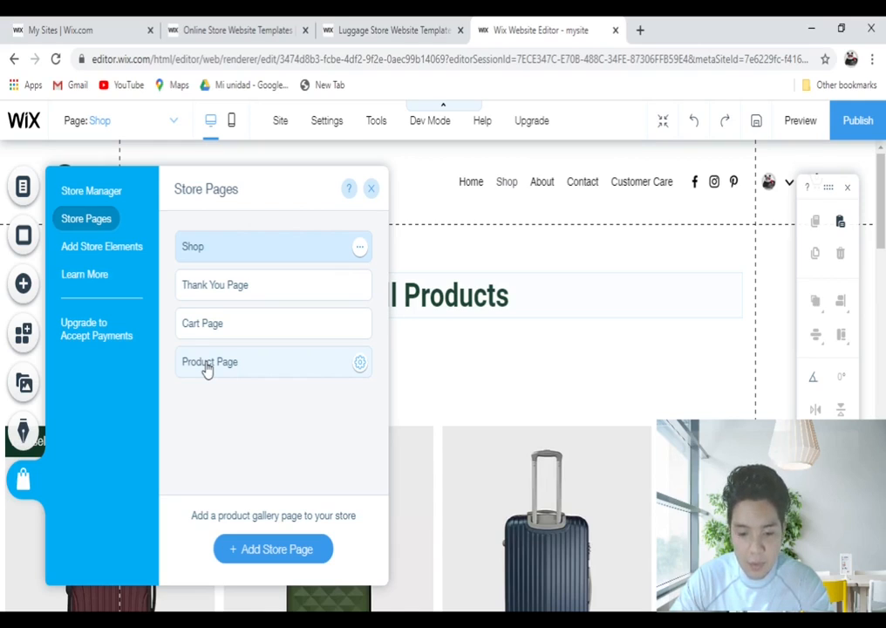
{"action": "left_click", "coordinate": [359, 247]}
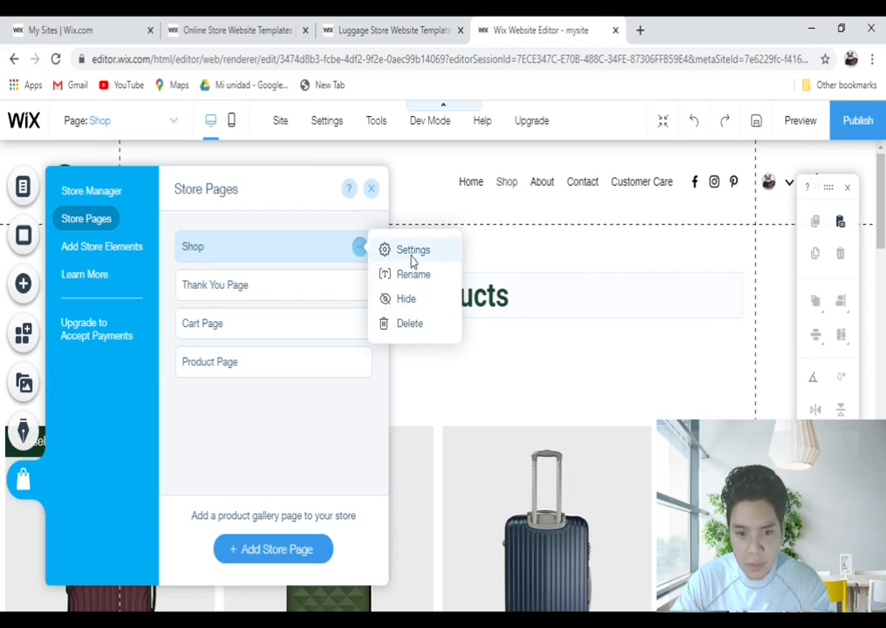
{"action": "left_click", "coordinate": [417, 252]}
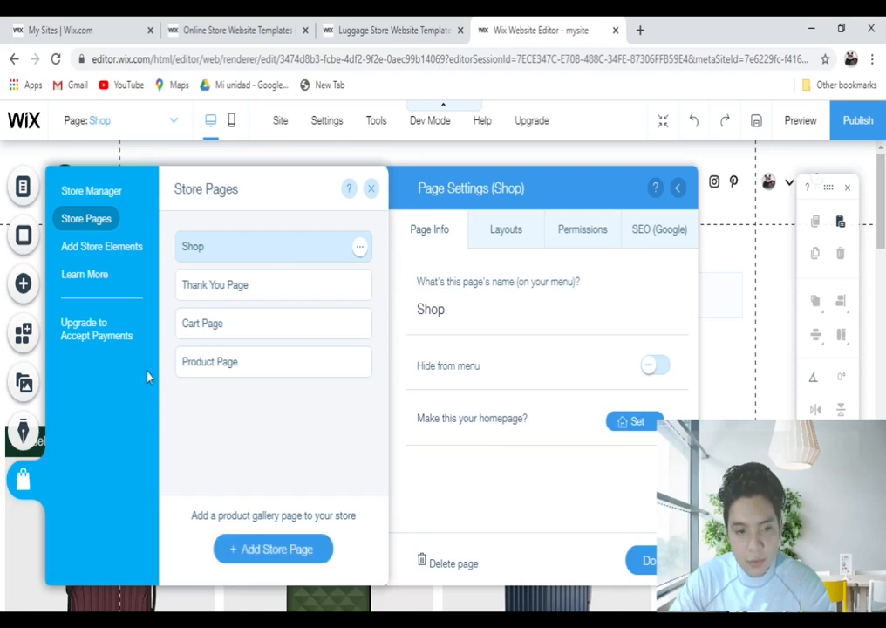
Start a new product from the Store Manager and name it "Luggage Piece Set"
{"action": "left_click", "coordinate": [89, 192]}
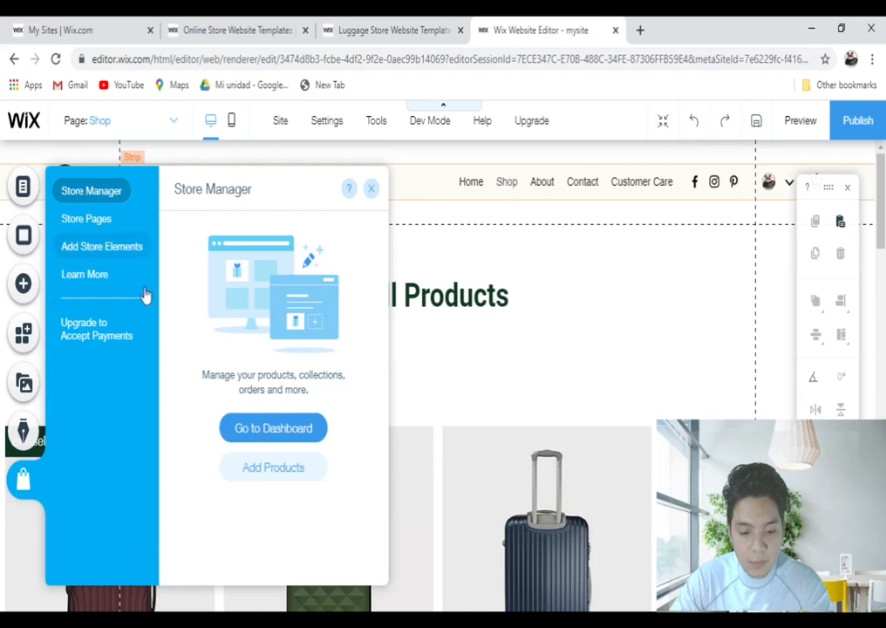
{"action": "left_click", "coordinate": [258, 469]}
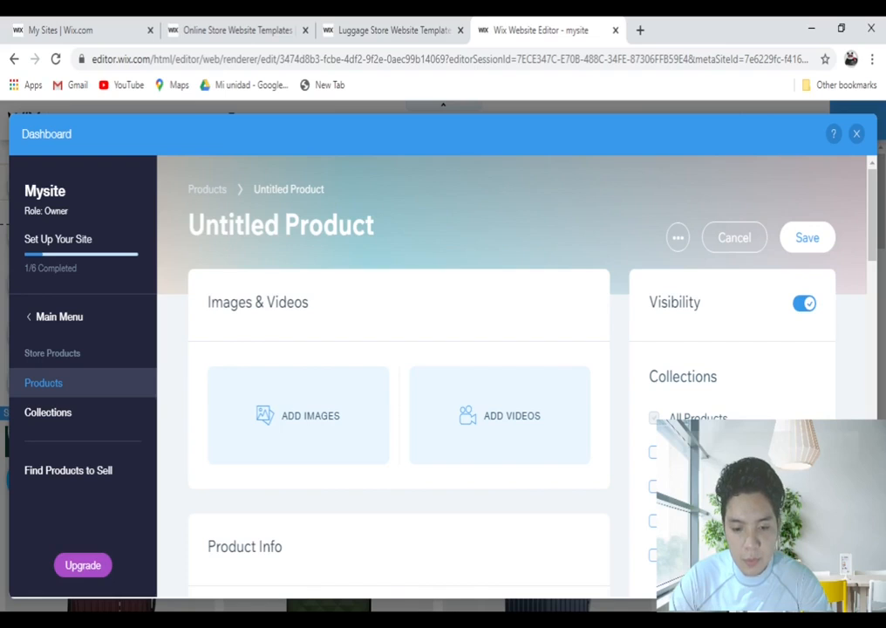
{"action": "left_click", "coordinate": [309, 229]}
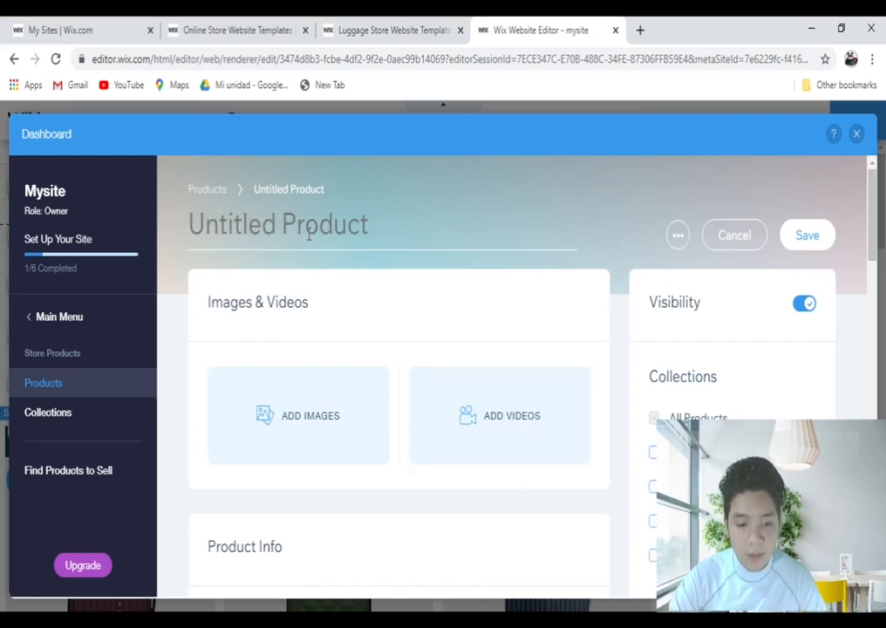
{"action": "type", "text": "Lugga"}
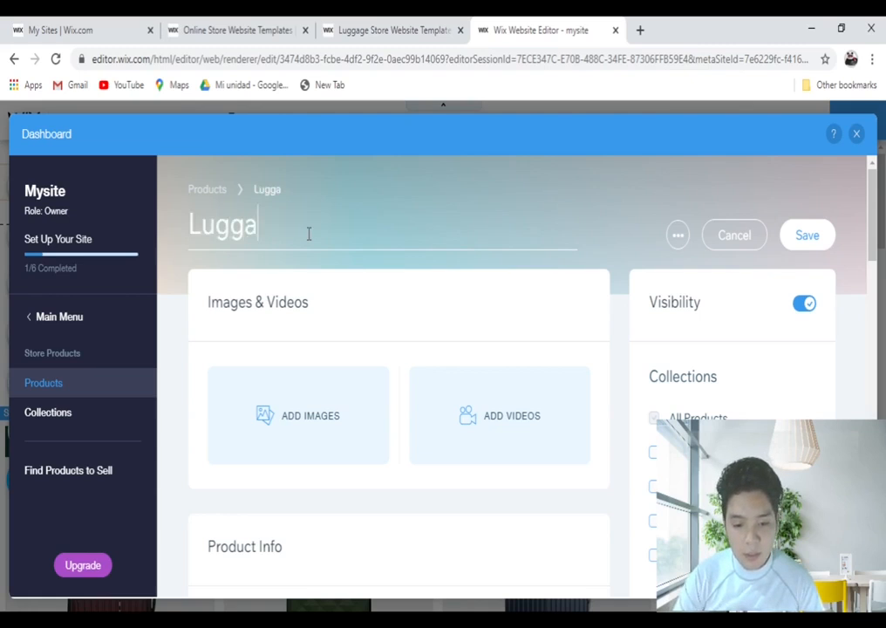
{"action": "type", "text": "ge Pie"}
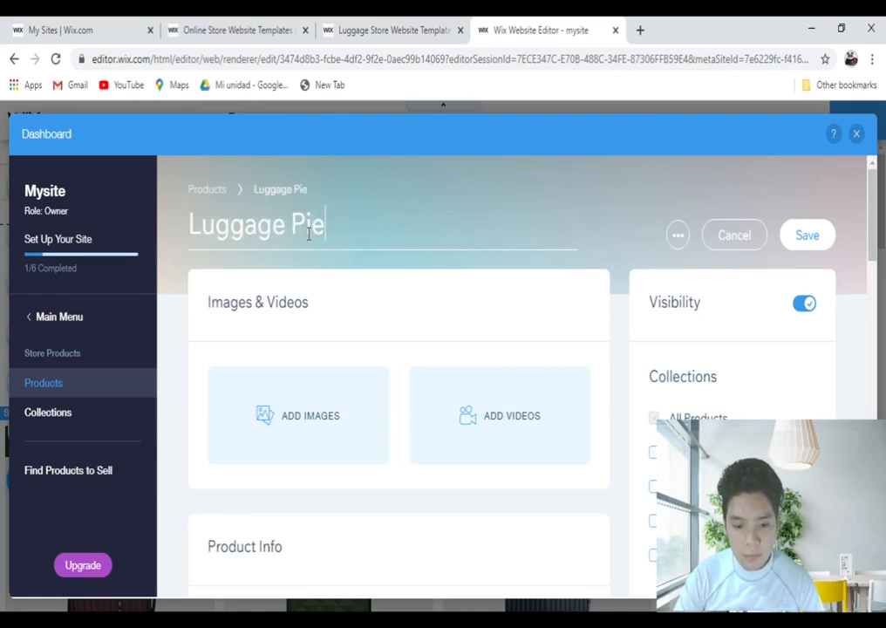
{"action": "type", "text": "ce Set"}
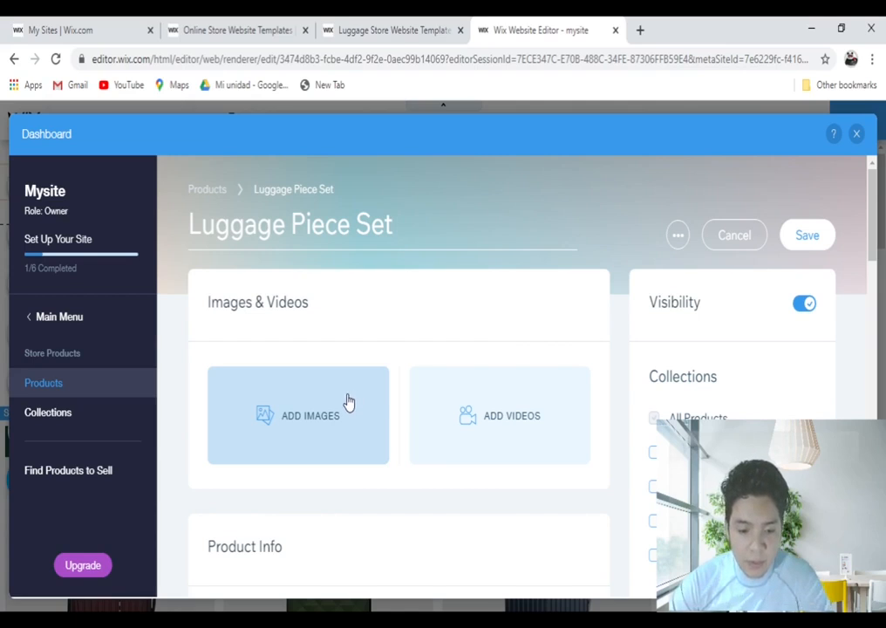
Search Media from Wix for "luggage set" and add the Packed Luggage photo as the product image
{"action": "left_click", "coordinate": [317, 415]}
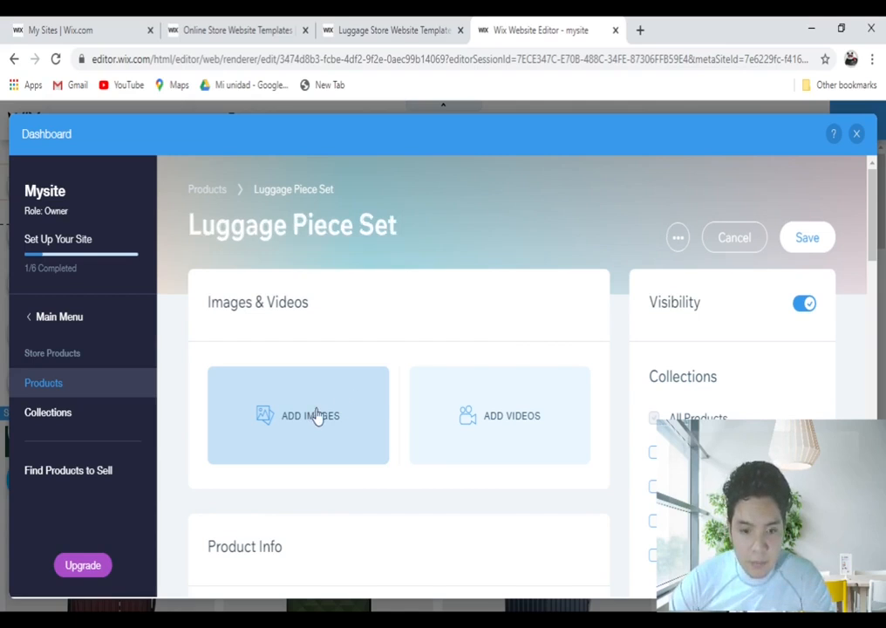
{"action": "left_click", "coordinate": [316, 416]}
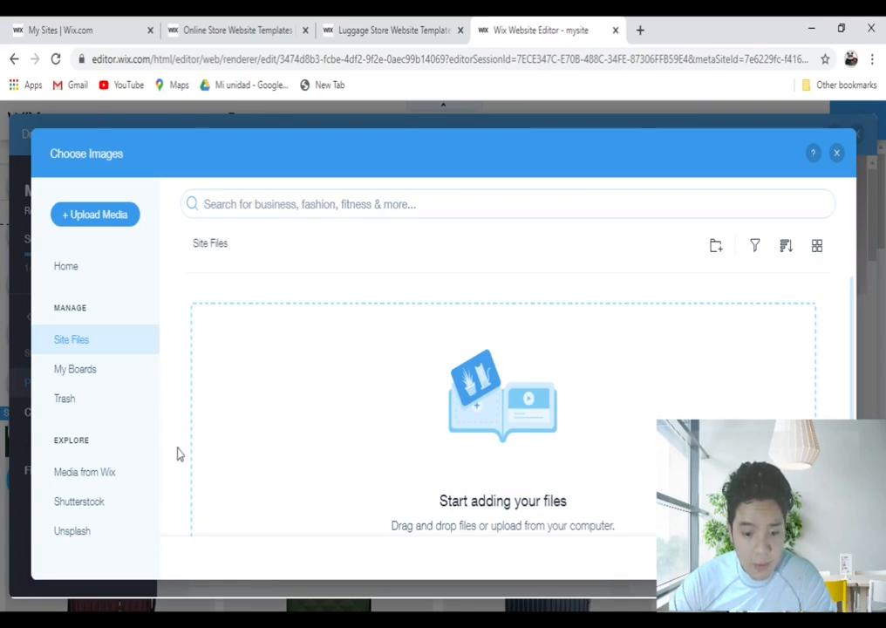
{"action": "left_click", "coordinate": [105, 479]}
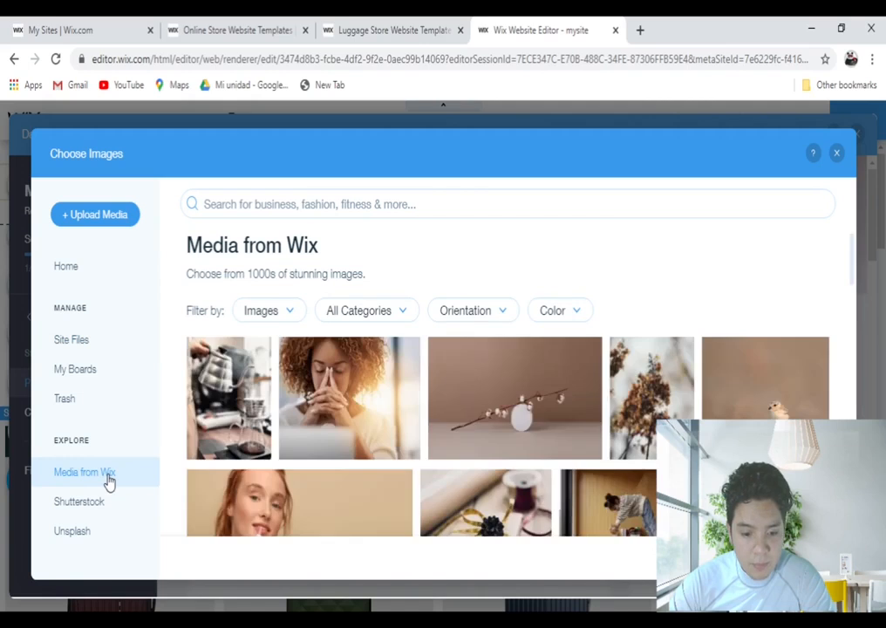
{"action": "left_click", "coordinate": [279, 210]}
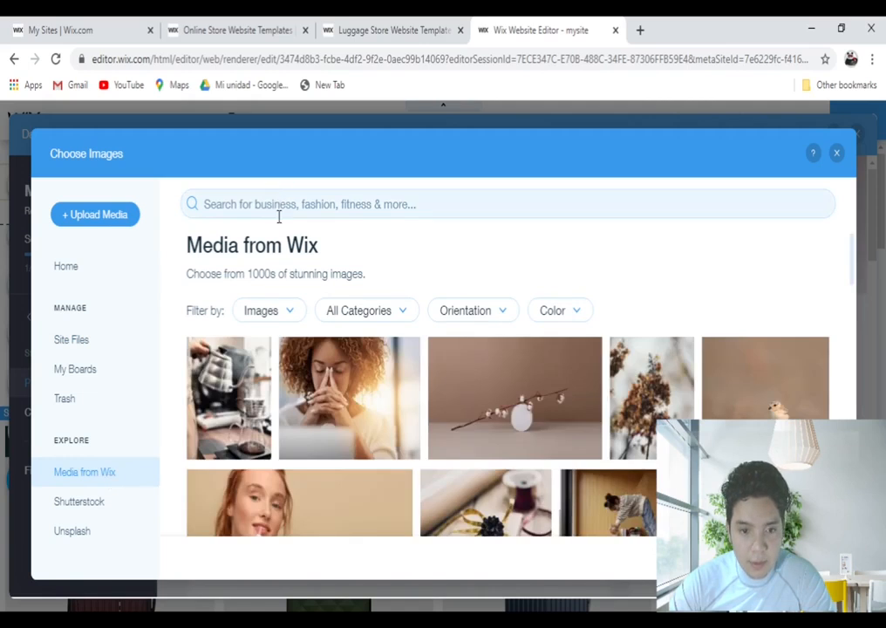
{"action": "type", "text": "lu"}
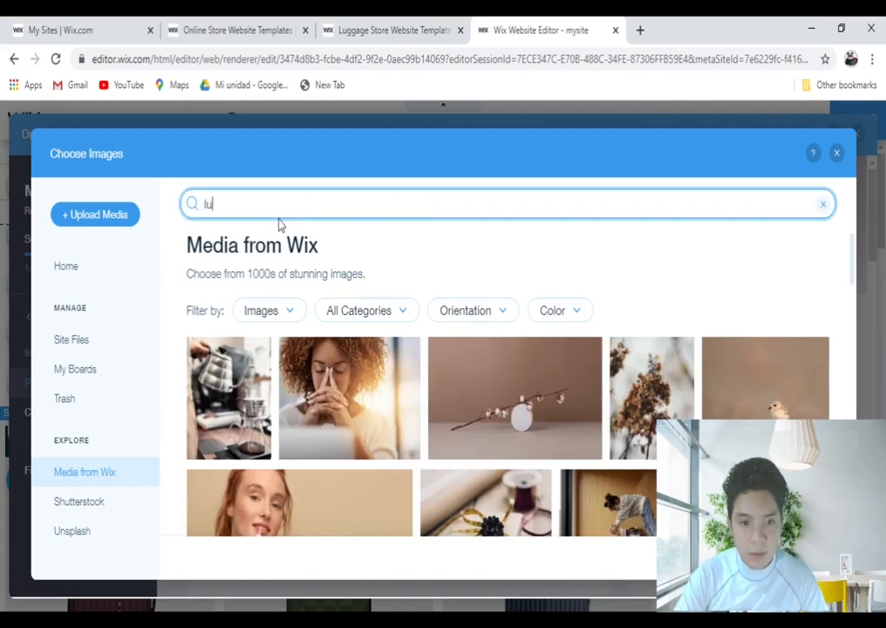
{"action": "type", "text": "ggage set"}
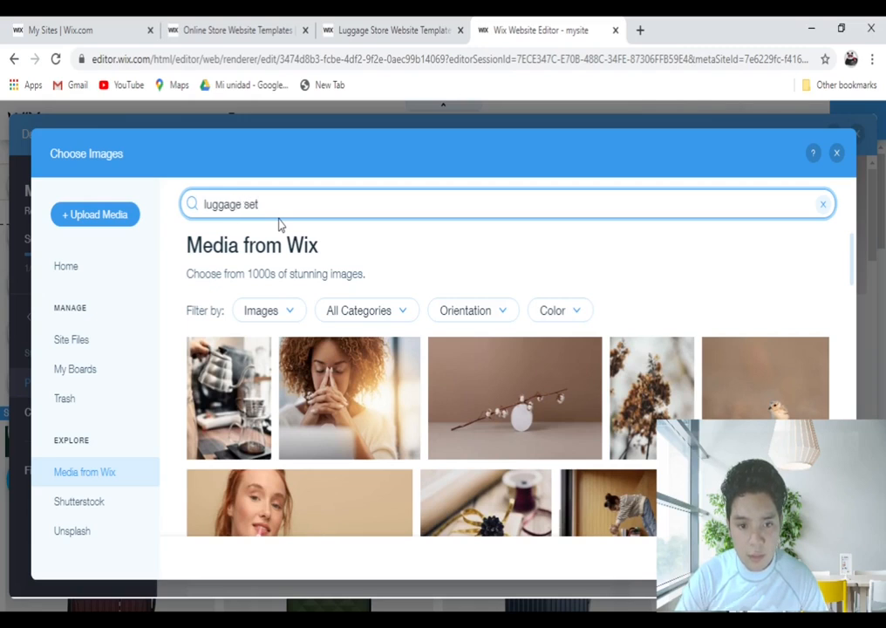
{"action": "key", "text": "Return"}
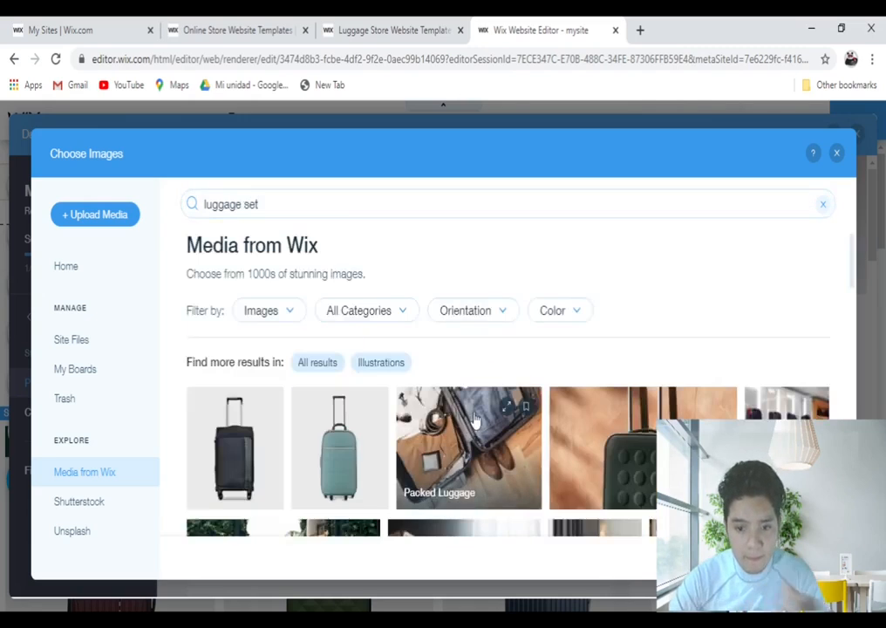
{"action": "left_click", "coordinate": [464, 460]}
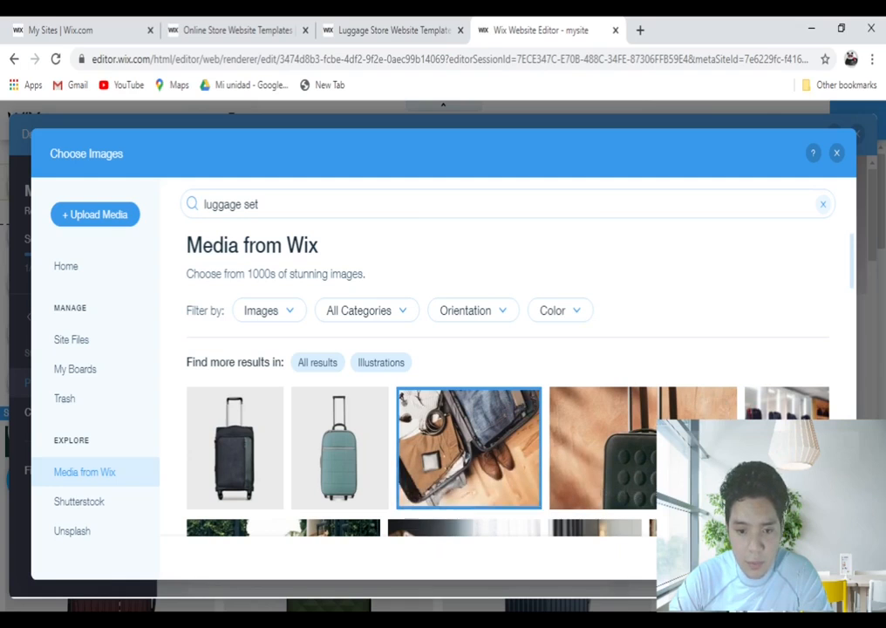
{"action": "left_click", "coordinate": [789, 557]}
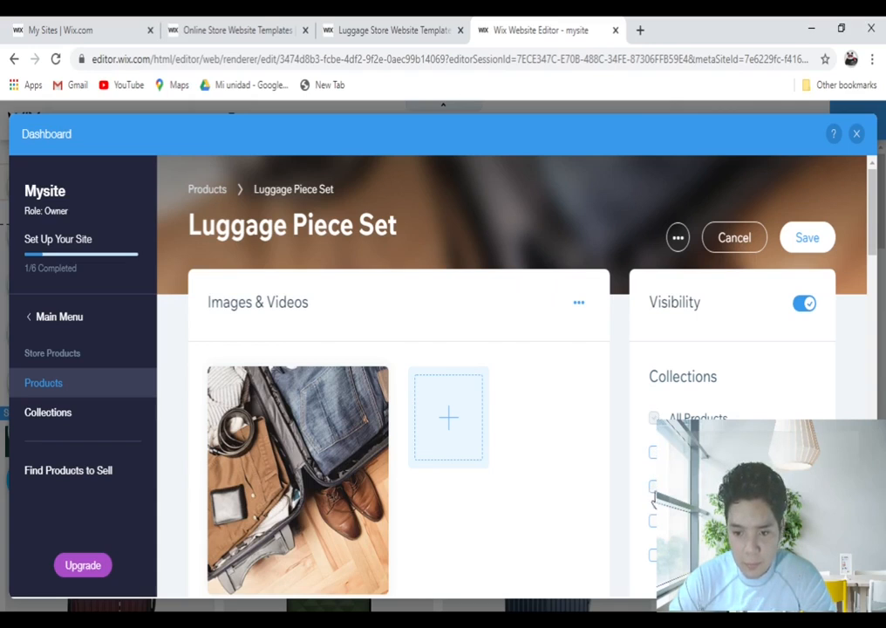
Assign the product to the first collection below All Products and give it the New Arrival ribbon
{"action": "left_click", "coordinate": [653, 454]}
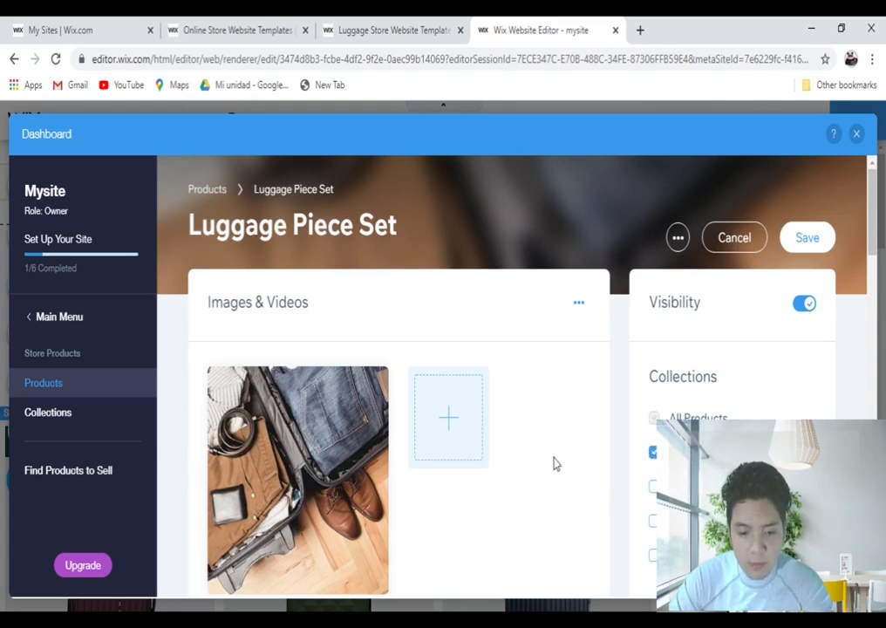
{"action": "scroll", "coordinate": [552, 463], "scroll_direction": "down", "scroll_amount": 5}
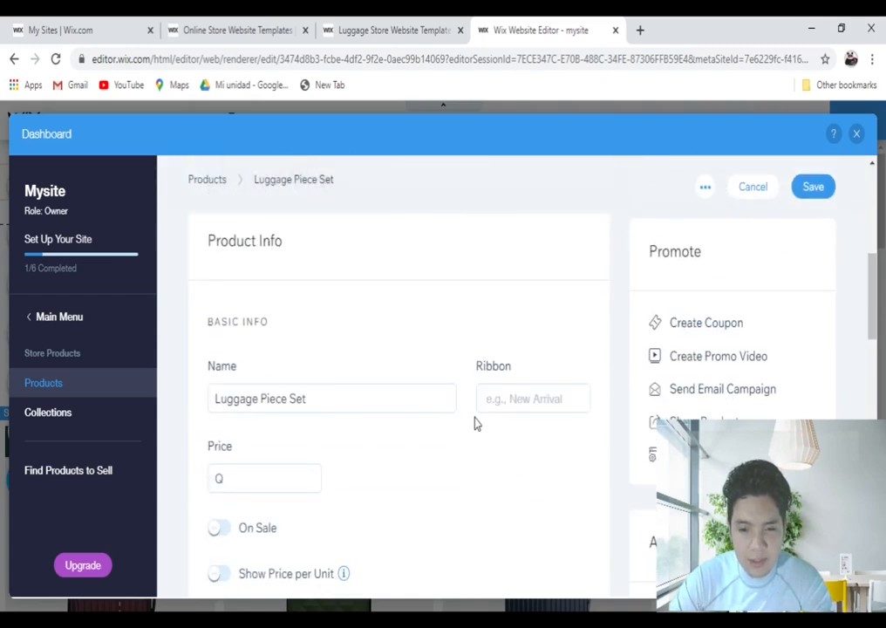
{"action": "left_click", "coordinate": [502, 399]}
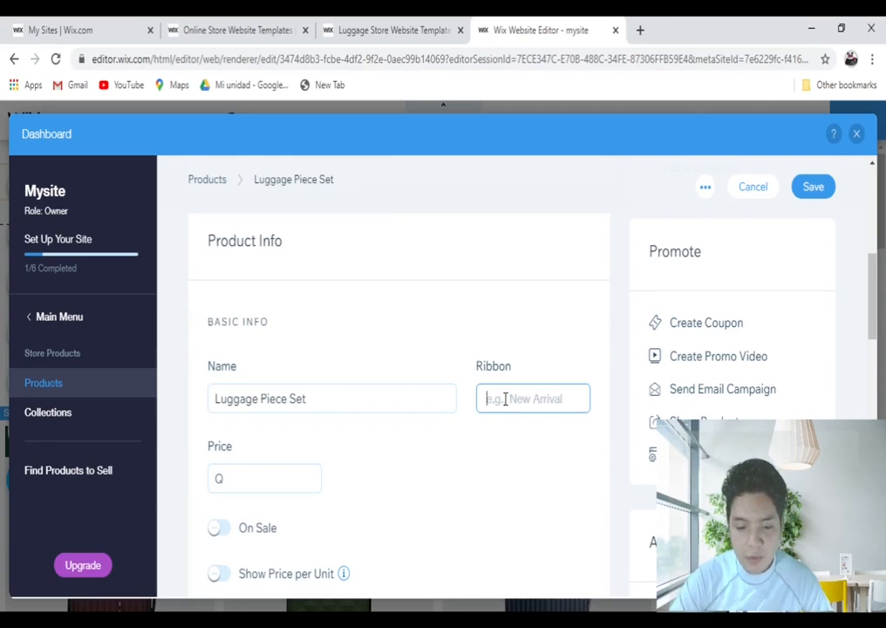
{"action": "type", "text": "Ne"}
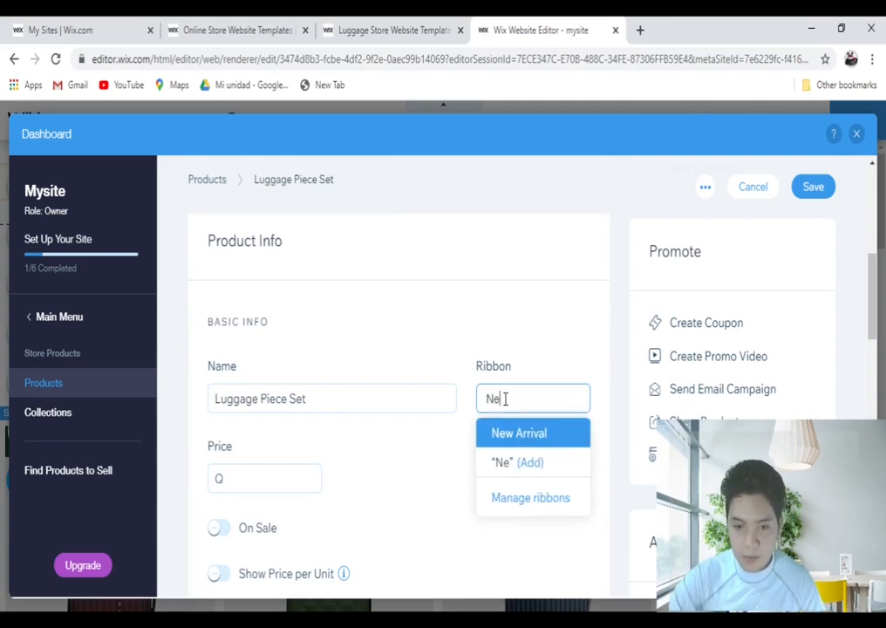
{"action": "left_click", "coordinate": [499, 431]}
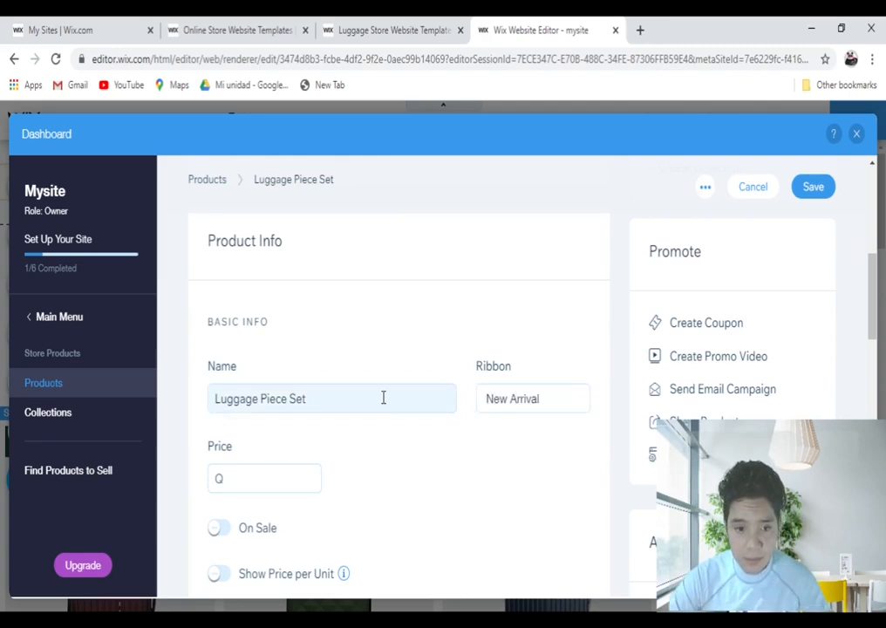
Set the product's price to 200 and put it on sale with a 10% discount, leaving price per unit hidden
{"action": "left_click", "coordinate": [279, 480]}
{"action": "type", "text": "200"}
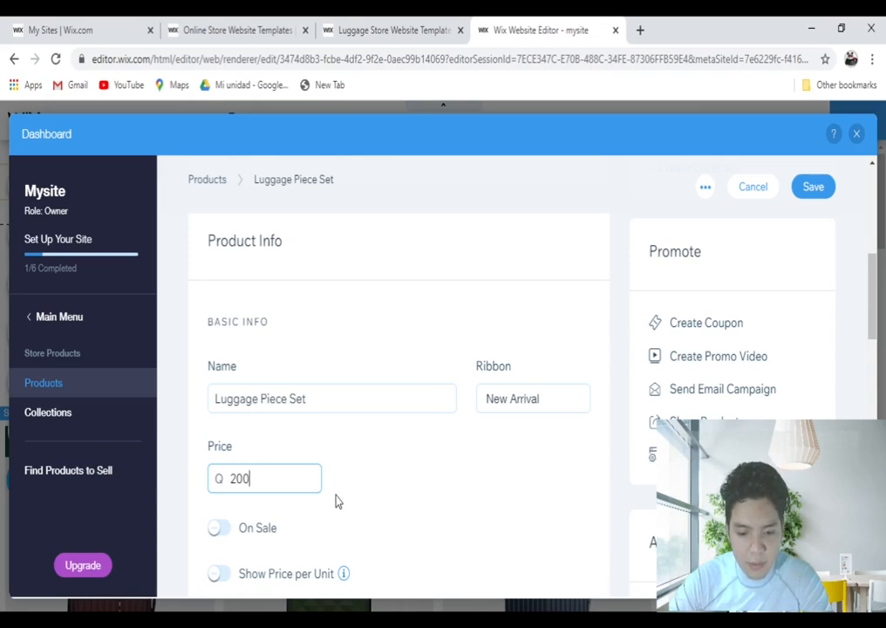
{"action": "left_click", "coordinate": [216, 528]}
{"action": "scroll", "coordinate": [348, 489], "scroll_direction": "down", "scroll_amount": 3}
{"action": "type", "text": "10"}
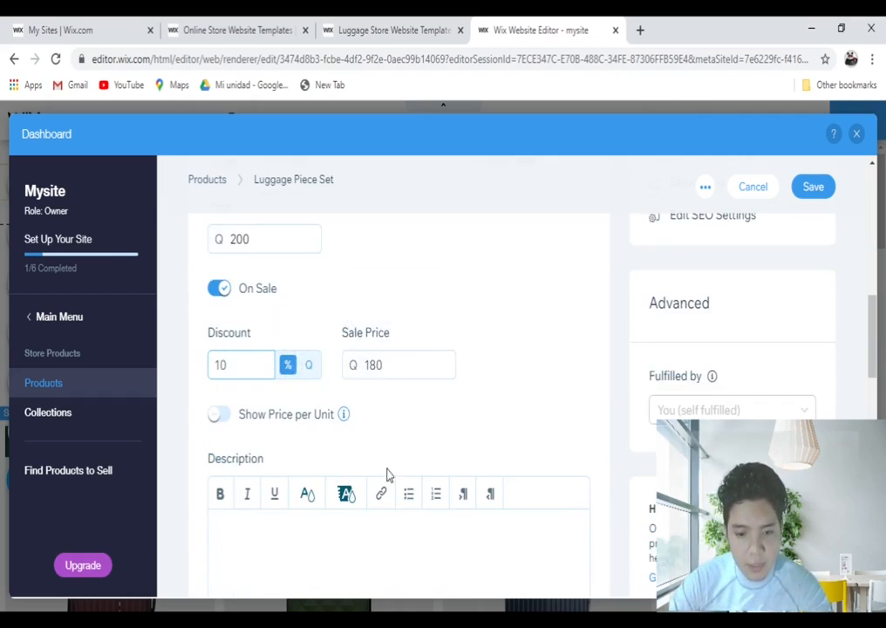
{"action": "left_click", "coordinate": [216, 415]}
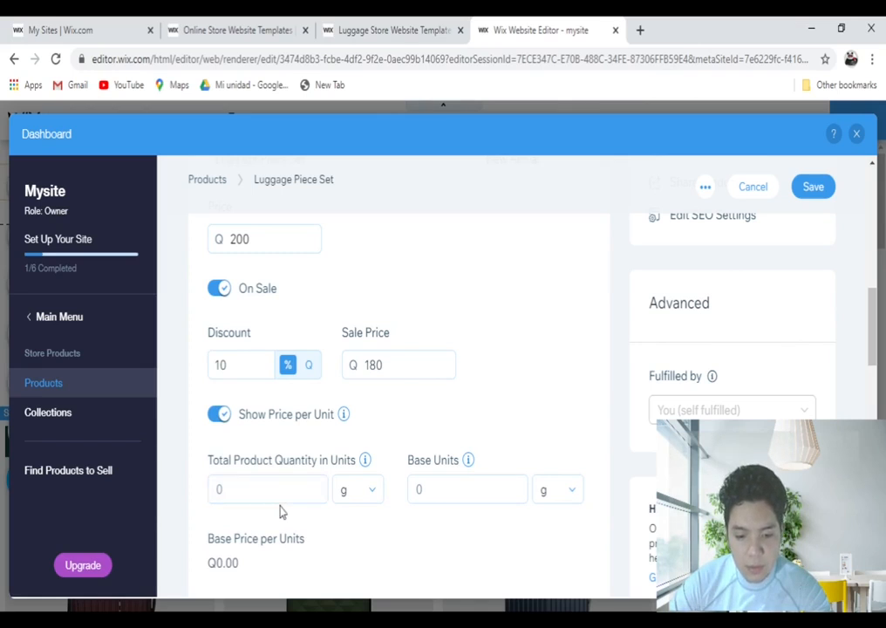
{"action": "left_click", "coordinate": [219, 414]}
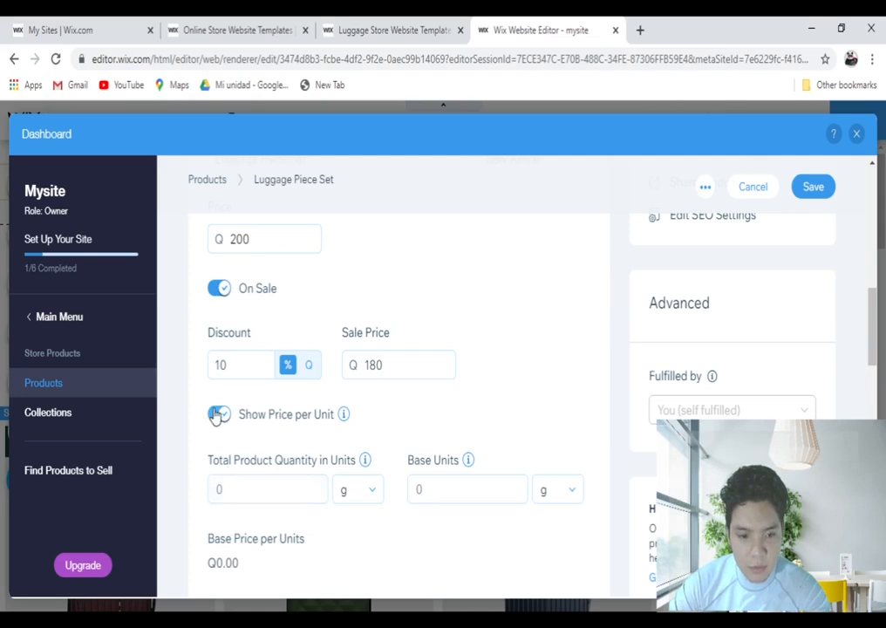
Enter the product description "awesome luggage piece setl, perfect to travel with your parnerth"
{"action": "scroll", "coordinate": [347, 437], "scroll_direction": "down", "scroll_amount": 1}
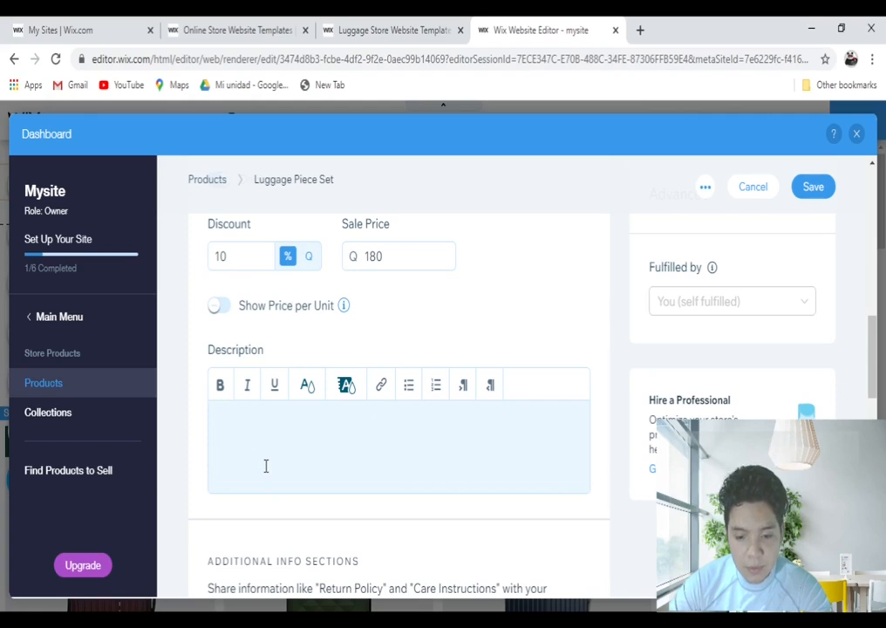
{"action": "left_click", "coordinate": [267, 467]}
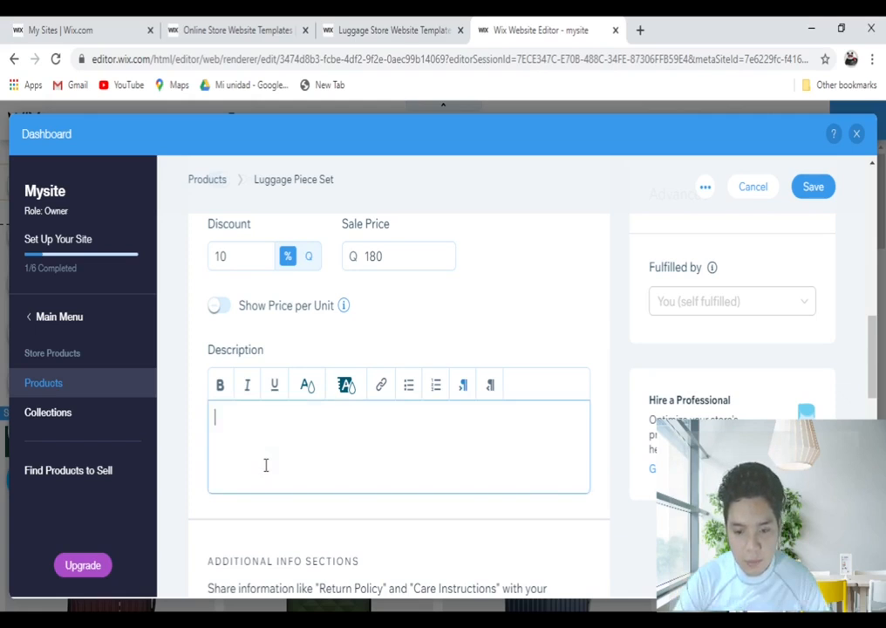
{"action": "type", "text": "awesome"}
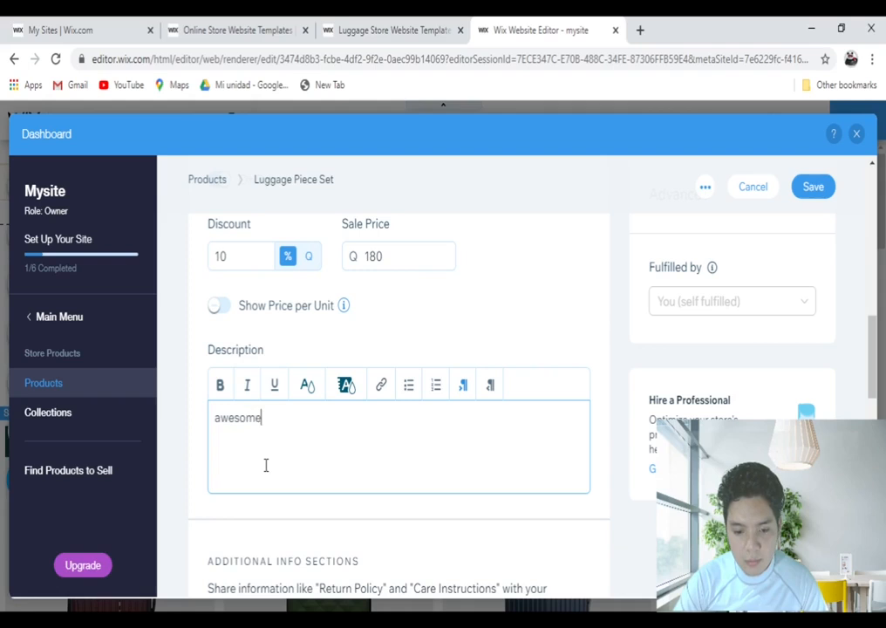
{"action": "type", "text": " luggage"}
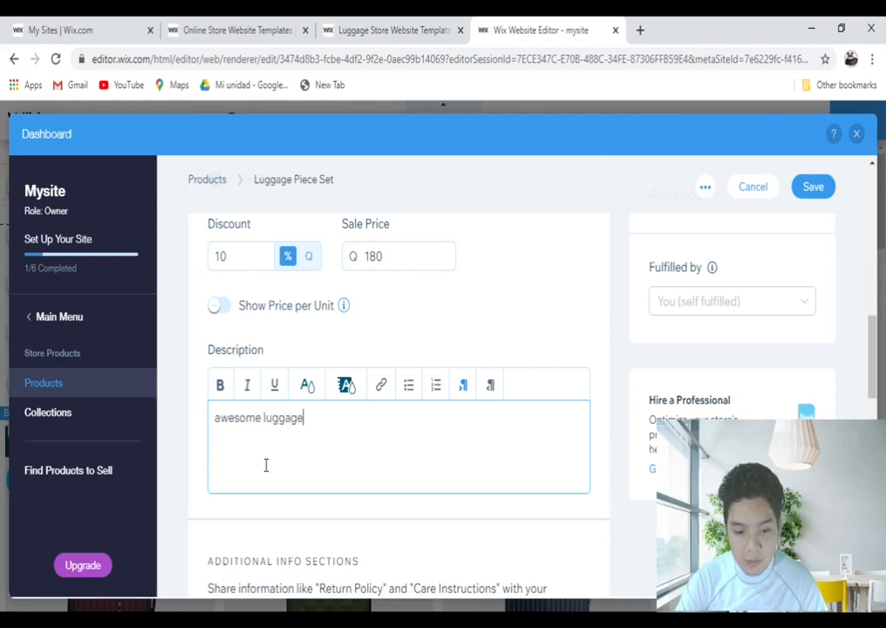
{"action": "type", "text": " pie"}
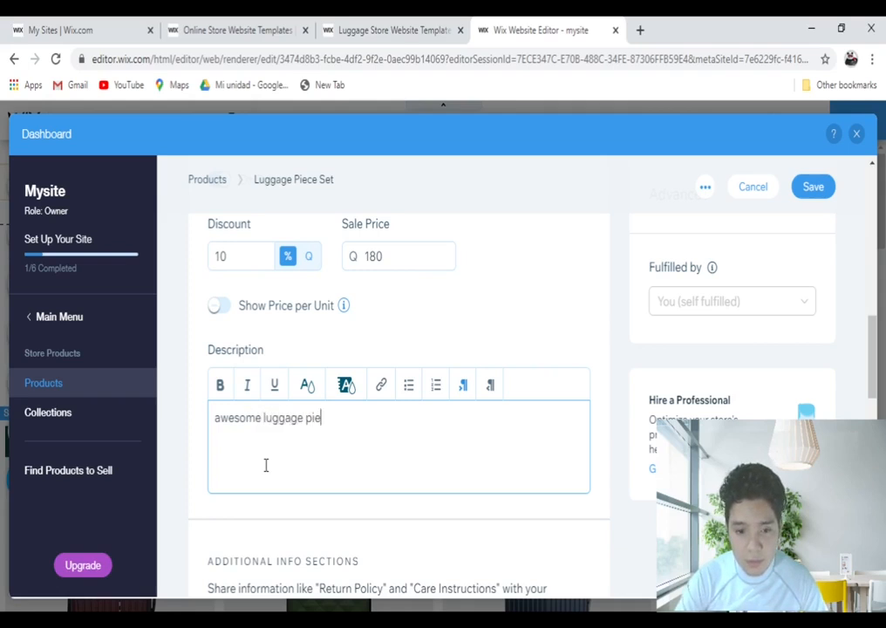
{"action": "type", "text": "ce setl"}
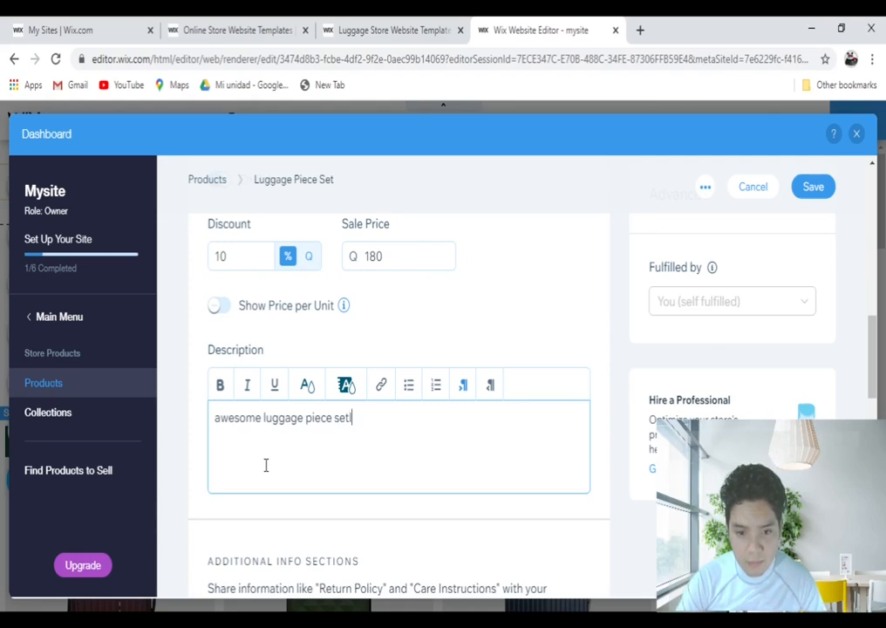
{"action": "type", "text": ", perfec"}
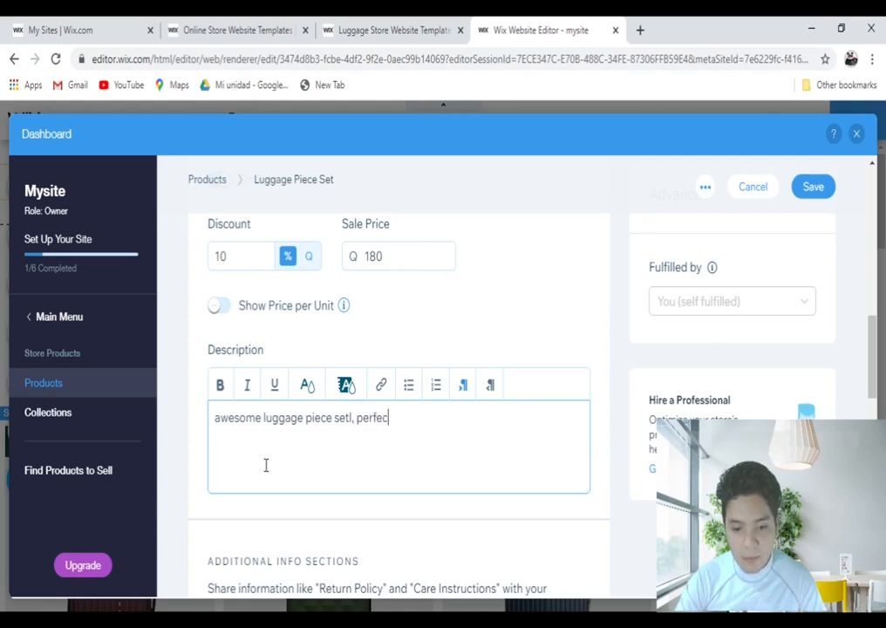
{"action": "type", "text": "t to "}
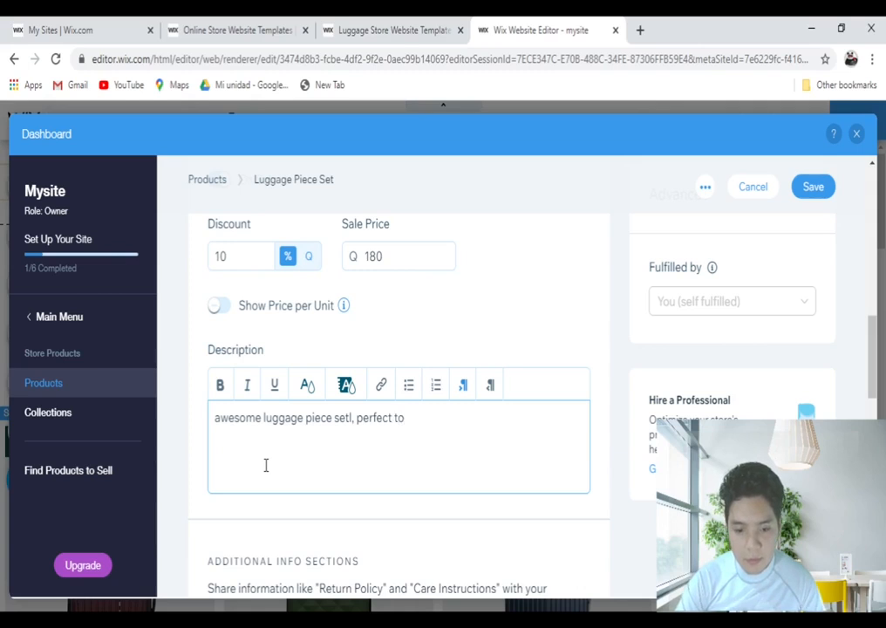
{"action": "type", "text": "travel with your "}
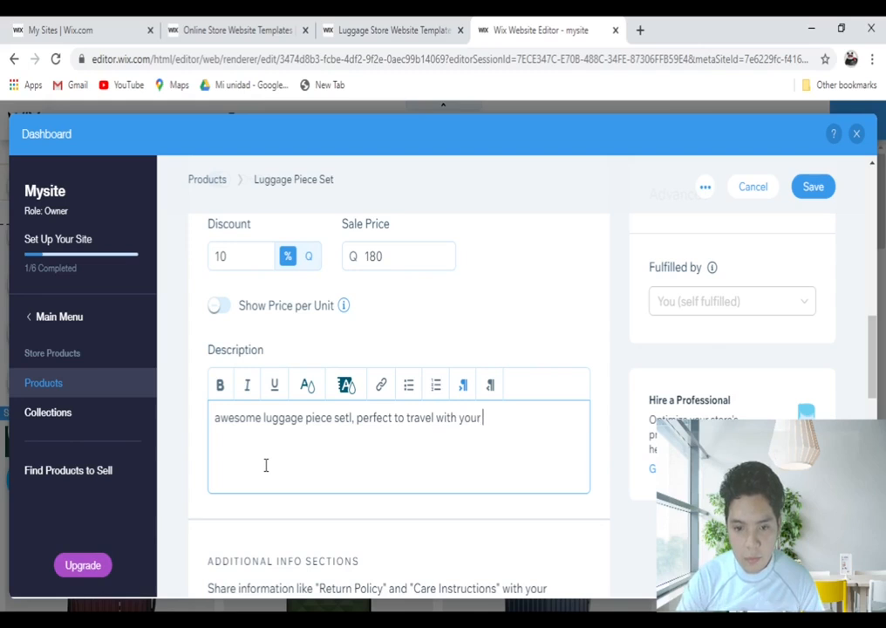
{"action": "type", "text": "parnerth"}
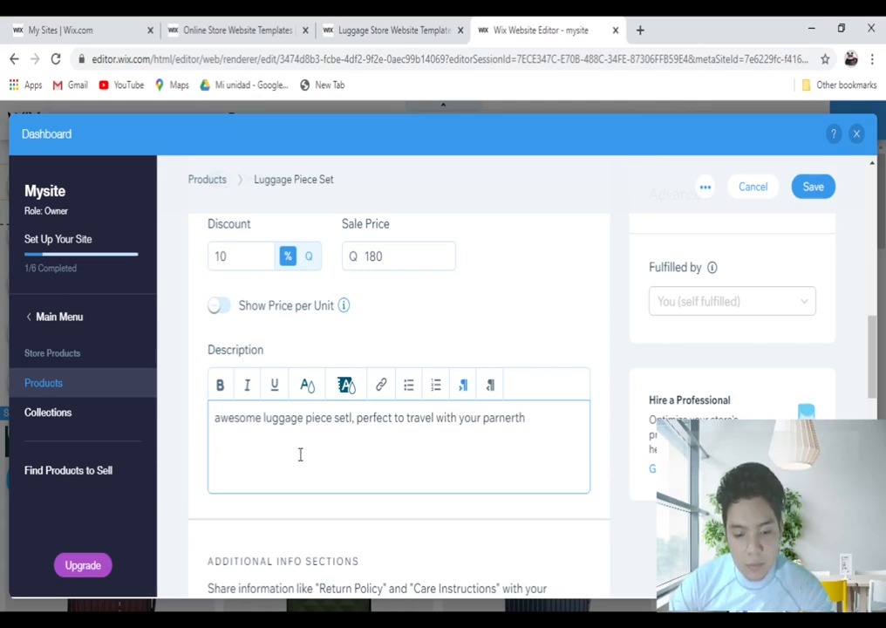
Examine the product's additional info, custom text, product options, inventory and subscription settings, leaving the new product option dialog without adding one
{"action": "scroll", "coordinate": [309, 464], "scroll_direction": "down", "scroll_amount": 2}
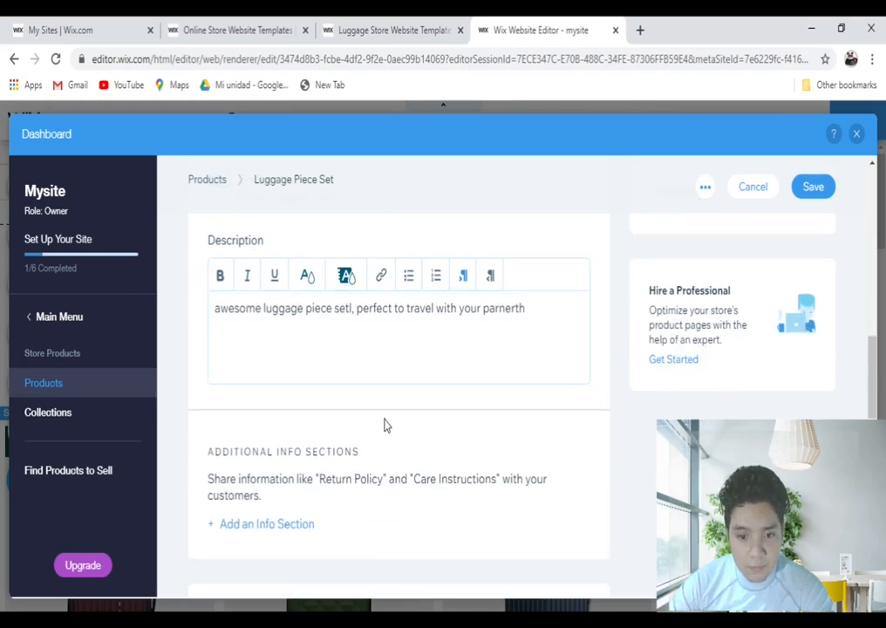
{"action": "scroll", "coordinate": [308, 448], "scroll_direction": "down", "scroll_amount": 3}
{"action": "scroll", "coordinate": [261, 410], "scroll_direction": "up", "scroll_amount": 1}
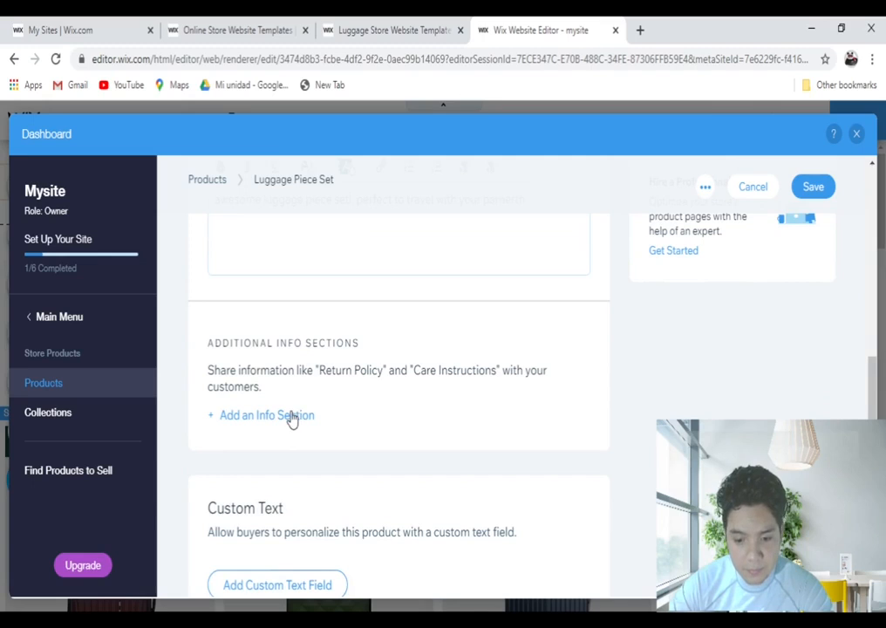
{"action": "scroll", "coordinate": [293, 419], "scroll_direction": "down", "scroll_amount": 1}
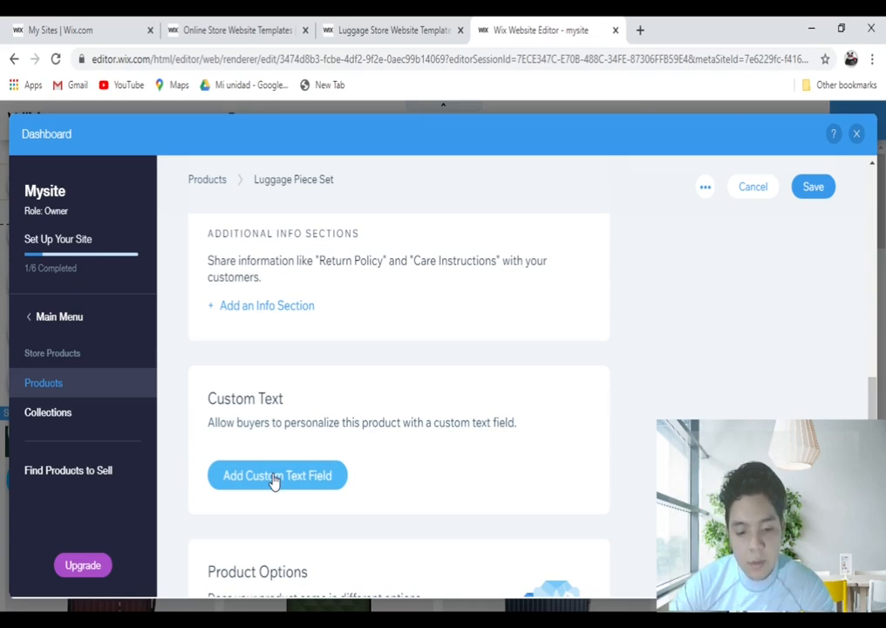
{"action": "scroll", "coordinate": [273, 479], "scroll_direction": "down", "scroll_amount": 2}
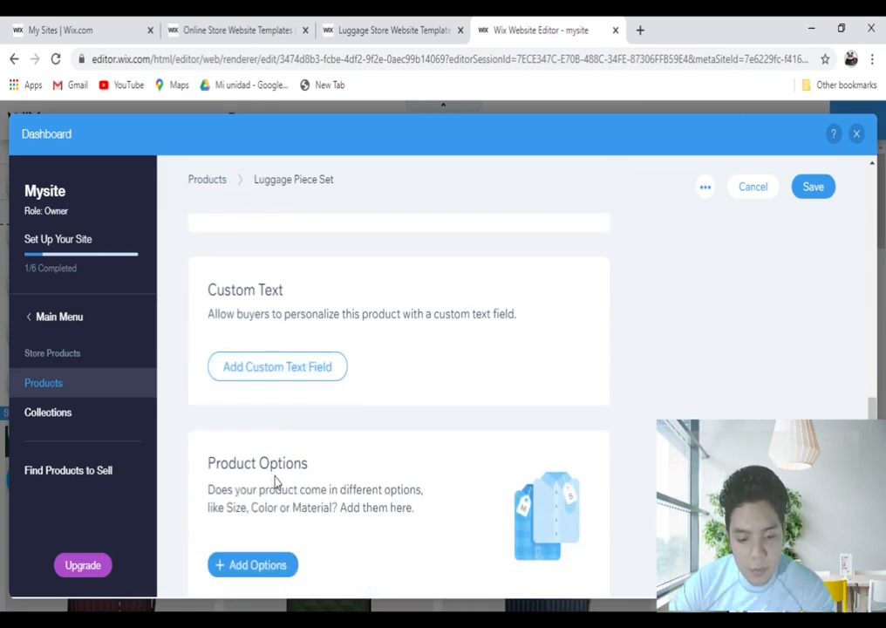
{"action": "scroll", "coordinate": [281, 490], "scroll_direction": "down", "scroll_amount": 2}
{"action": "left_click", "coordinate": [273, 455]}
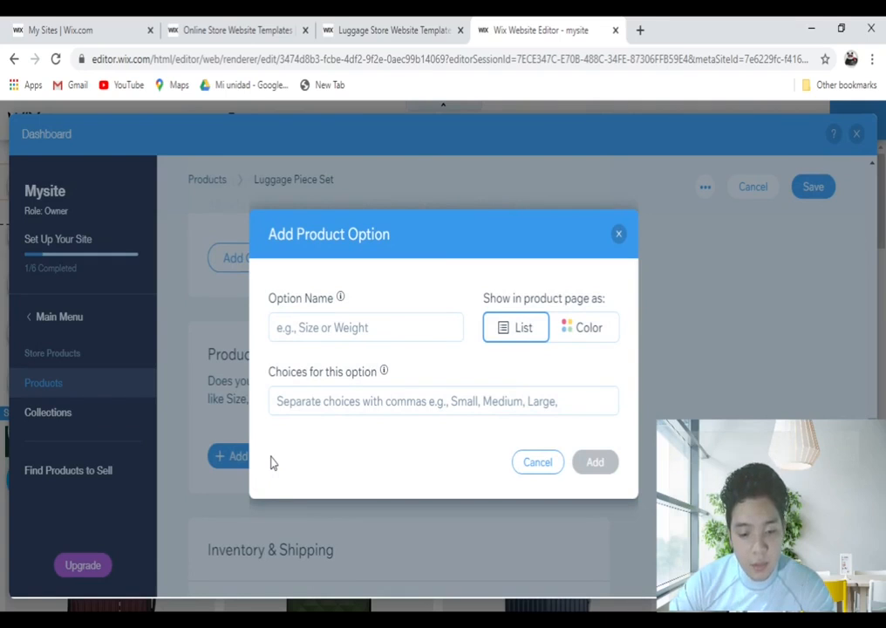
{"action": "left_click", "coordinate": [515, 471]}
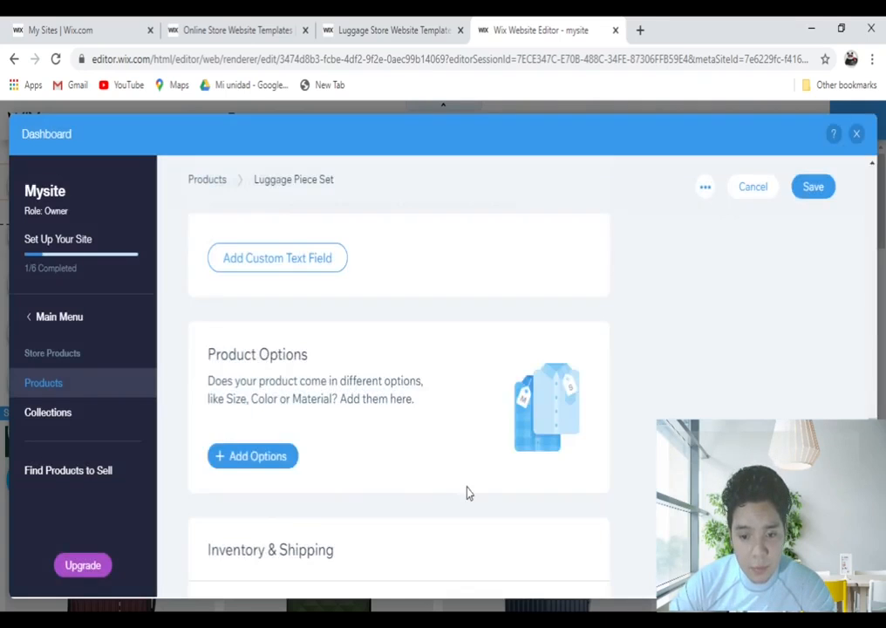
{"action": "scroll", "coordinate": [287, 503], "scroll_direction": "down", "scroll_amount": 3}
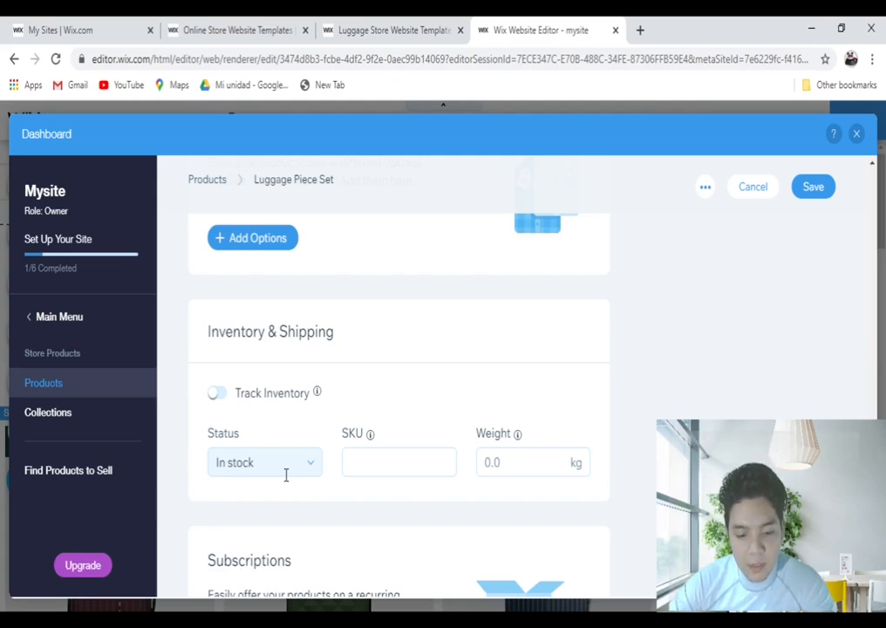
{"action": "scroll", "coordinate": [285, 476], "scroll_direction": "down", "scroll_amount": 3}
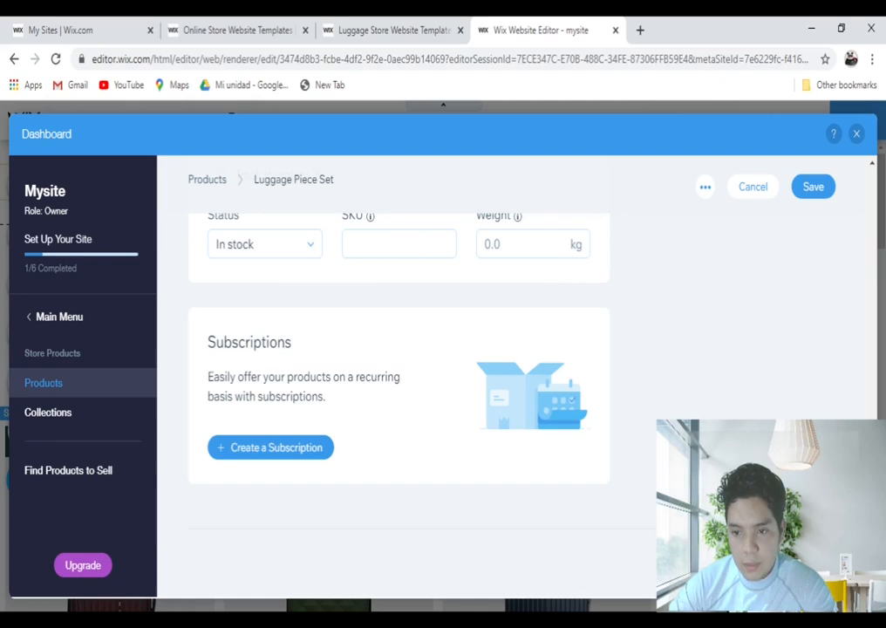
Save the Luggage Piece Set product and dismiss the setup and payment method notices
{"action": "left_click", "coordinate": [813, 187]}
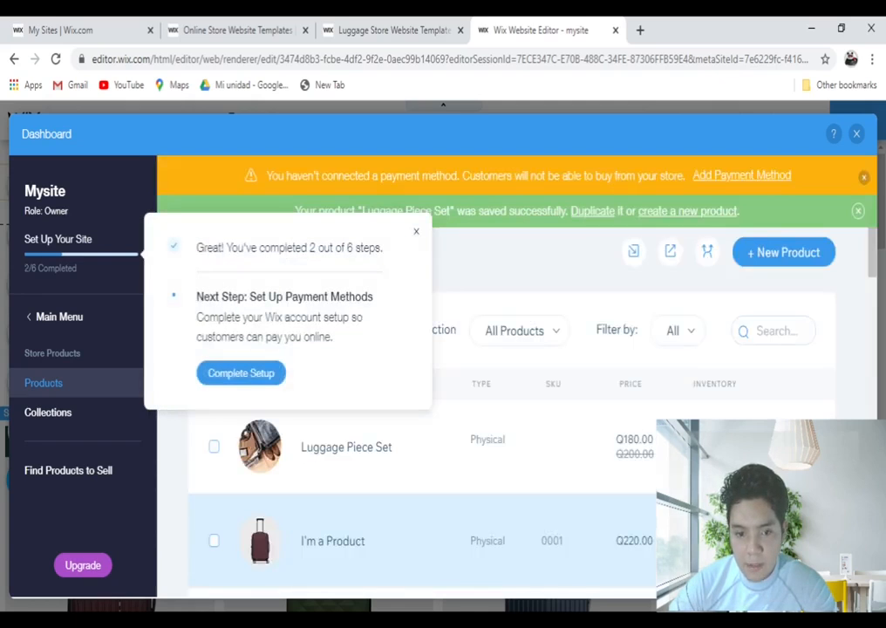
{"action": "left_click", "coordinate": [416, 234]}
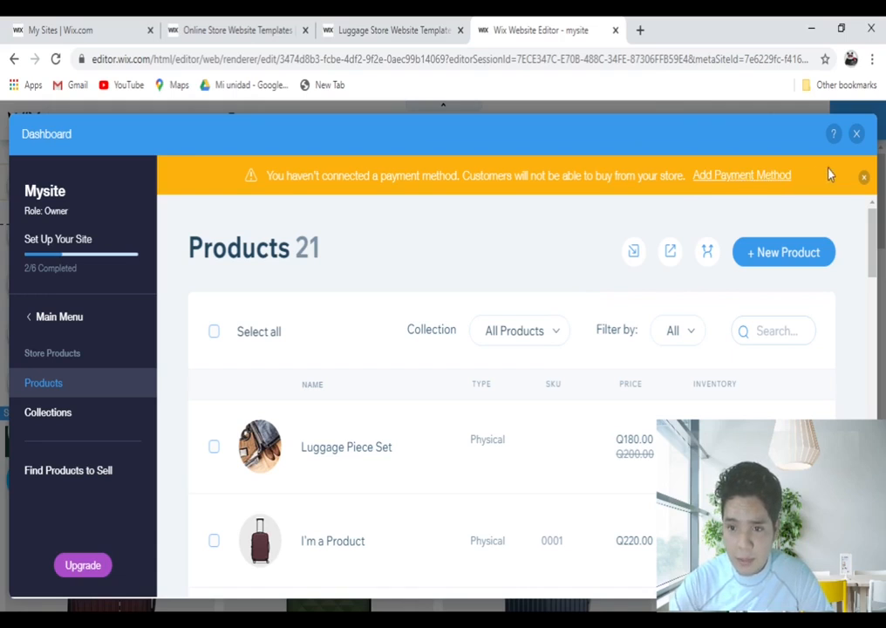
{"action": "left_click", "coordinate": [863, 181]}
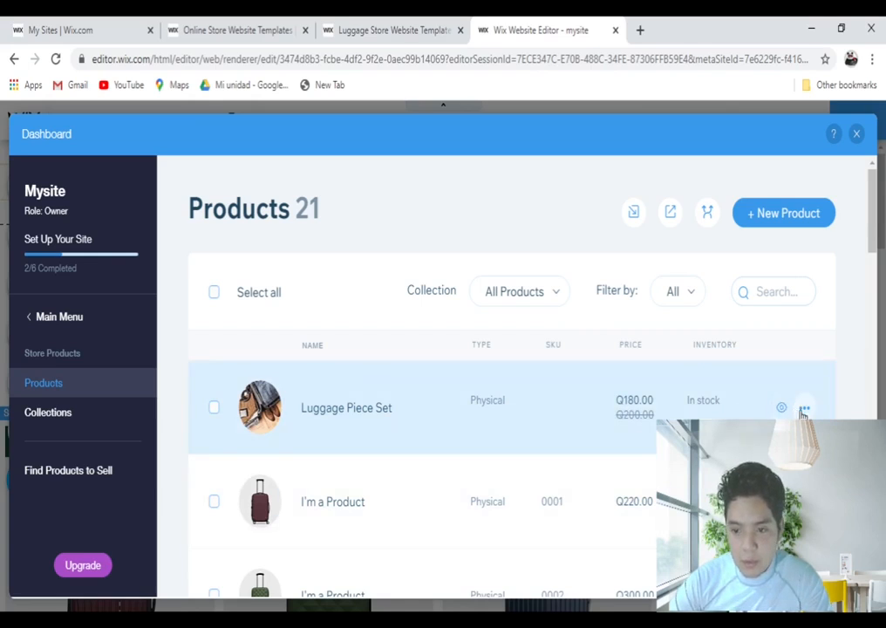
{"action": "left_click", "coordinate": [801, 410]}
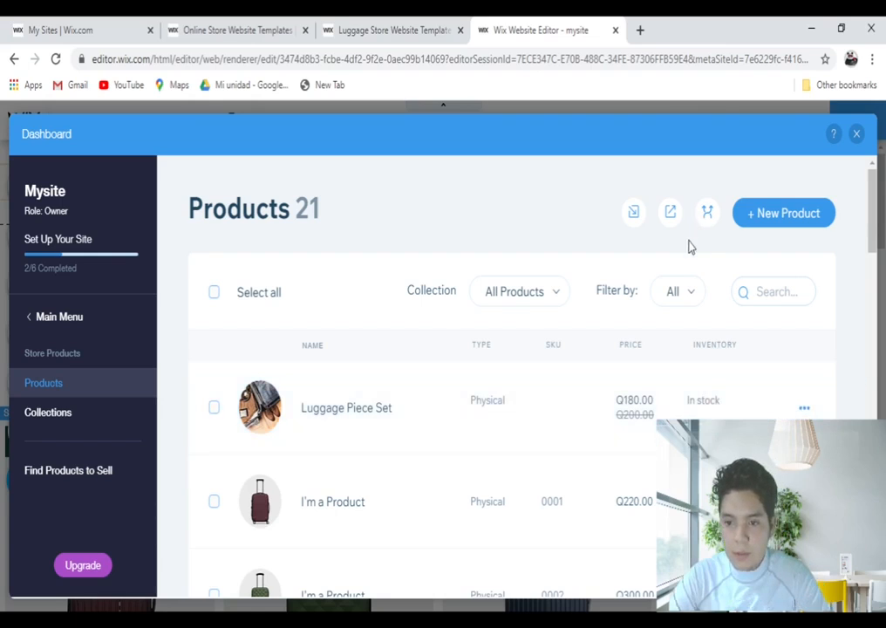
Open a new digital file product, examine its file upload and product info fields, and cancel it without saving
{"action": "left_click", "coordinate": [766, 223]}
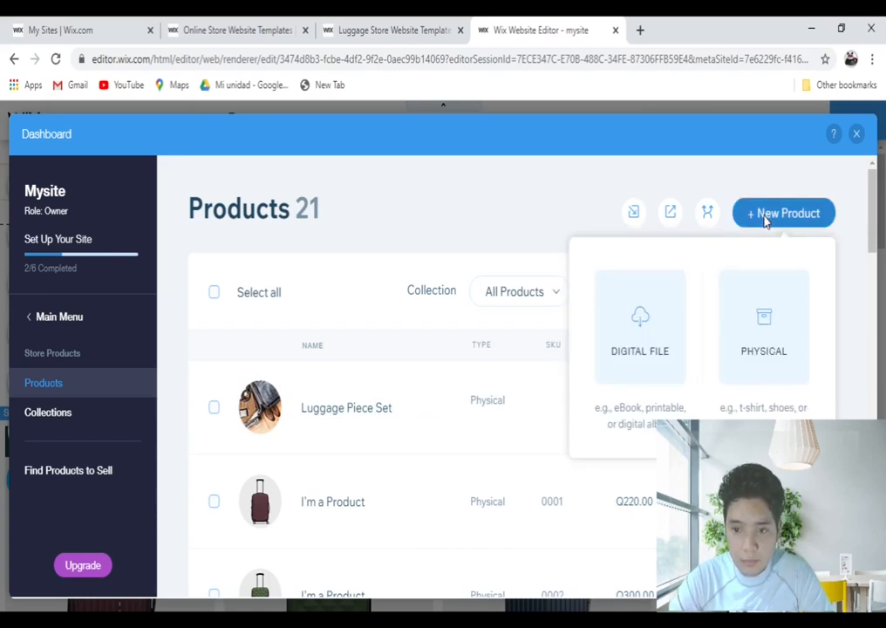
{"action": "left_click", "coordinate": [644, 335]}
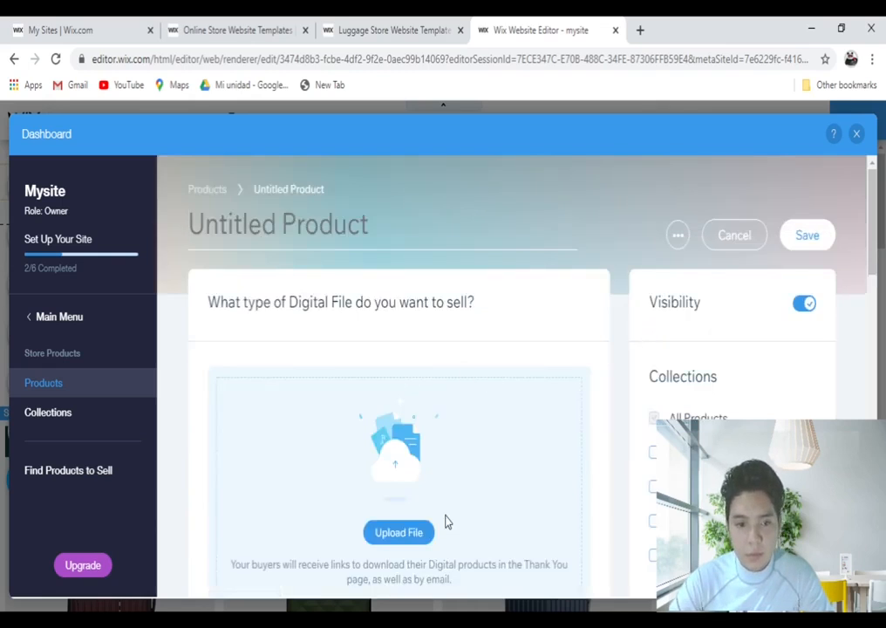
{"action": "scroll", "coordinate": [445, 522], "scroll_direction": "down", "scroll_amount": 1}
{"action": "scroll", "coordinate": [415, 484], "scroll_direction": "down", "scroll_amount": 1}
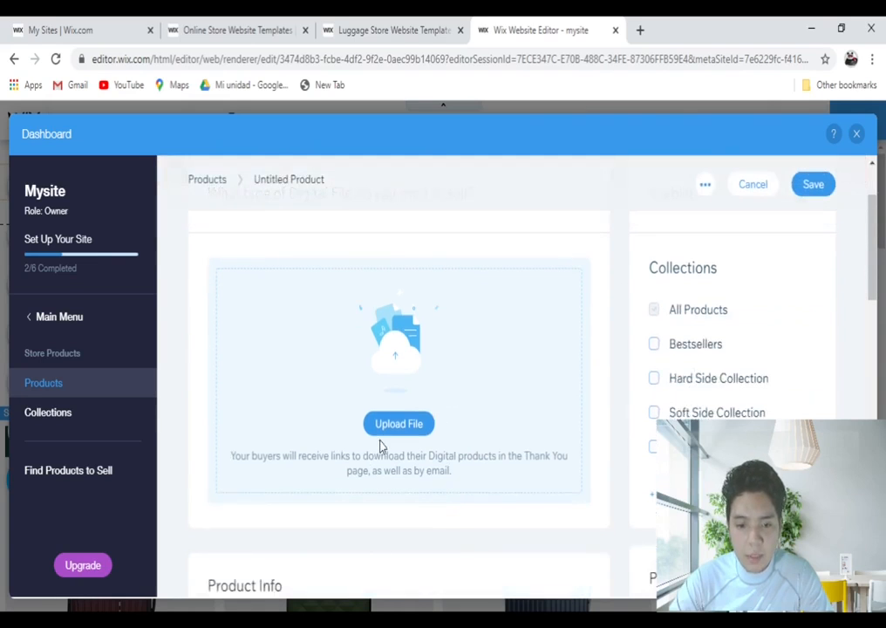
{"action": "scroll", "coordinate": [433, 439], "scroll_direction": "down", "scroll_amount": 1}
{"action": "scroll", "coordinate": [451, 368], "scroll_direction": "down", "scroll_amount": 5}
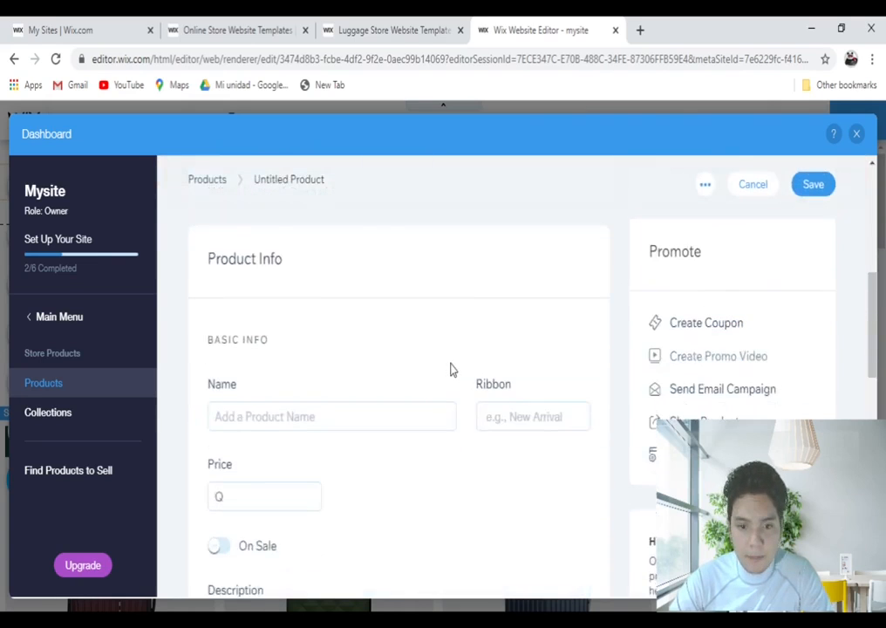
{"action": "scroll", "coordinate": [454, 370], "scroll_direction": "up", "scroll_amount": 1}
{"action": "scroll", "coordinate": [451, 369], "scroll_direction": "up", "scroll_amount": 4}
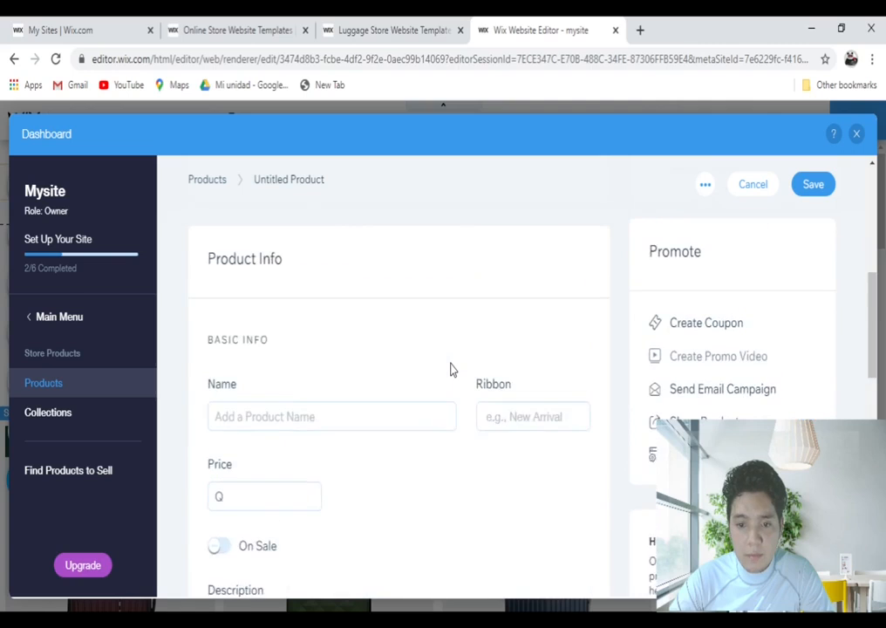
{"action": "scroll", "coordinate": [625, 401], "scroll_direction": "up", "scroll_amount": 1}
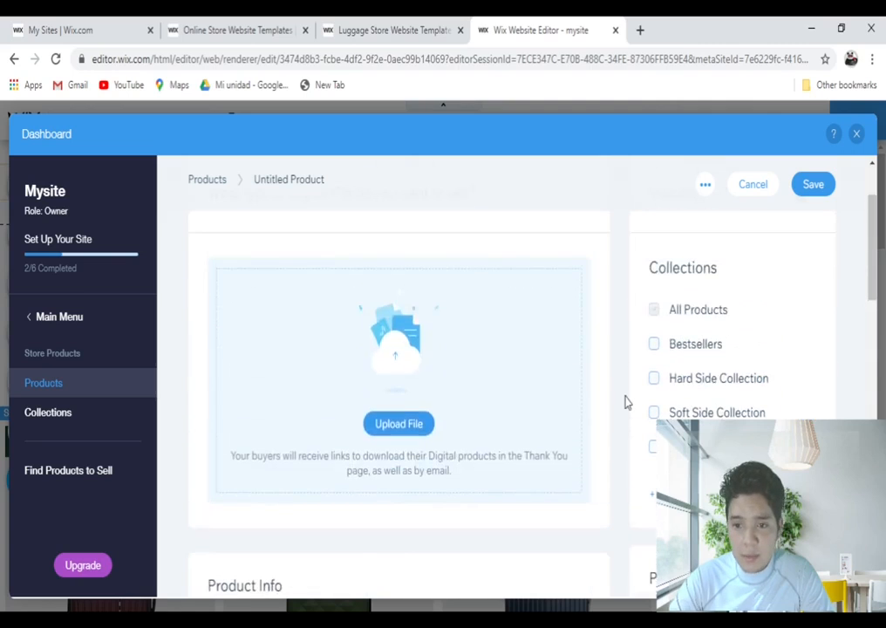
{"action": "scroll", "coordinate": [626, 402], "scroll_direction": "up", "scroll_amount": 2}
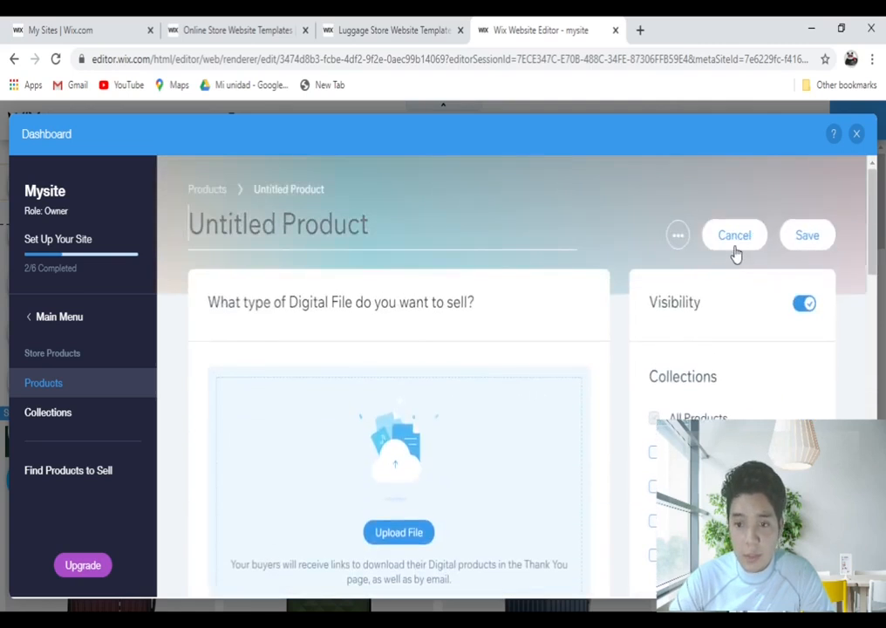
{"action": "left_click", "coordinate": [735, 248]}
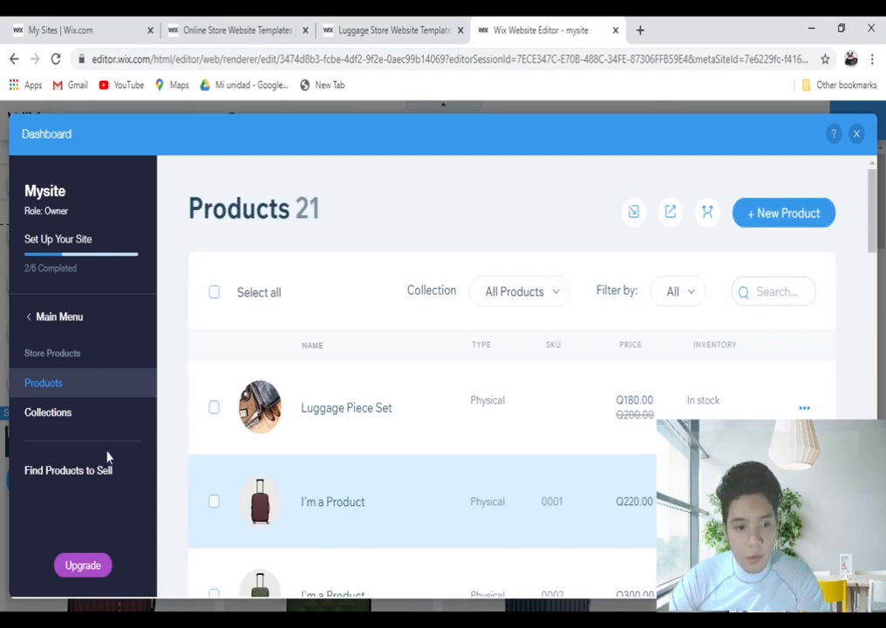
Open the store's collections and examine the actions offered for the Hard Side Collection and All Products
{"action": "left_click", "coordinate": [69, 420]}
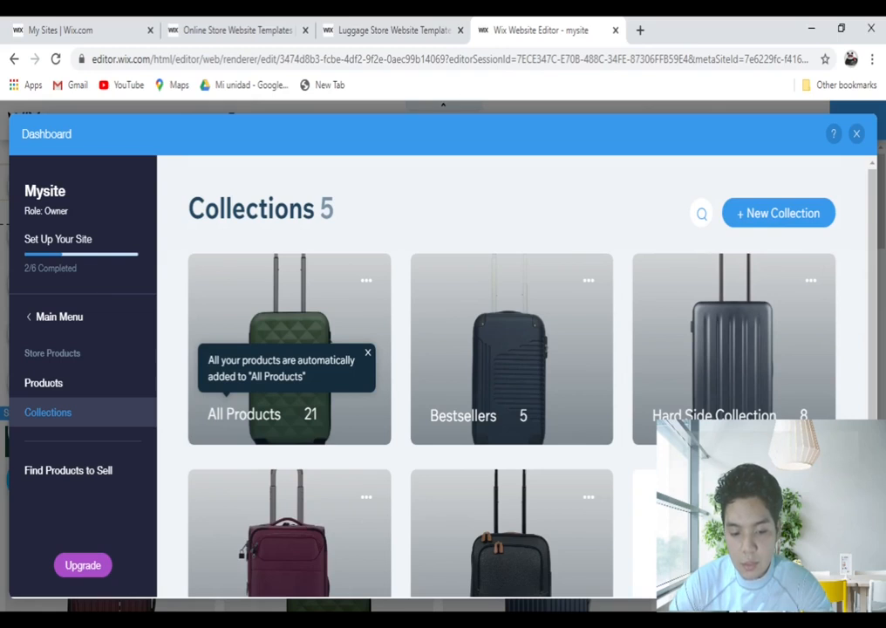
{"action": "scroll", "coordinate": [515, 375], "scroll_direction": "down", "scroll_amount": 1}
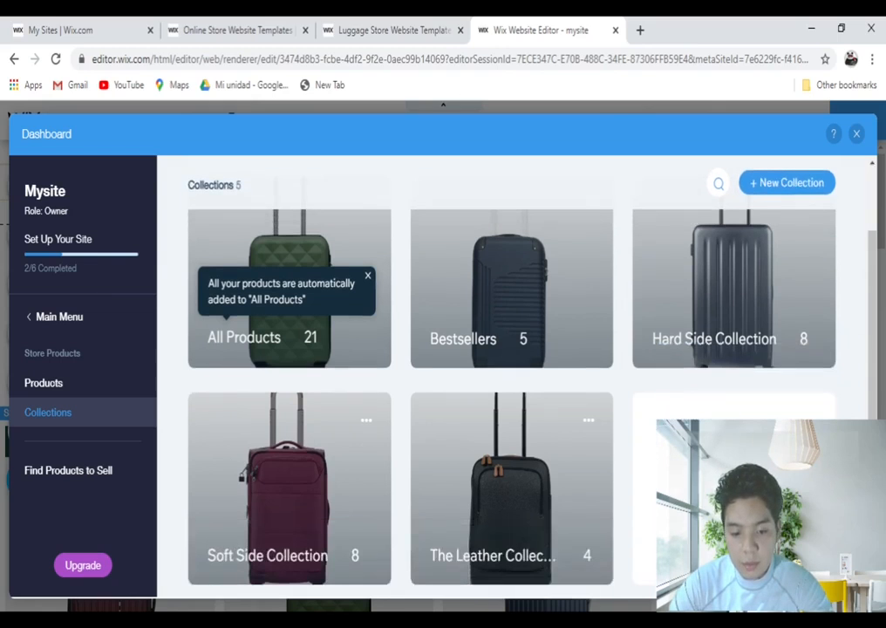
{"action": "scroll", "coordinate": [514, 376], "scroll_direction": "up", "scroll_amount": 1}
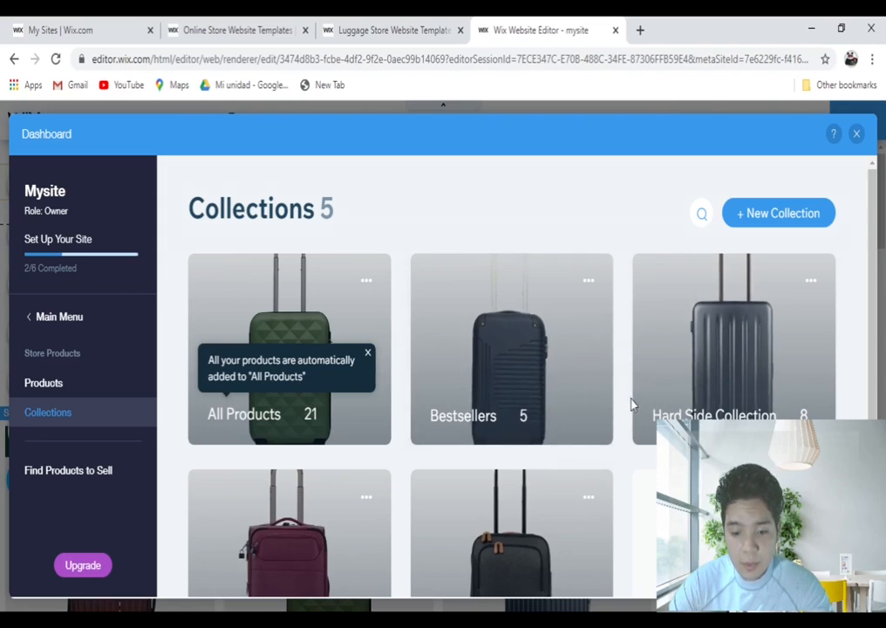
{"action": "left_click", "coordinate": [812, 283]}
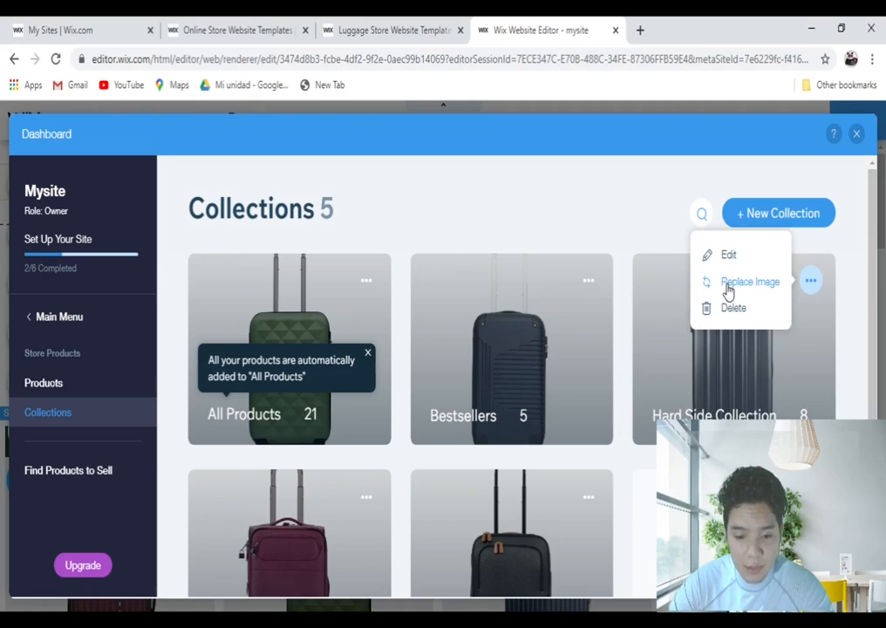
{"action": "left_click", "coordinate": [367, 281]}
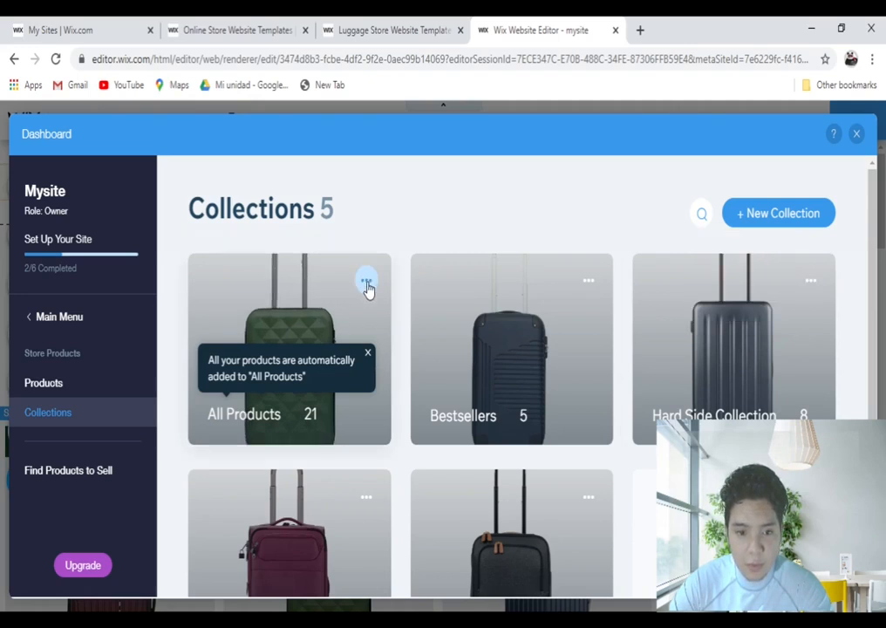
Check the actions for All Products, then open the Bestsellers collection and examine its products, name, image and promotion options
{"action": "left_click", "coordinate": [366, 283]}
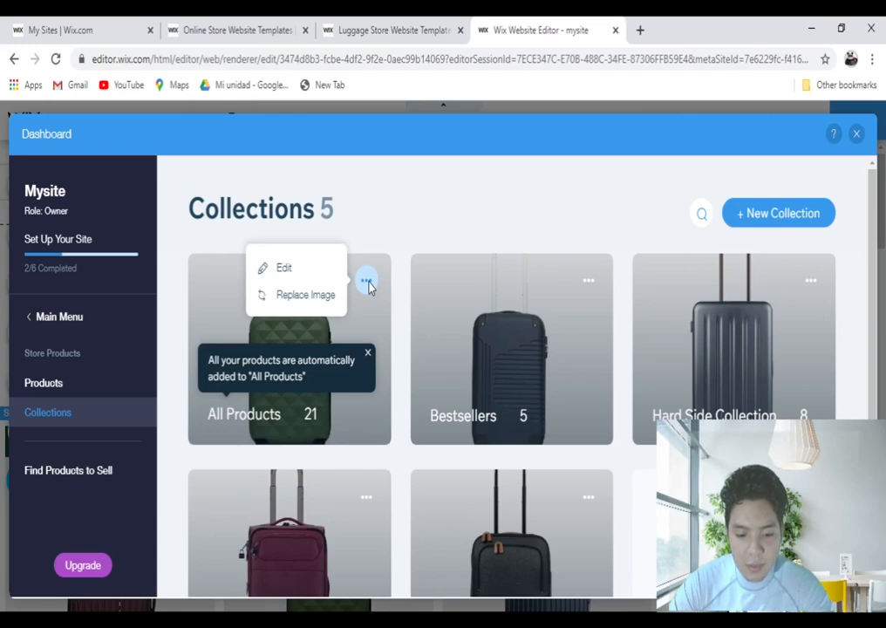
{"action": "left_click", "coordinate": [587, 281]}
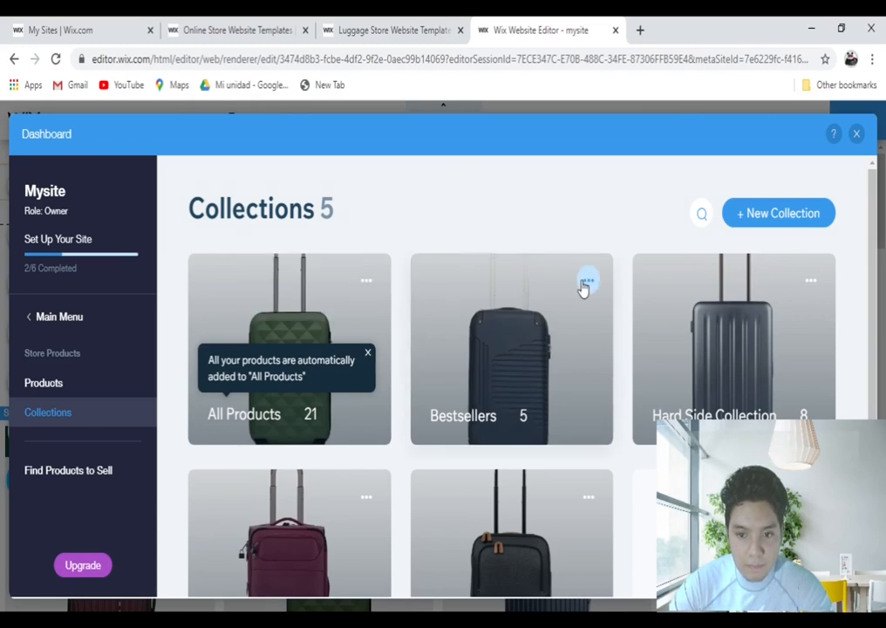
{"action": "left_click", "coordinate": [506, 259]}
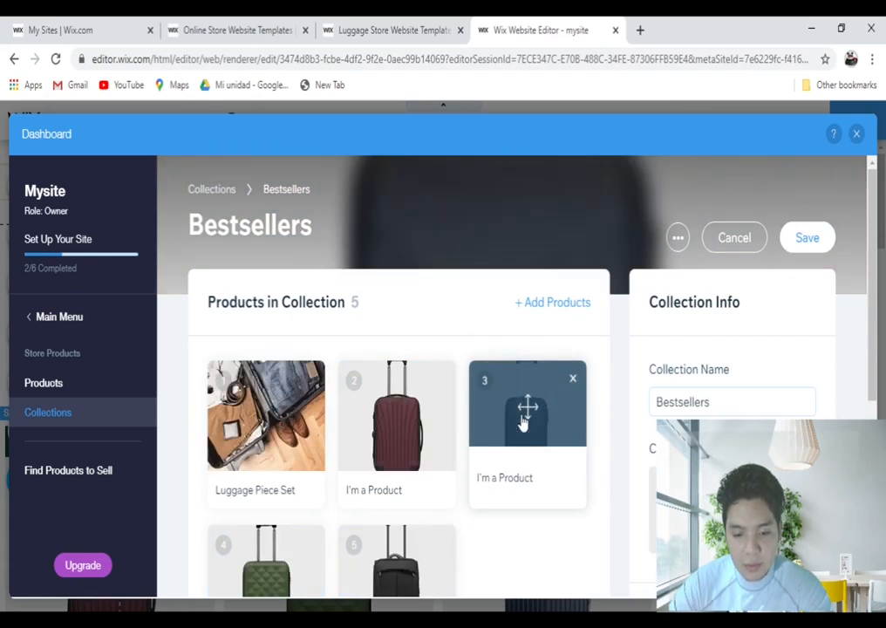
{"action": "scroll", "coordinate": [523, 422], "scroll_direction": "down", "scroll_amount": 5}
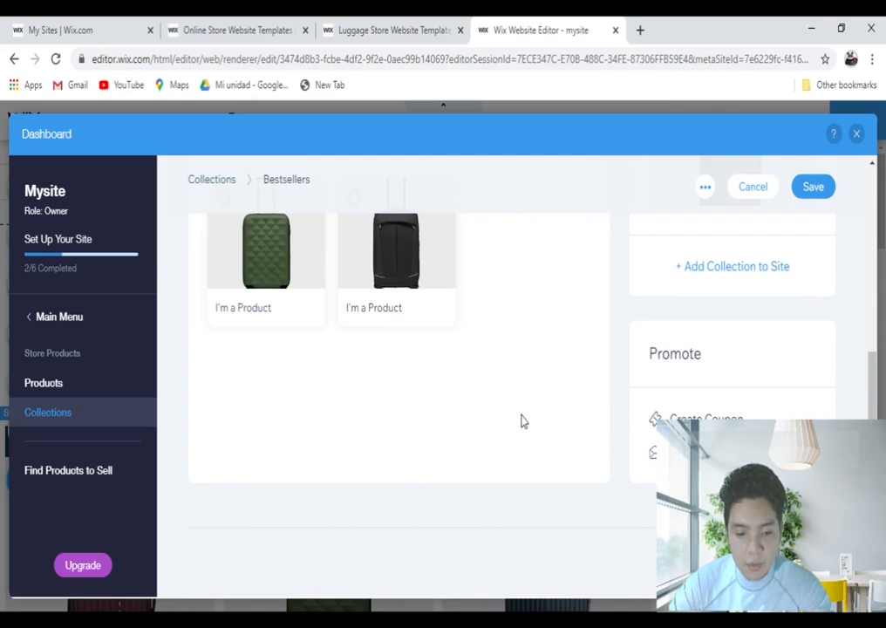
{"action": "scroll", "coordinate": [523, 422], "scroll_direction": "up", "scroll_amount": 2}
{"action": "scroll", "coordinate": [521, 422], "scroll_direction": "up", "scroll_amount": 3}
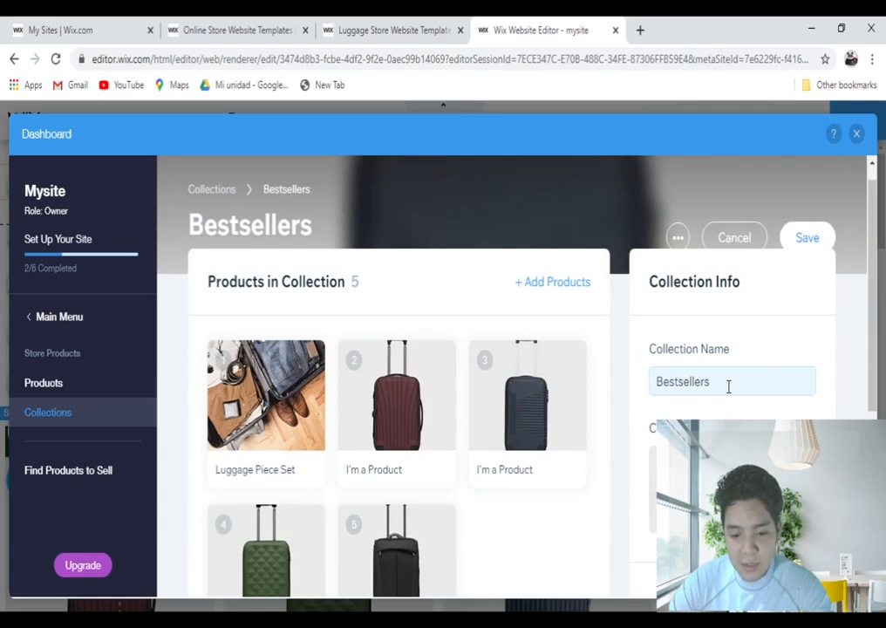
{"action": "scroll", "coordinate": [730, 386], "scroll_direction": "down", "scroll_amount": 2}
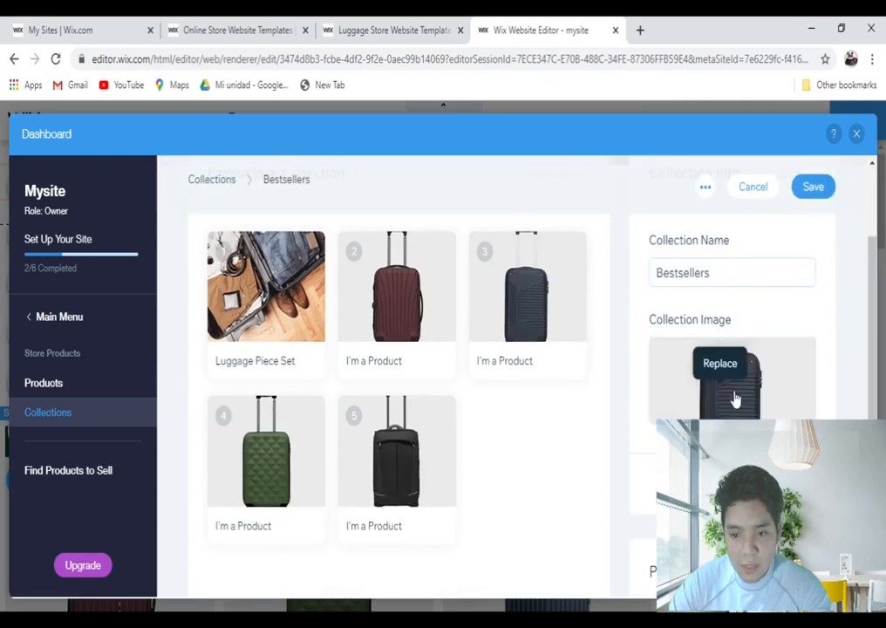
{"action": "scroll", "coordinate": [568, 422], "scroll_direction": "up", "scroll_amount": 2}
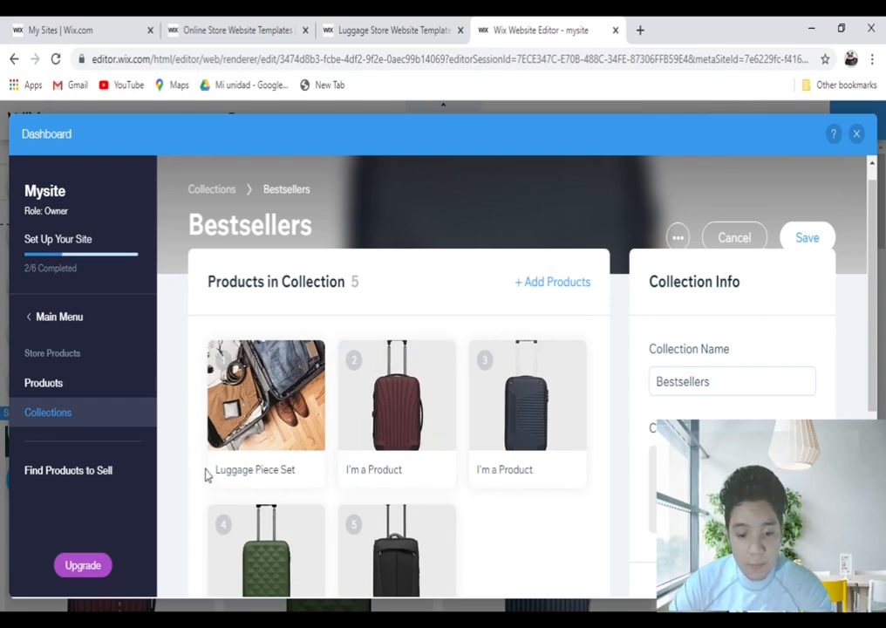
Open the page for finding products to sell and examine the Modalyst dropshipping and Printful print-on-demand offers
{"action": "left_click", "coordinate": [59, 472]}
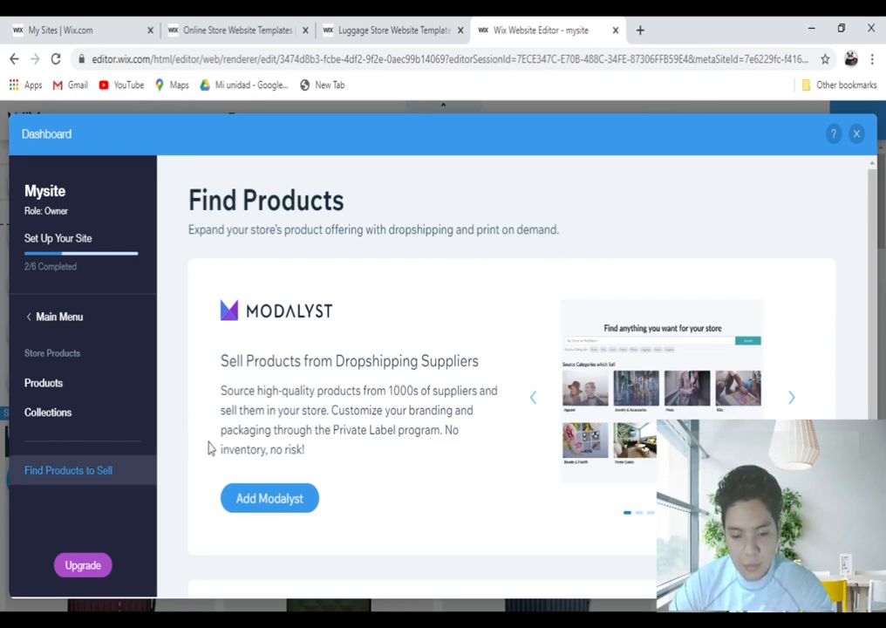
{"action": "scroll", "coordinate": [211, 448], "scroll_direction": "down", "scroll_amount": 3}
{"action": "scroll", "coordinate": [215, 446], "scroll_direction": "down", "scroll_amount": 1}
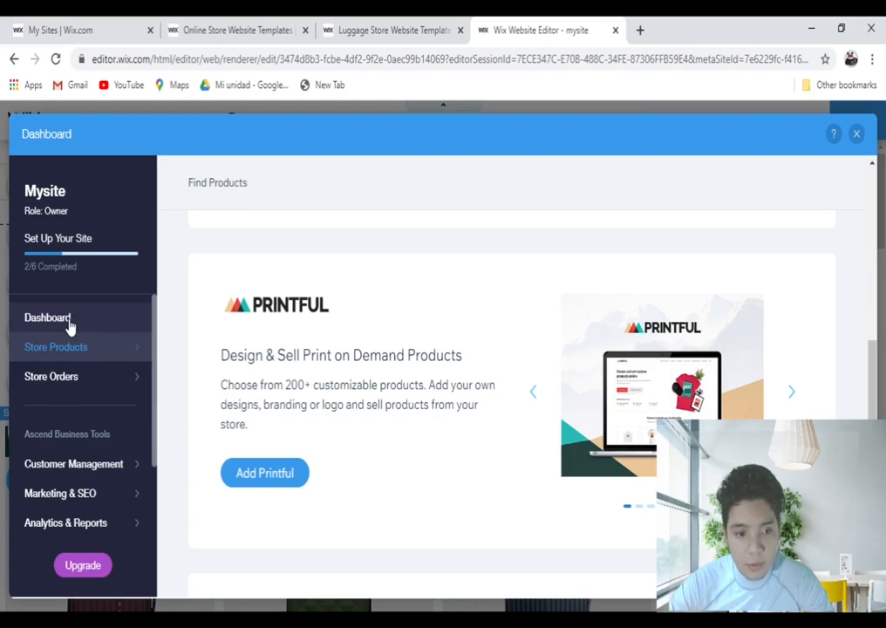
View the store's Orders and Abandoned Carts pages
{"action": "mouse_move", "coordinate": [79, 382]}
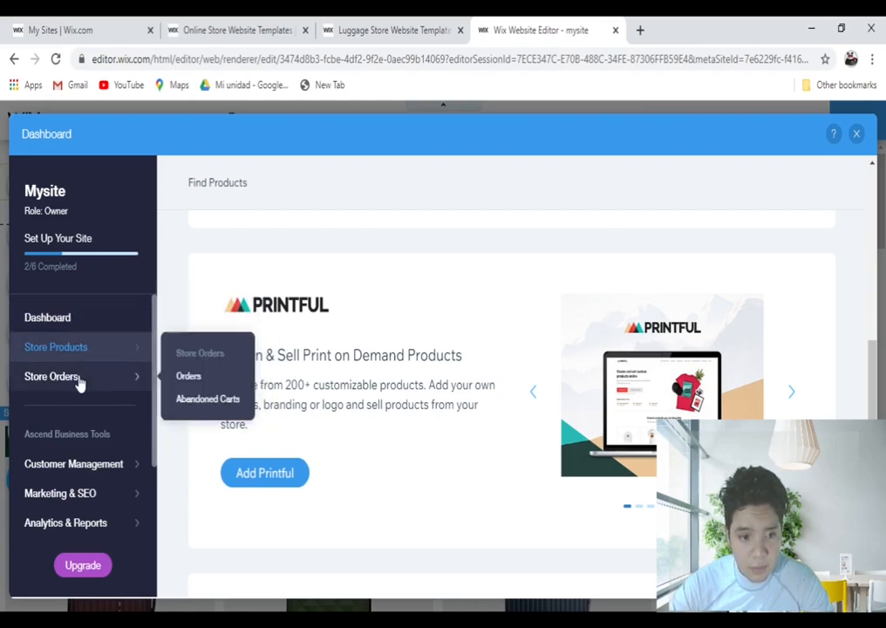
{"action": "left_click", "coordinate": [75, 386]}
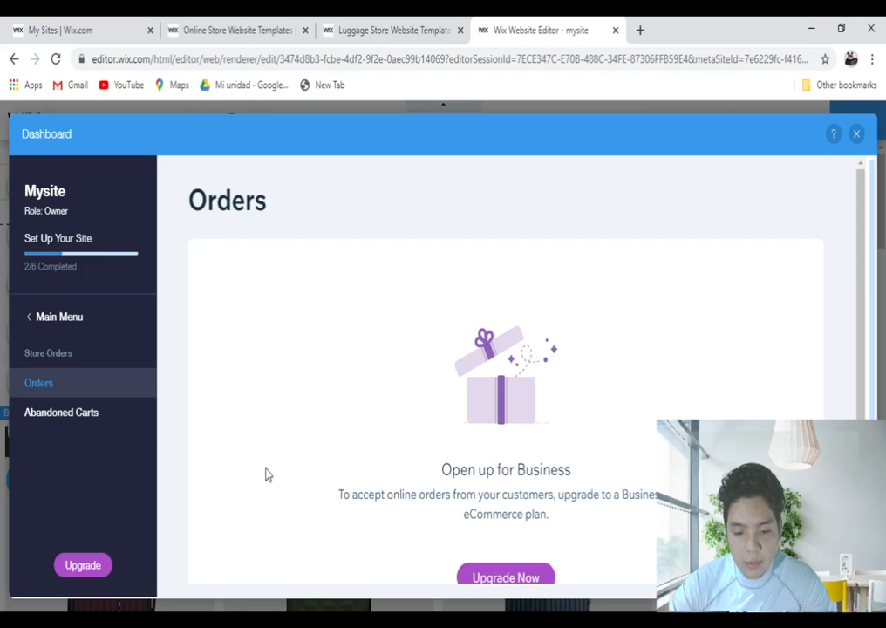
{"action": "left_click", "coordinate": [89, 414]}
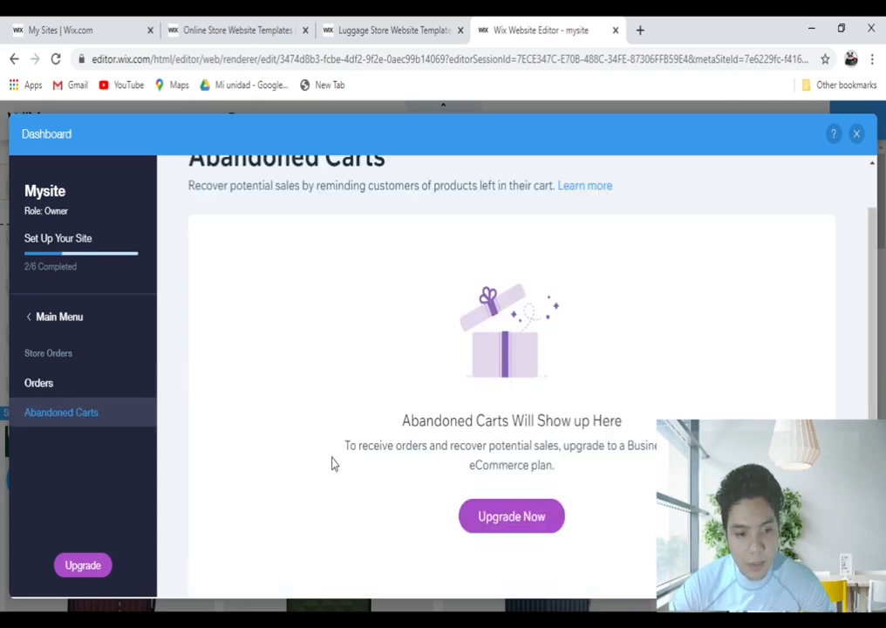
Open the site's General Info settings and examine the contact info fields
{"action": "left_click", "coordinate": [58, 319]}
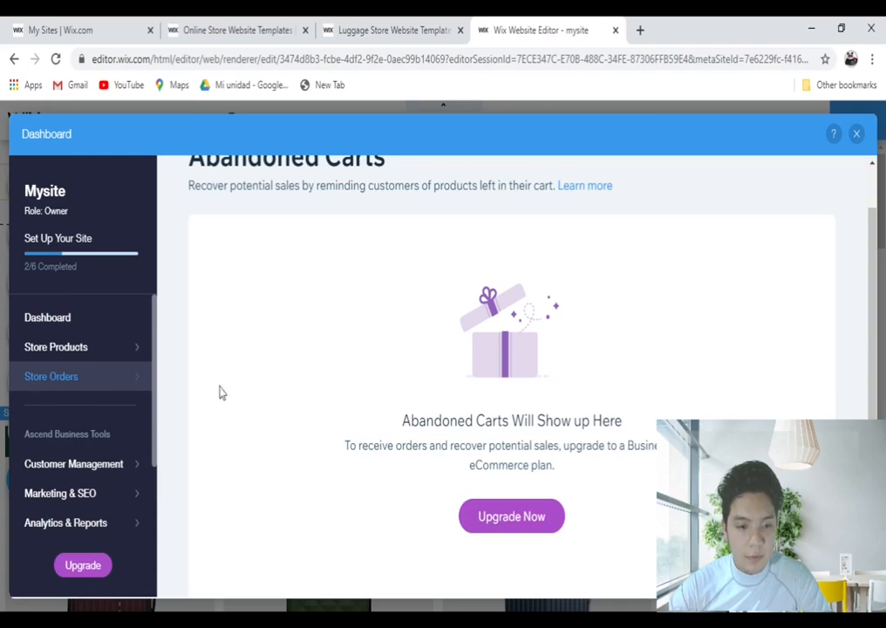
{"action": "mouse_move", "coordinate": [79, 439]}
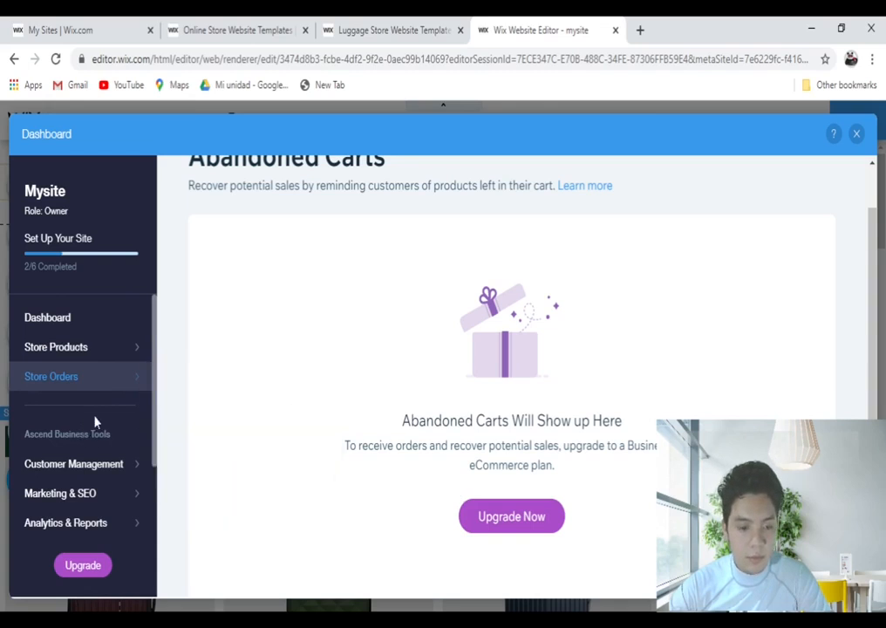
{"action": "scroll", "coordinate": [89, 426], "scroll_direction": "down", "scroll_amount": 2}
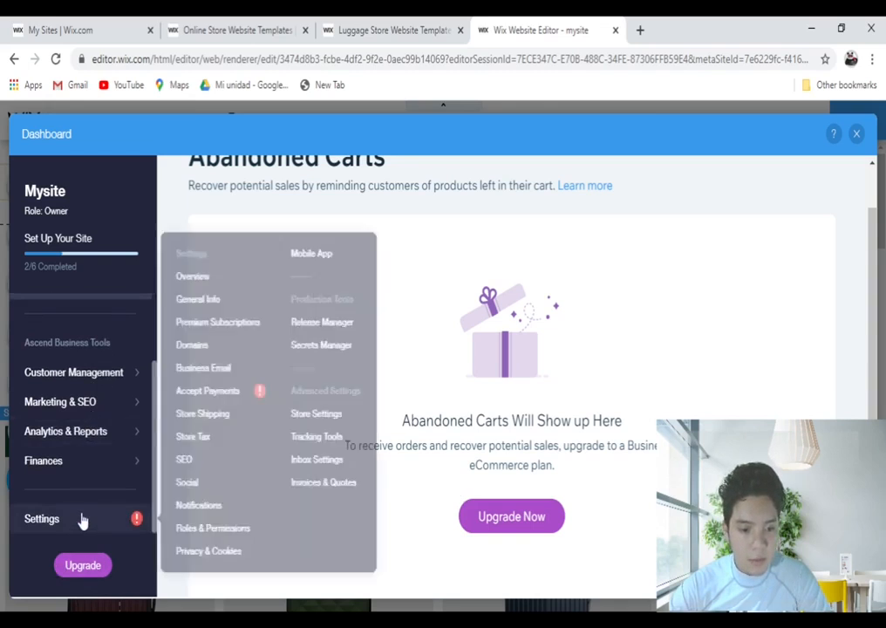
{"action": "left_click", "coordinate": [81, 521]}
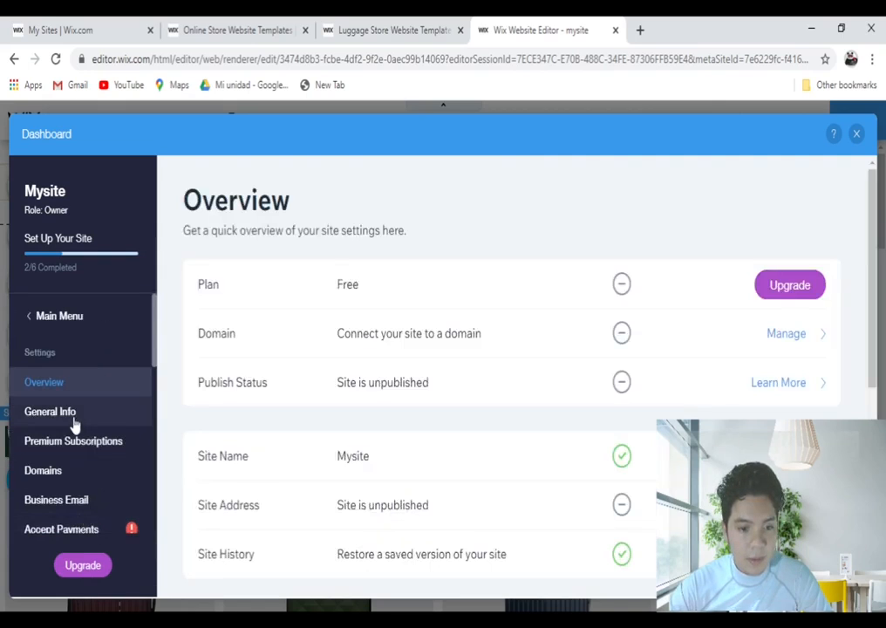
{"action": "left_click", "coordinate": [74, 422]}
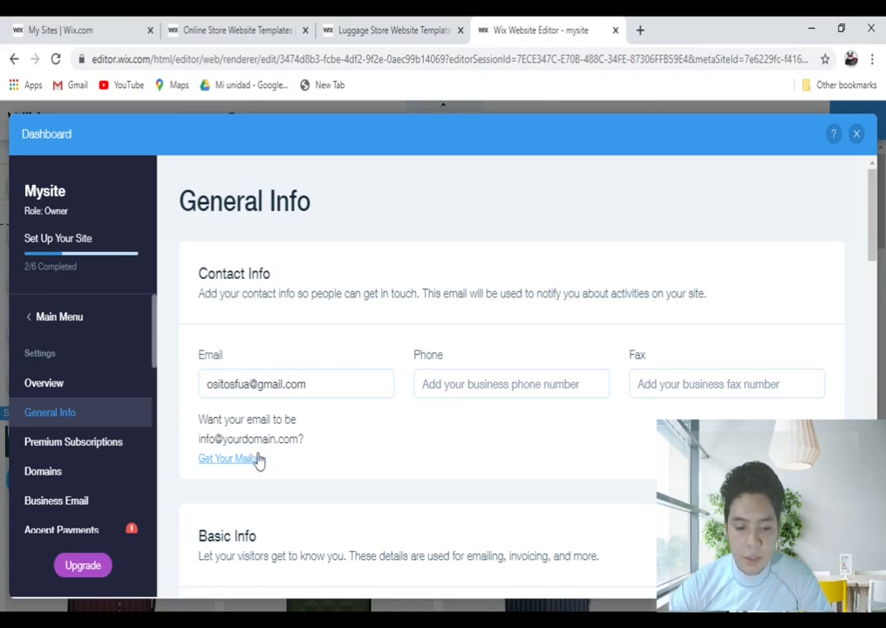
{"action": "scroll", "coordinate": [308, 481], "scroll_direction": "down", "scroll_amount": 3}
{"action": "scroll", "coordinate": [309, 492], "scroll_direction": "up", "scroll_amount": 3}
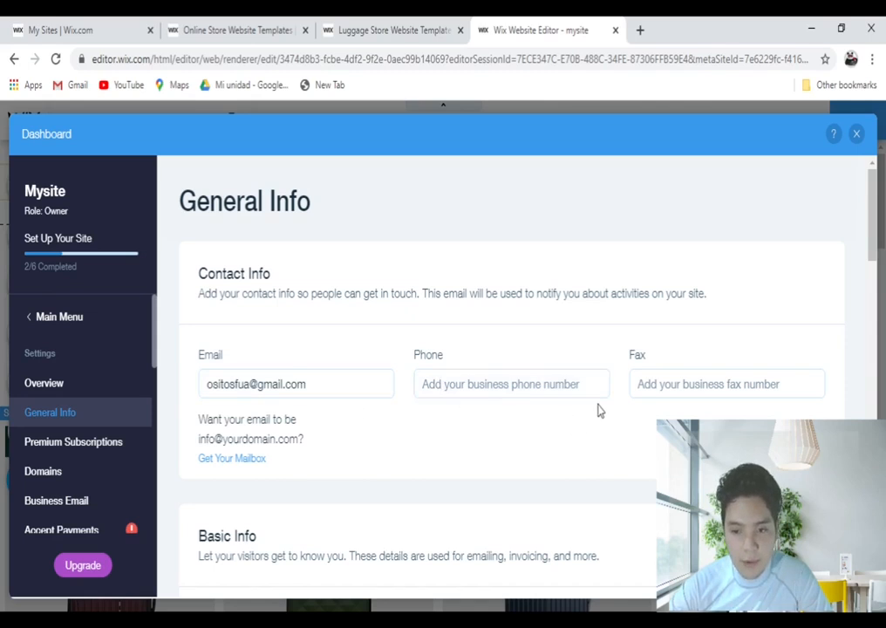
{"action": "scroll", "coordinate": [406, 452], "scroll_direction": "down", "scroll_amount": 3}
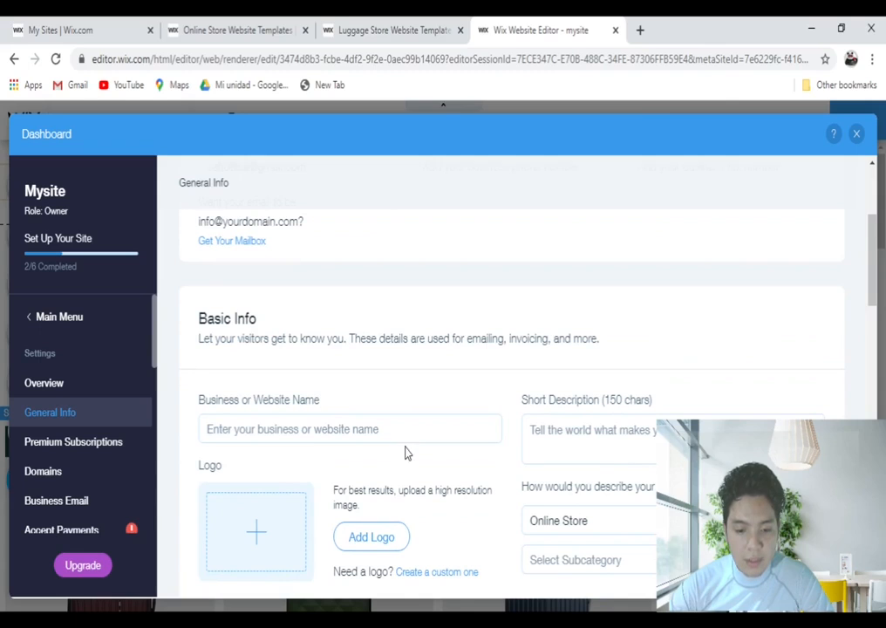
Examine the business name, description, logo, favicon, payments, shipping regions and location sections without filling in any fields
{"action": "left_click", "coordinate": [282, 425]}
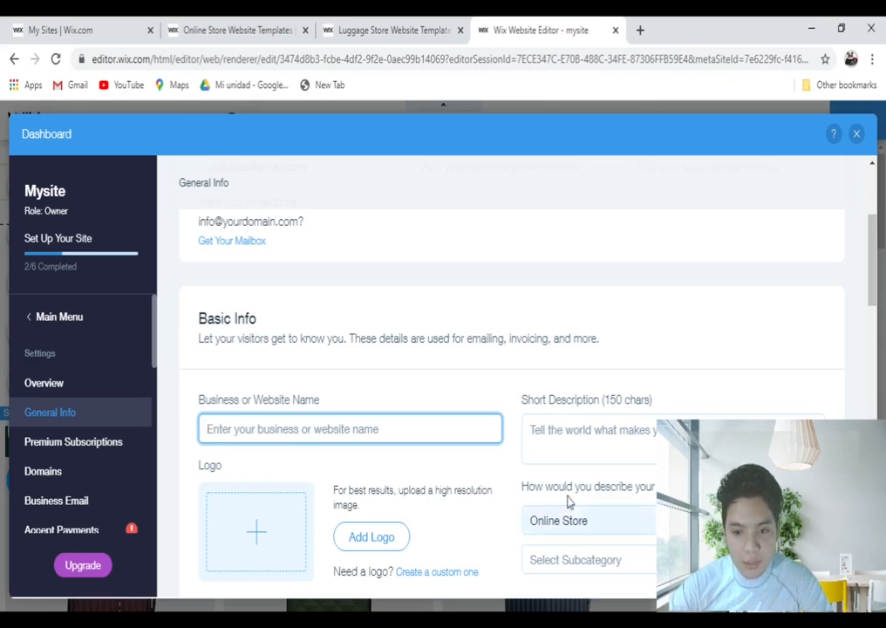
{"action": "left_click", "coordinate": [599, 441]}
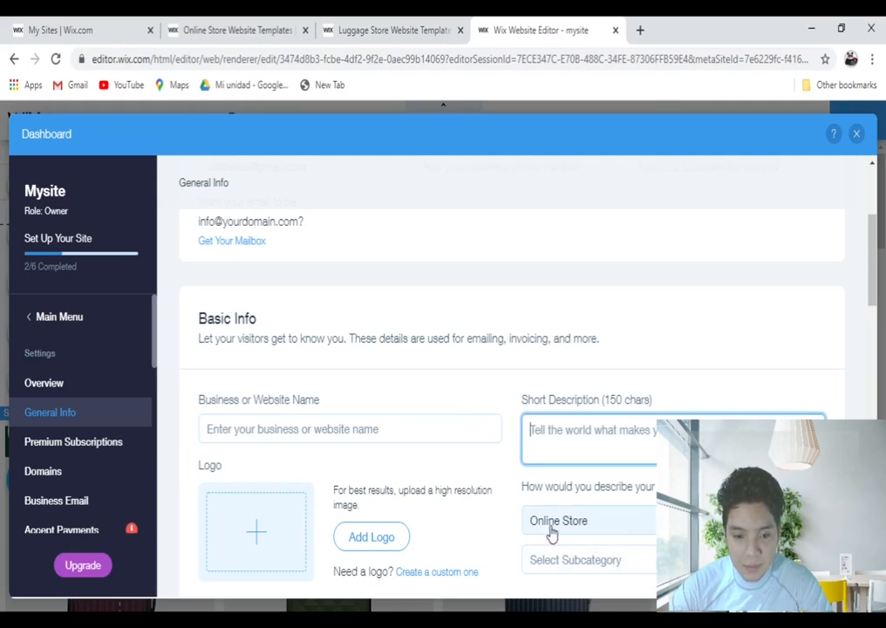
{"action": "scroll", "coordinate": [545, 531], "scroll_direction": "down", "scroll_amount": 2}
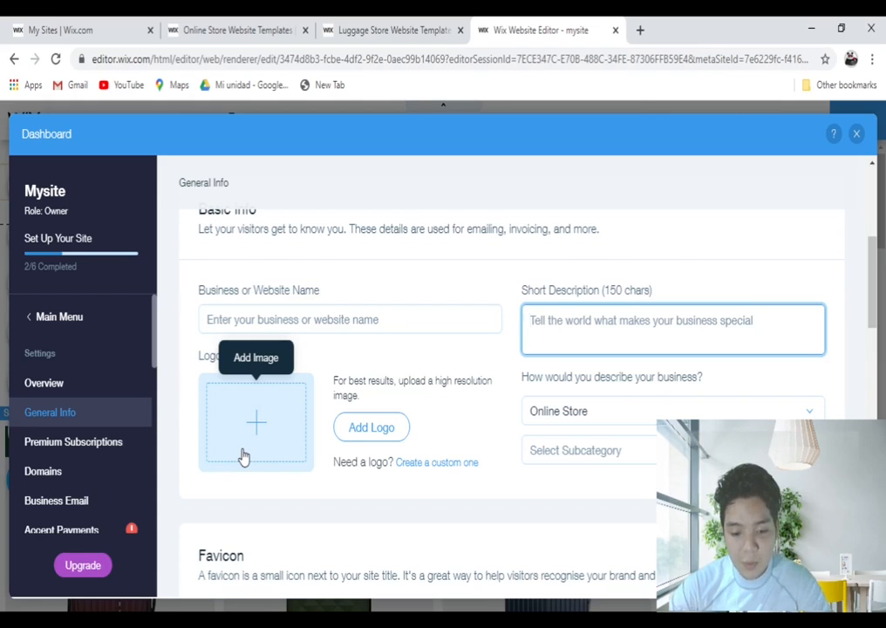
{"action": "scroll", "coordinate": [244, 457], "scroll_direction": "down", "scroll_amount": 3}
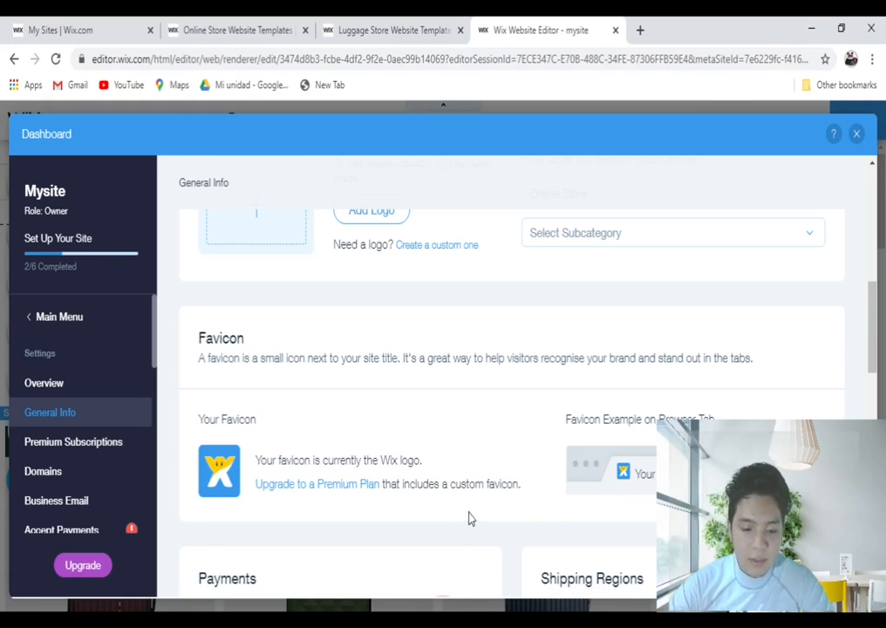
{"action": "scroll", "coordinate": [469, 519], "scroll_direction": "down", "scroll_amount": 1}
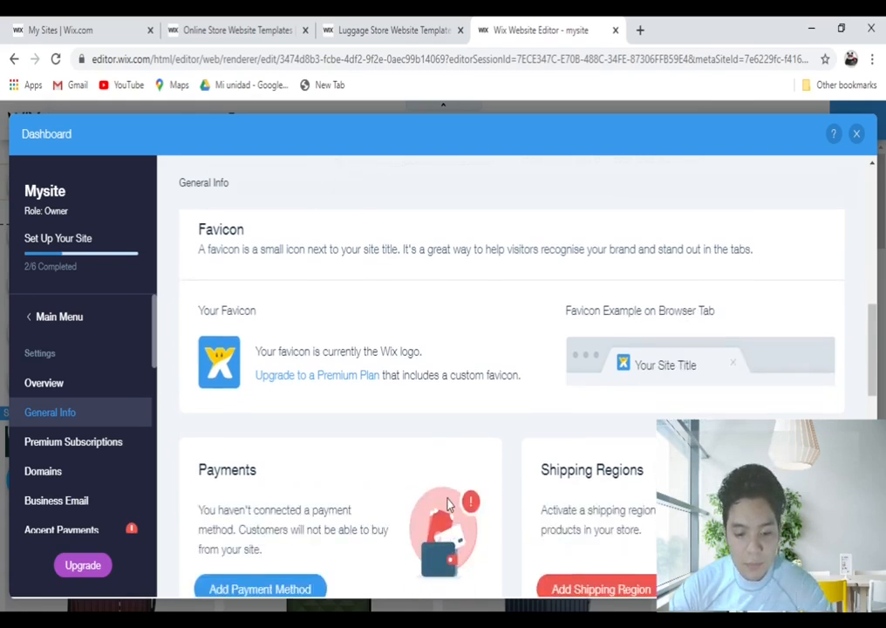
{"action": "scroll", "coordinate": [448, 504], "scroll_direction": "down", "scroll_amount": 1}
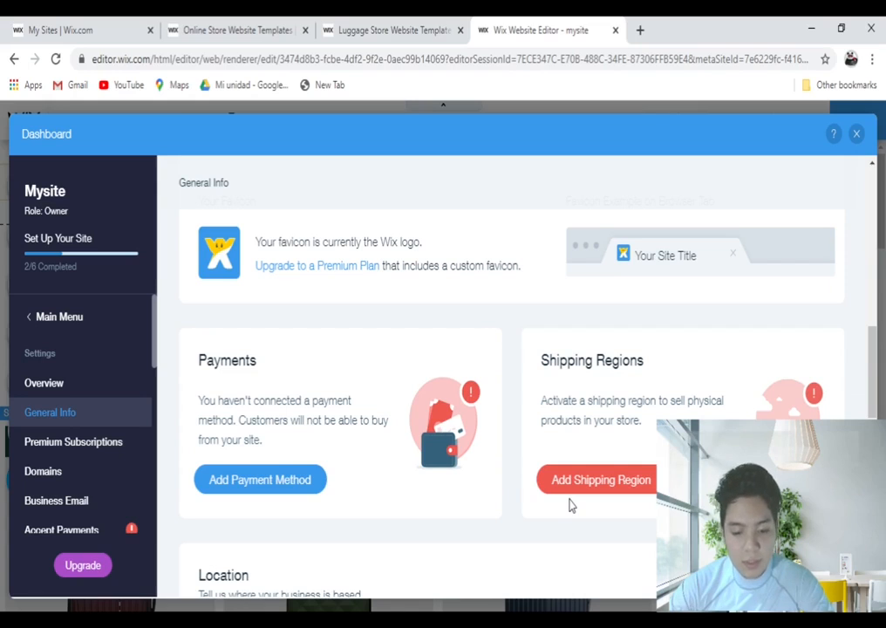
{"action": "scroll", "coordinate": [513, 487], "scroll_direction": "down", "scroll_amount": 3}
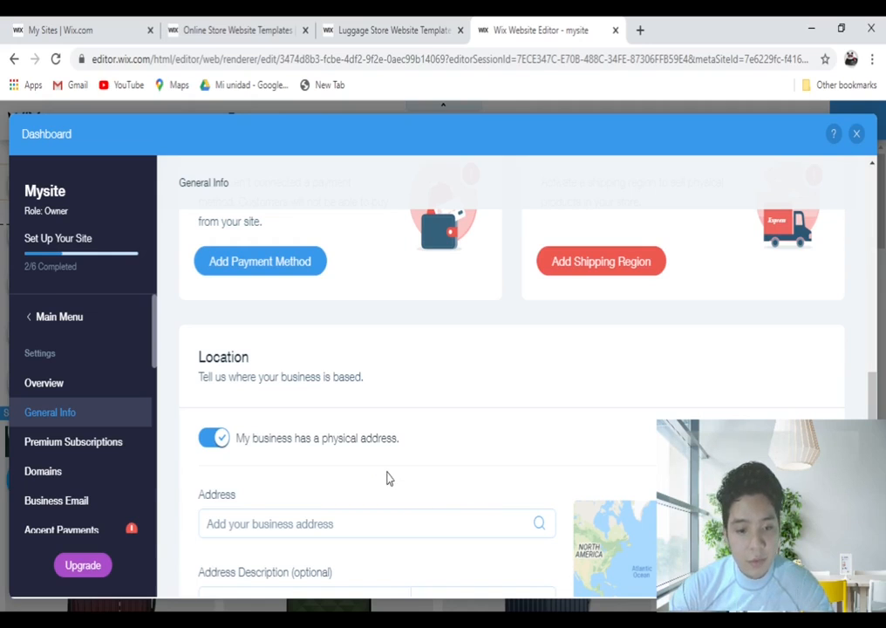
{"action": "scroll", "coordinate": [386, 477], "scroll_direction": "down", "scroll_amount": 2}
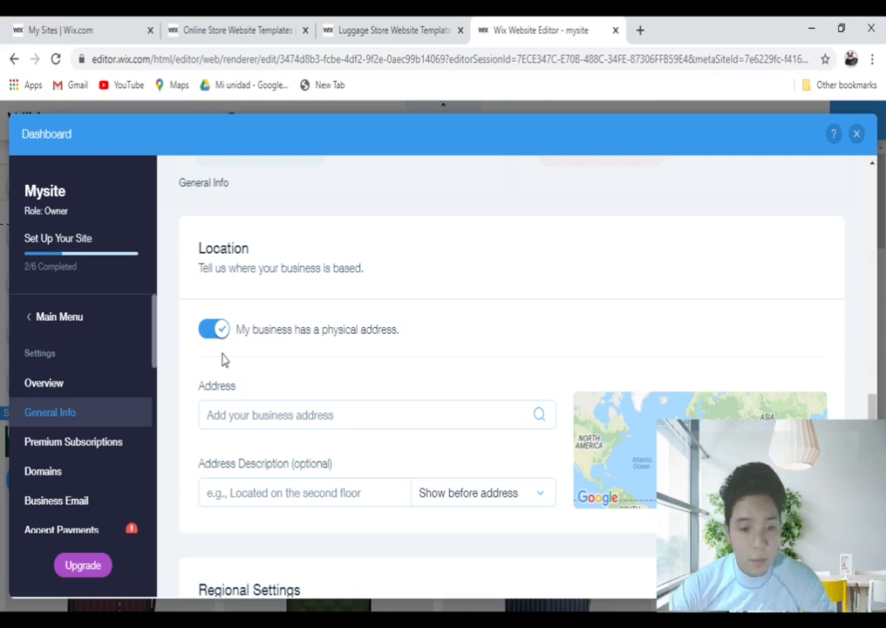
Turn off the business's physical address option, comparing the Location section with it on and off
{"action": "left_click", "coordinate": [219, 333]}
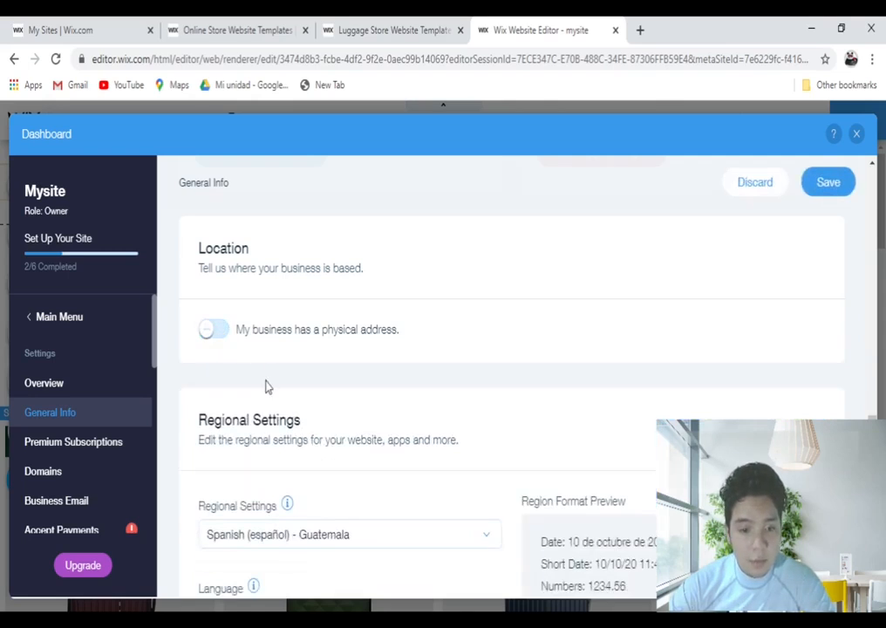
{"action": "scroll", "coordinate": [267, 388], "scroll_direction": "down", "scroll_amount": 2}
{"action": "scroll", "coordinate": [227, 359], "scroll_direction": "up", "scroll_amount": 2}
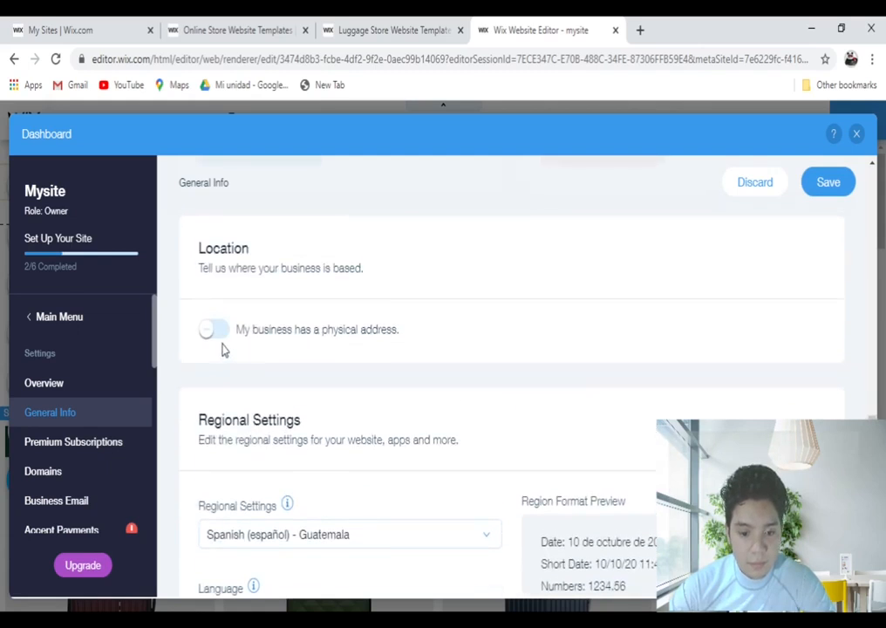
{"action": "left_click", "coordinate": [216, 331]}
{"action": "scroll", "coordinate": [291, 375], "scroll_direction": "down", "scroll_amount": 2}
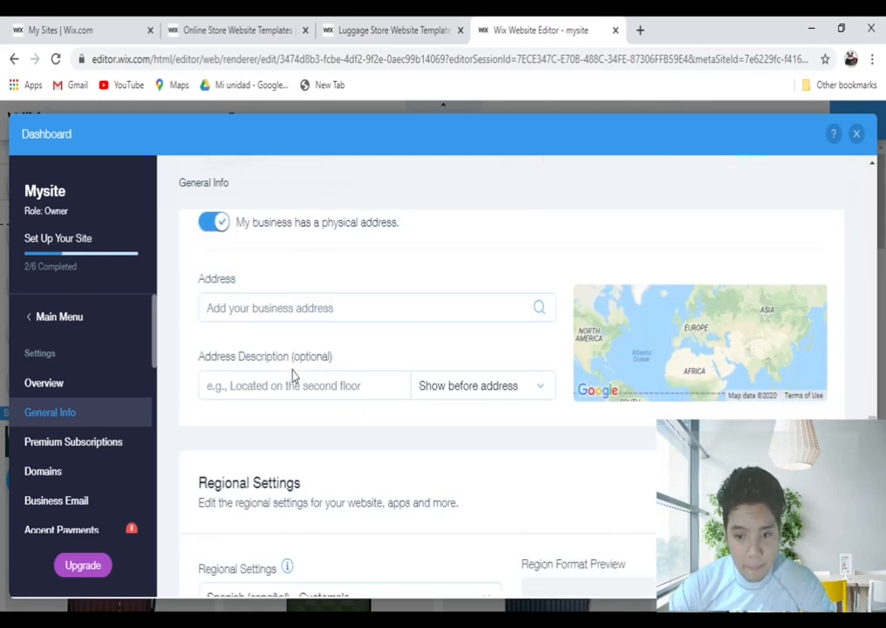
{"action": "scroll", "coordinate": [239, 301], "scroll_direction": "down", "scroll_amount": 2}
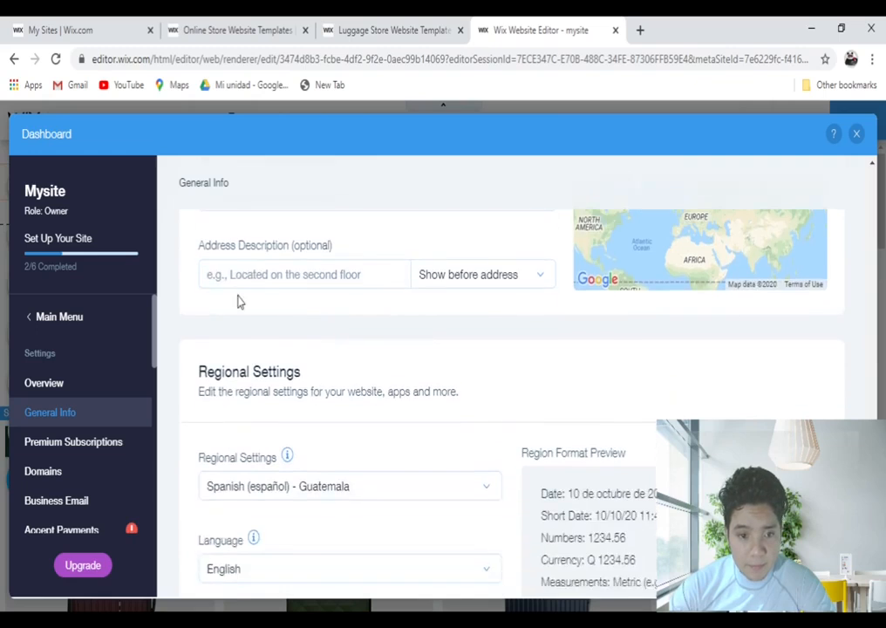
{"action": "scroll", "coordinate": [238, 301], "scroll_direction": "up", "scroll_amount": 4}
{"action": "left_click", "coordinate": [222, 329]}
Set the site's regional settings to English - American Samoa
{"action": "scroll", "coordinate": [260, 439], "scroll_direction": "down", "scroll_amount": 2}
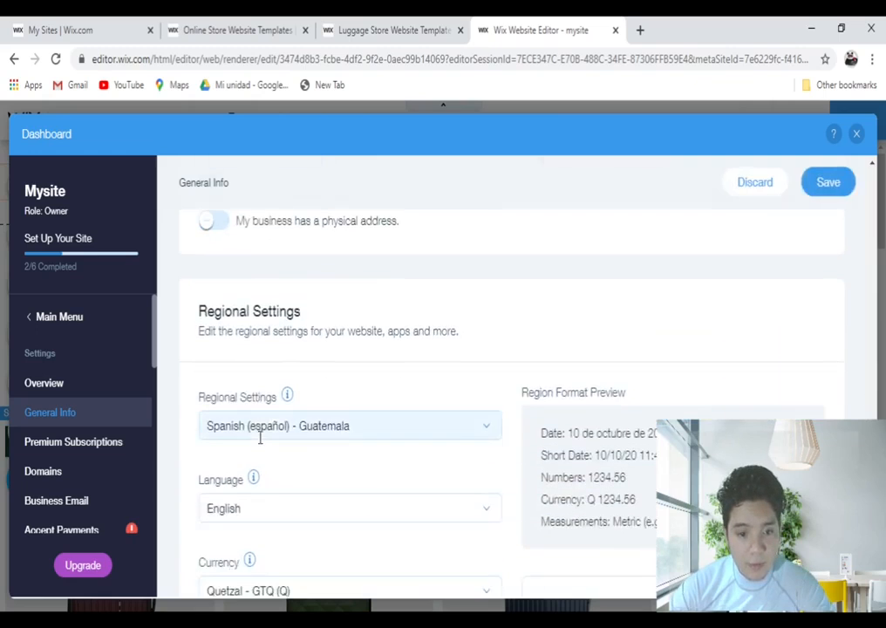
{"action": "scroll", "coordinate": [260, 439], "scroll_direction": "down", "scroll_amount": 4}
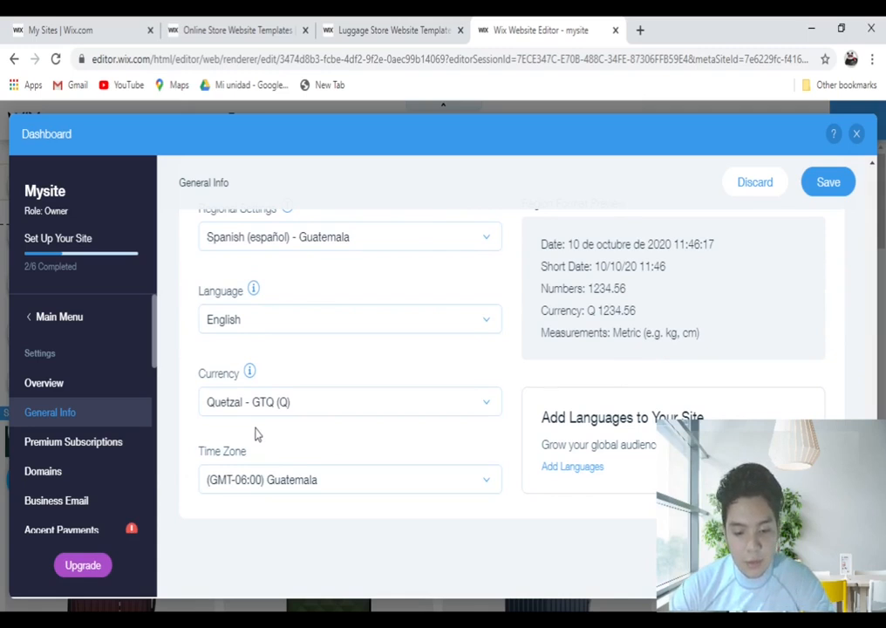
{"action": "scroll", "coordinate": [257, 433], "scroll_direction": "up", "scroll_amount": 2}
{"action": "left_click", "coordinate": [301, 350]}
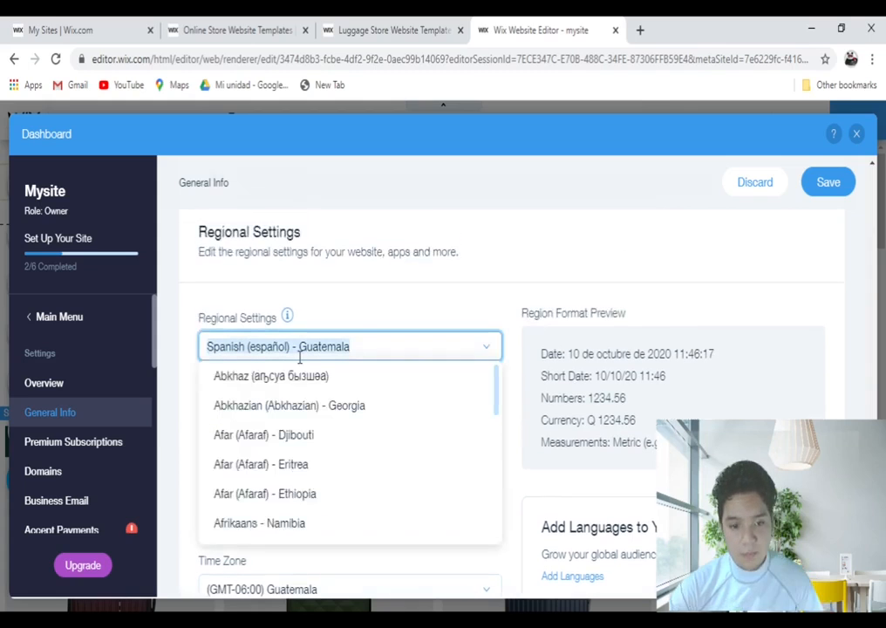
{"action": "type", "text": "engli"}
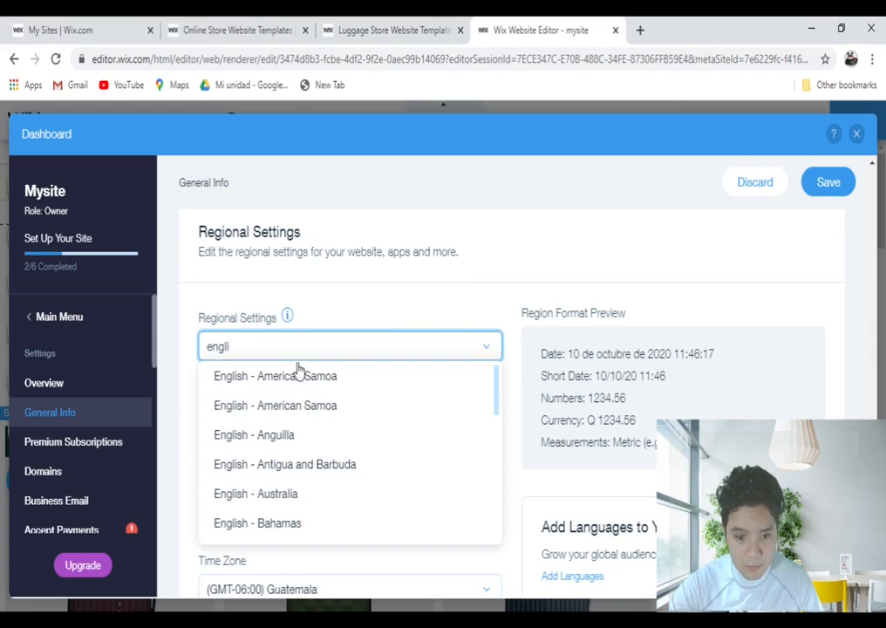
{"action": "scroll", "coordinate": [313, 456], "scroll_direction": "down", "scroll_amount": 3}
{"action": "scroll", "coordinate": [319, 489], "scroll_direction": "down", "scroll_amount": 2}
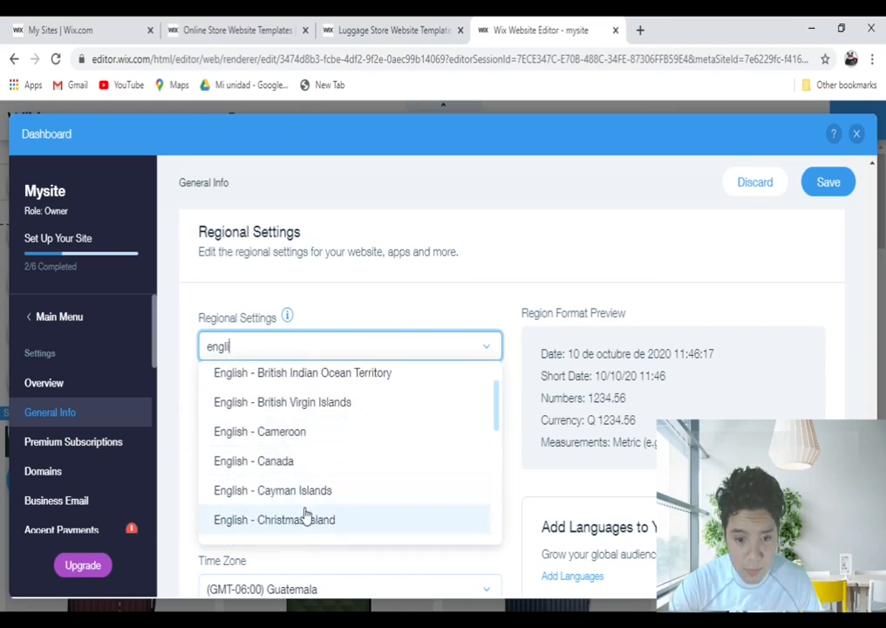
{"action": "scroll", "coordinate": [318, 428], "scroll_direction": "up", "scroll_amount": 4}
{"action": "left_click", "coordinate": [311, 382]}
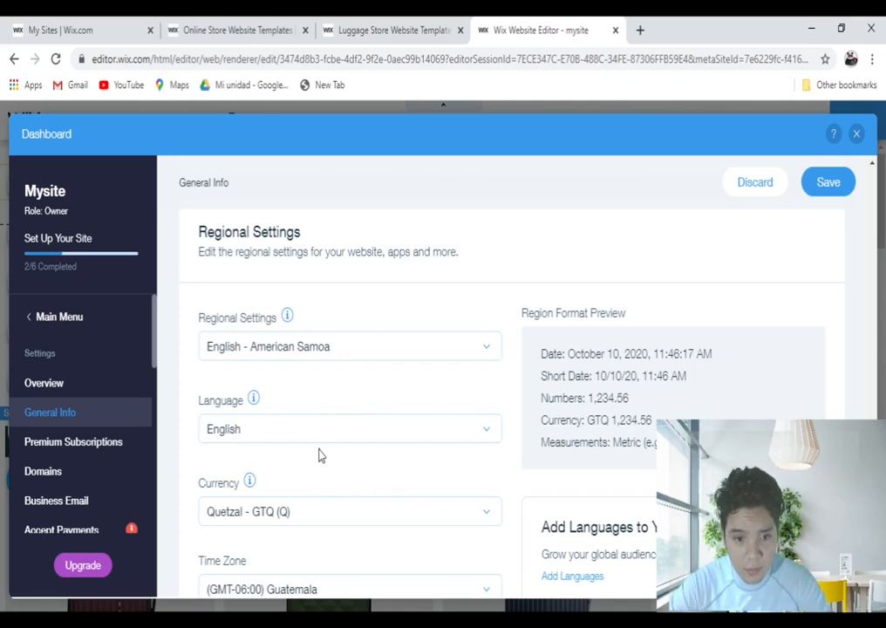
Set the currency to US Dollar - USD ($) and the time zone to (GMT-10:00) Hawaii Time, saving the general info
{"action": "scroll", "coordinate": [304, 461], "scroll_direction": "down", "scroll_amount": 2}
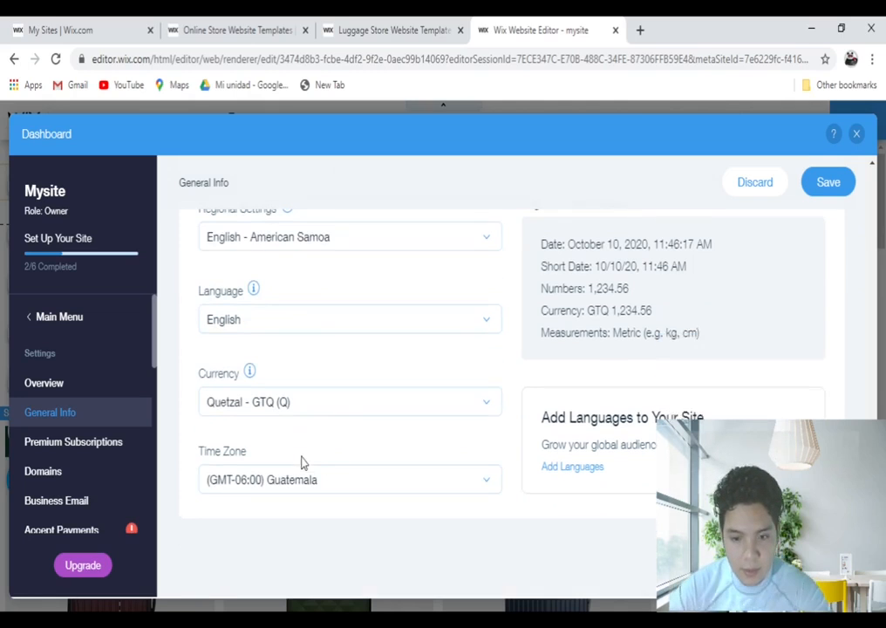
{"action": "scroll", "coordinate": [305, 460], "scroll_direction": "up", "scroll_amount": 3}
{"action": "scroll", "coordinate": [306, 459], "scroll_direction": "down", "scroll_amount": 2}
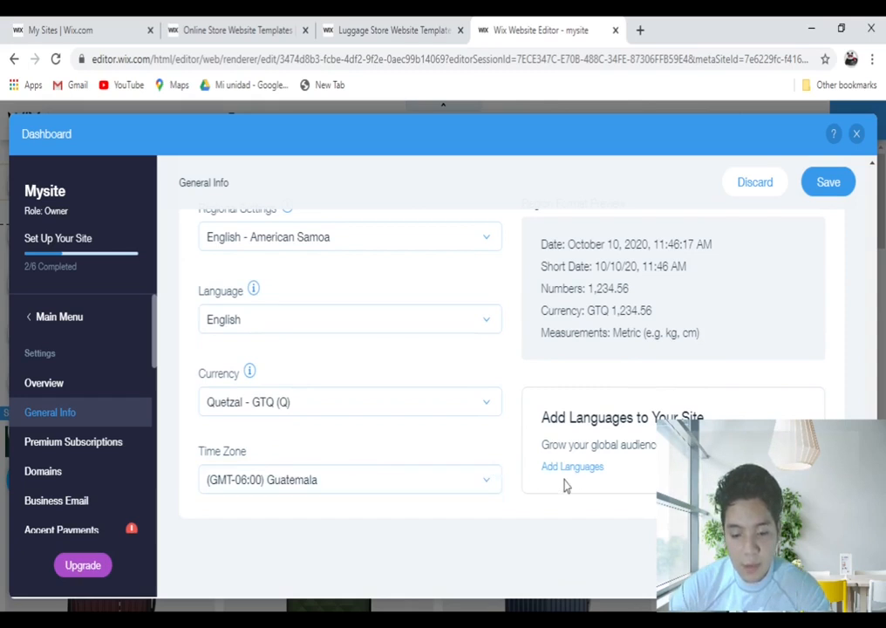
{"action": "left_click", "coordinate": [342, 401]}
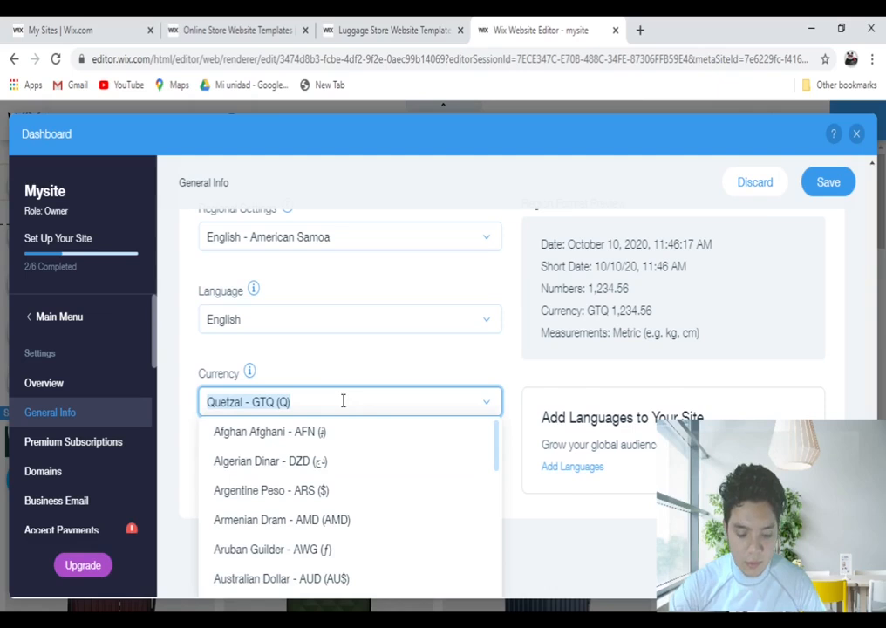
{"action": "type", "text": "us"}
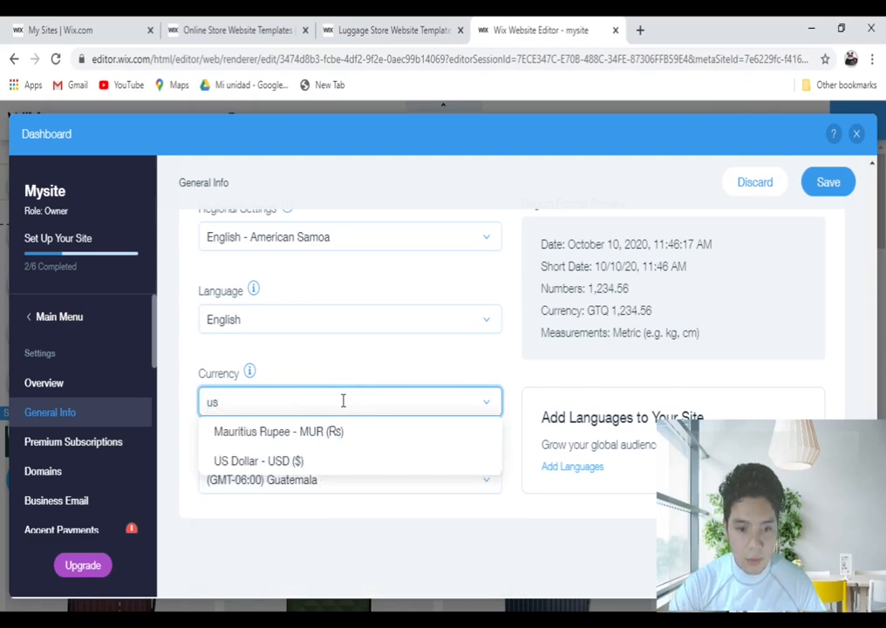
{"action": "left_click", "coordinate": [311, 462]}
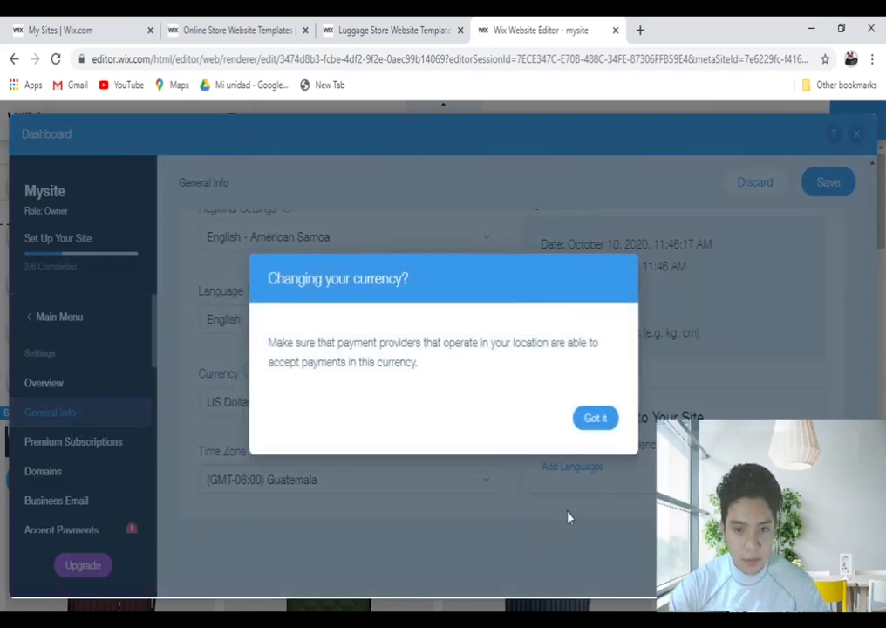
{"action": "left_click", "coordinate": [596, 421]}
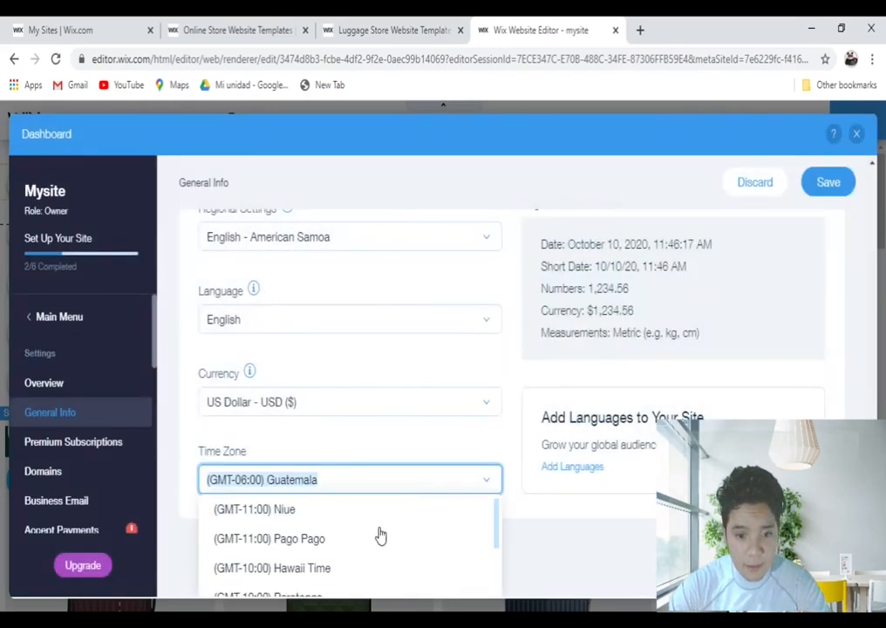
{"action": "left_click", "coordinate": [328, 571]}
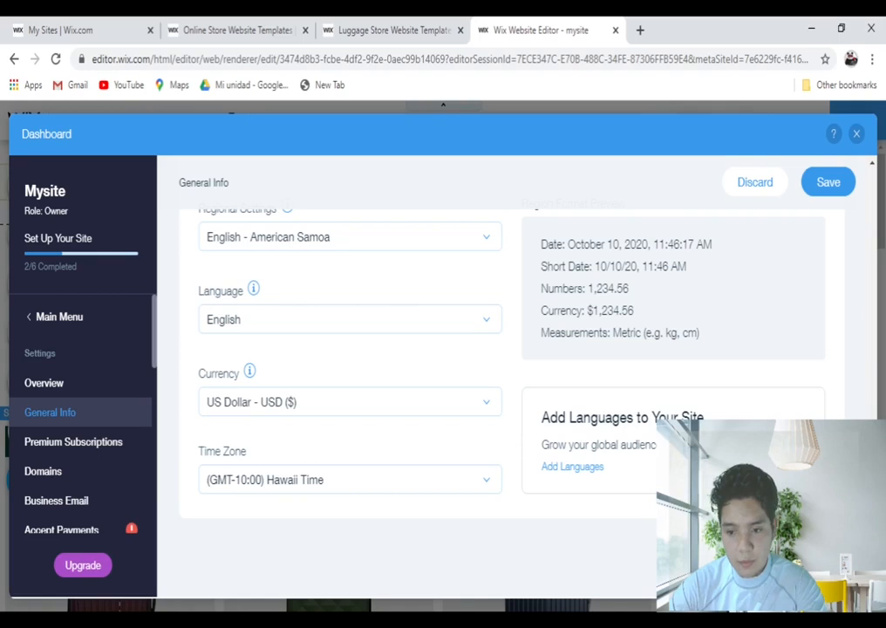
{"action": "left_click", "coordinate": [829, 183]}
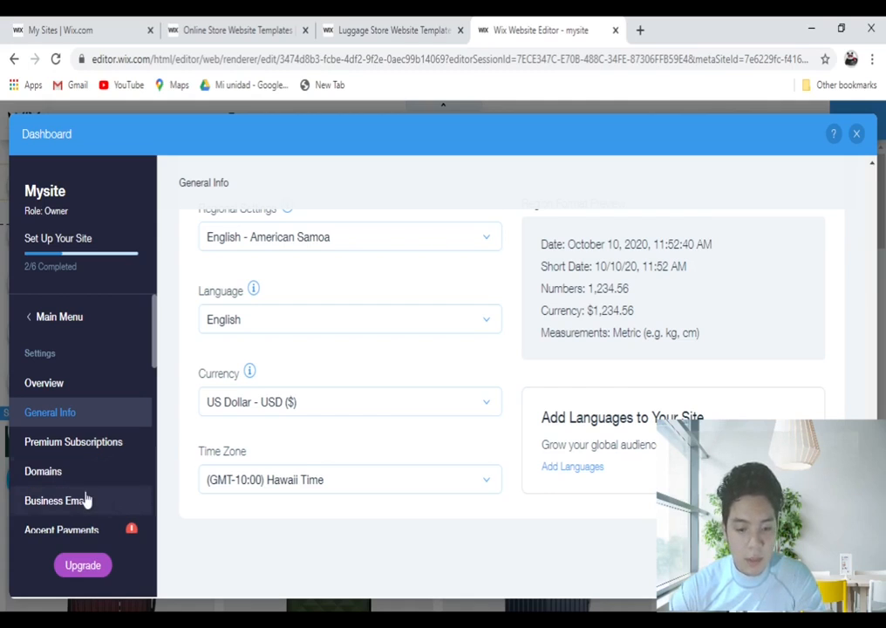
Open the Store Shipping settings and examine the shipping regions, switching the Domestic region off and back on
{"action": "scroll", "coordinate": [86, 499], "scroll_direction": "down", "scroll_amount": 3}
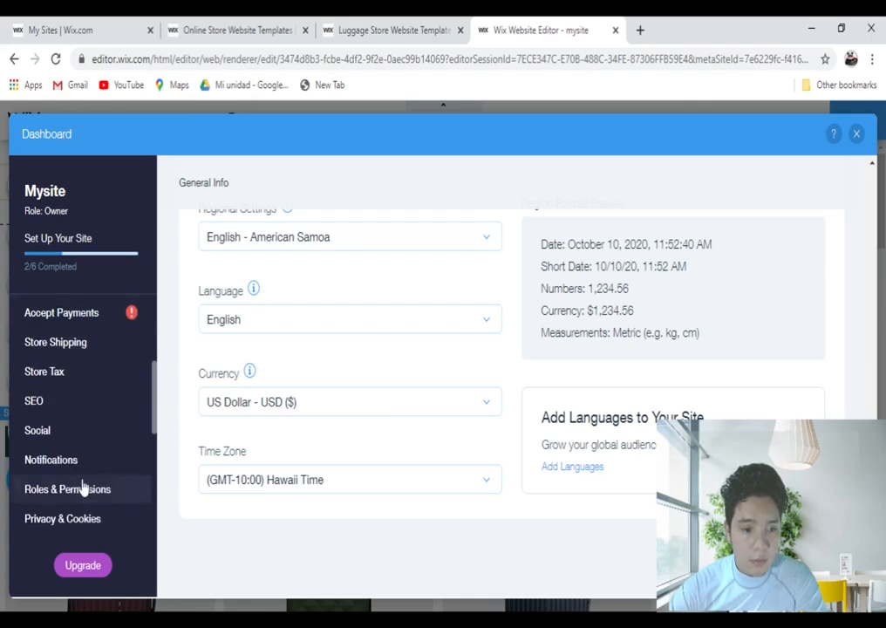
{"action": "left_click", "coordinate": [82, 345]}
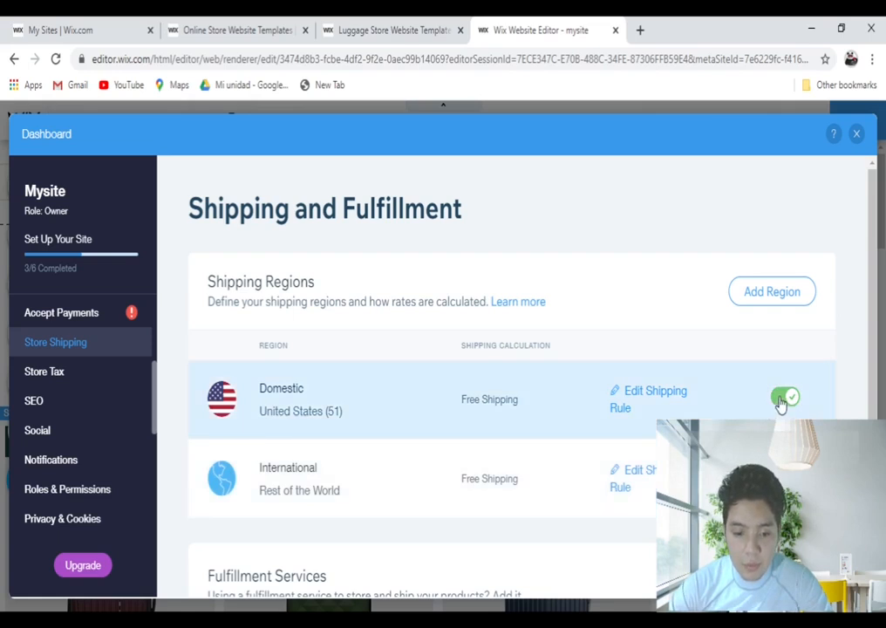
{"action": "left_click", "coordinate": [784, 398]}
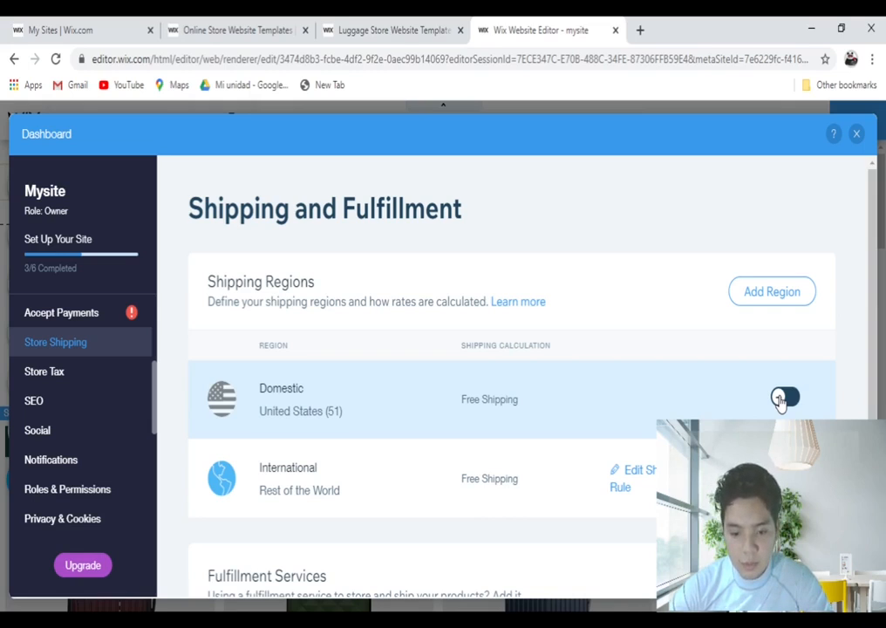
{"action": "left_click", "coordinate": [782, 399]}
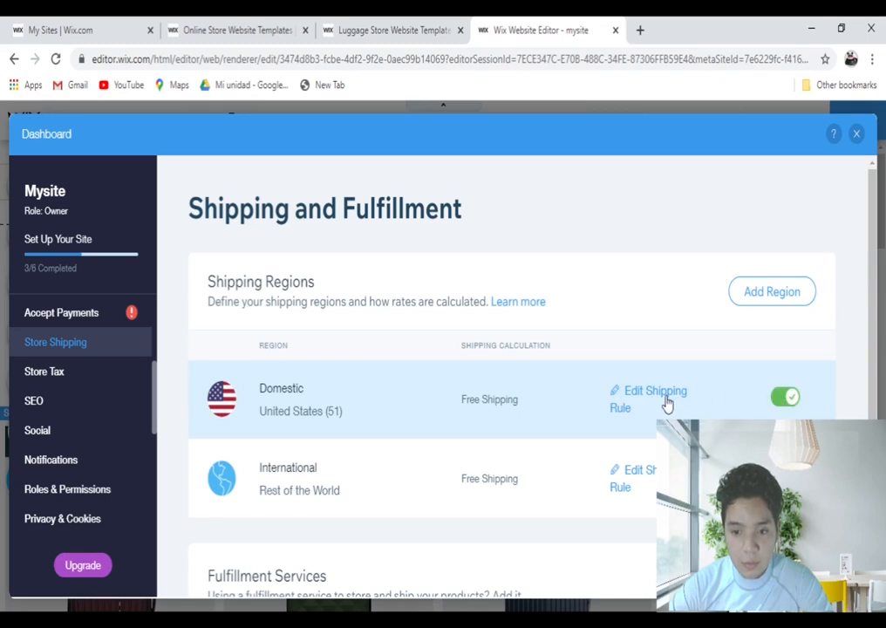
{"action": "scroll", "coordinate": [626, 450], "scroll_direction": "down", "scroll_amount": 1}
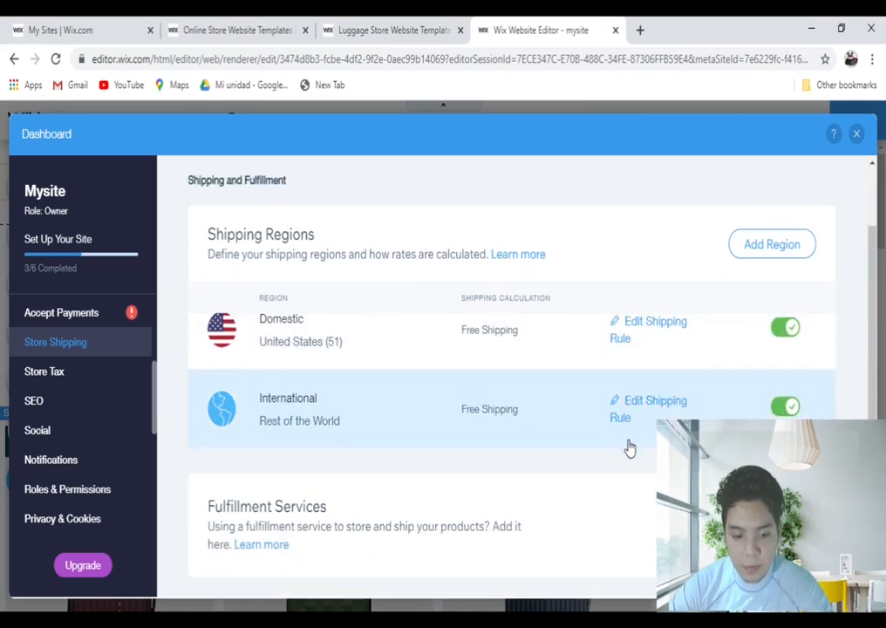
{"action": "scroll", "coordinate": [635, 447], "scroll_direction": "up", "scroll_amount": 1}
{"action": "scroll", "coordinate": [637, 444], "scroll_direction": "down", "scroll_amount": 1}
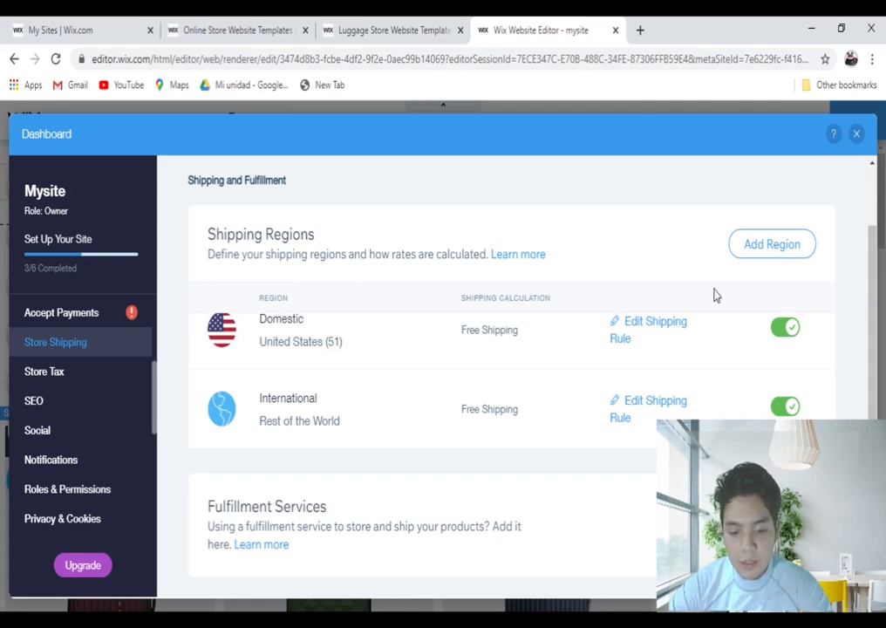
Start adding a new shipping region and view the list of destinations without choosing one
{"action": "left_click", "coordinate": [752, 251]}
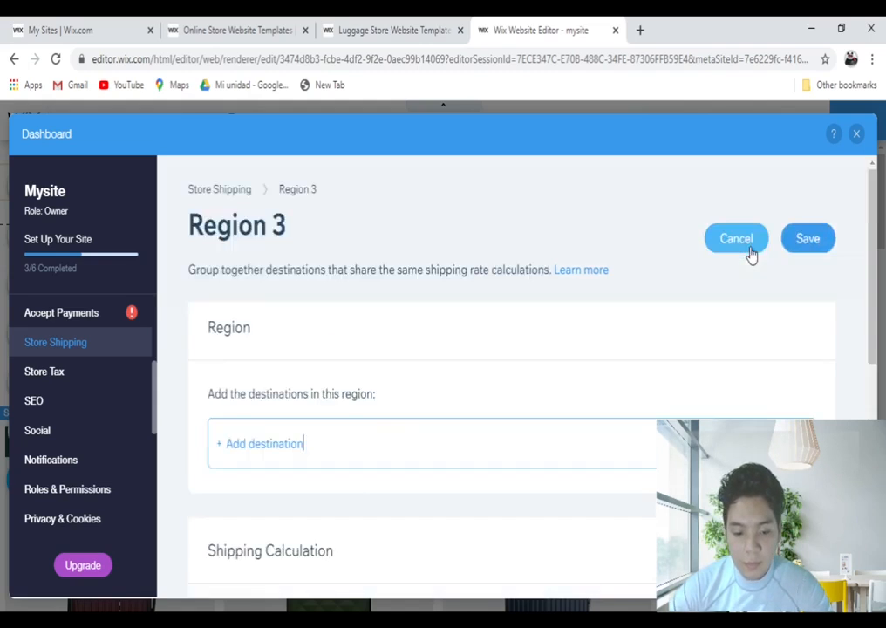
{"action": "left_click", "coordinate": [259, 452]}
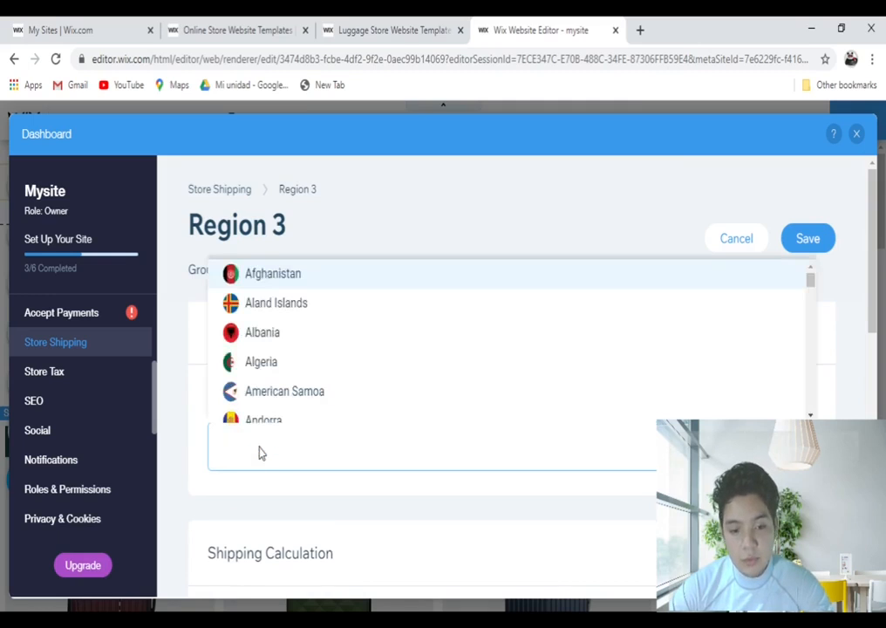
{"action": "left_click", "coordinate": [237, 502]}
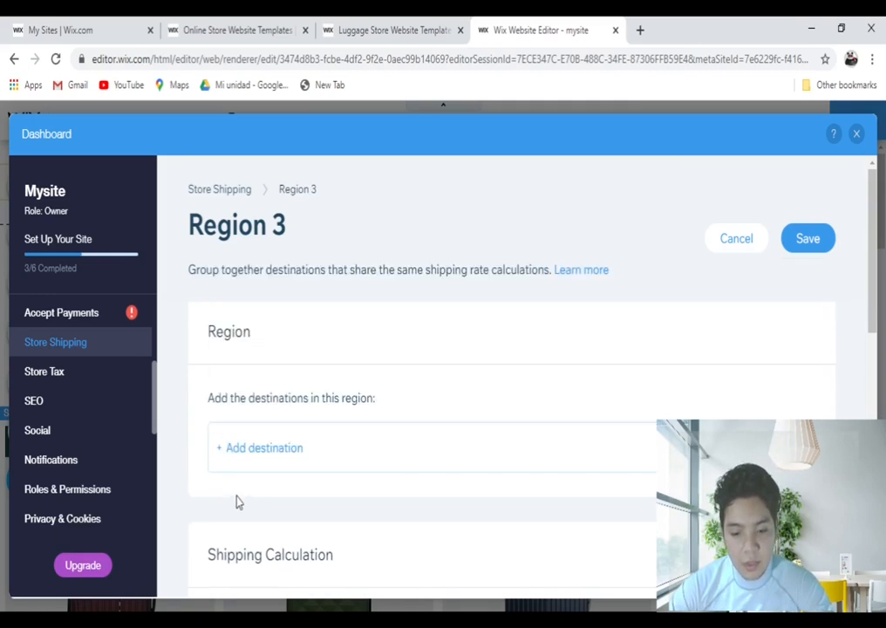
Examine the new region's shipping calculation methods and its delivery name, delivery time and rate fields, keeping Free Shipping
{"action": "scroll", "coordinate": [253, 501], "scroll_direction": "down", "scroll_amount": 3}
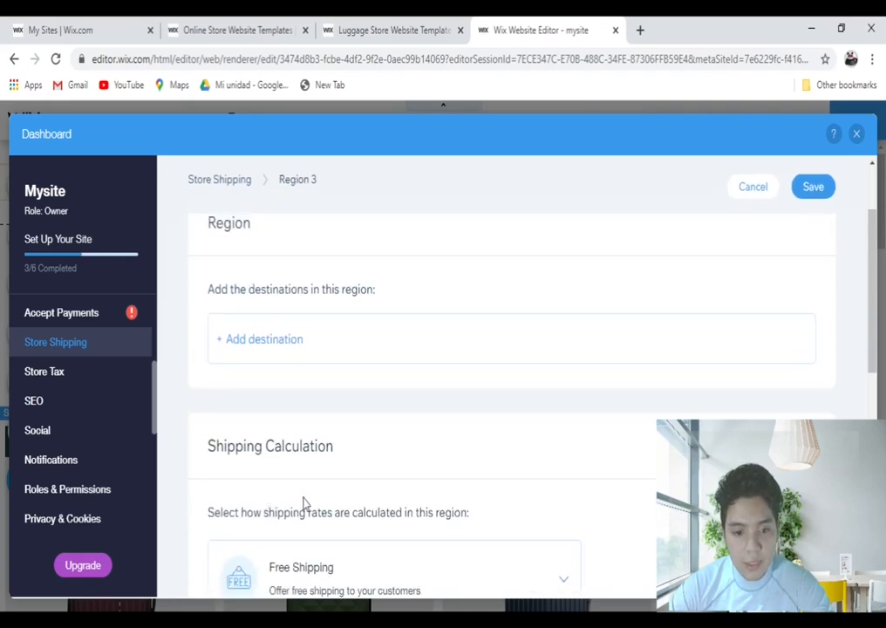
{"action": "scroll", "coordinate": [304, 504], "scroll_direction": "down", "scroll_amount": 3}
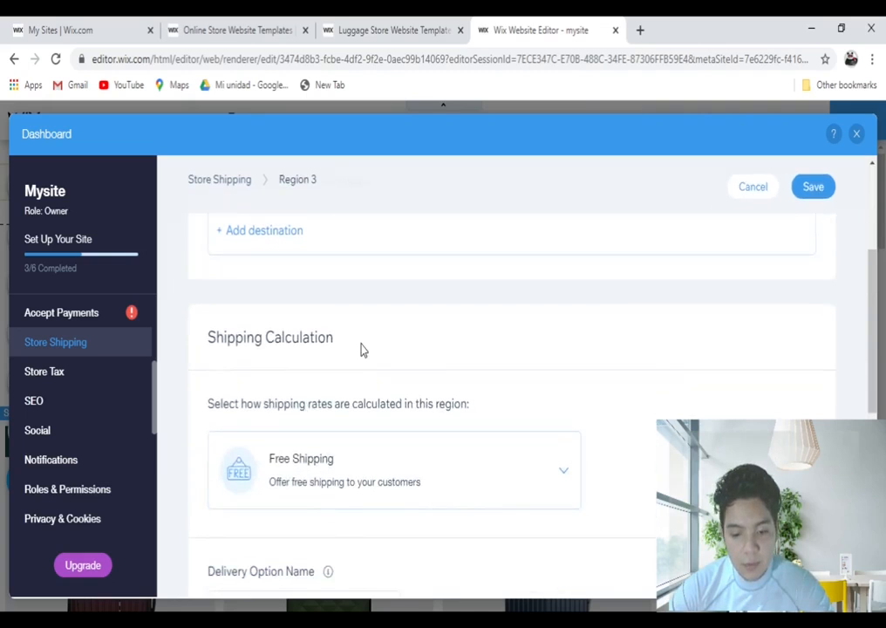
{"action": "left_click", "coordinate": [311, 474]}
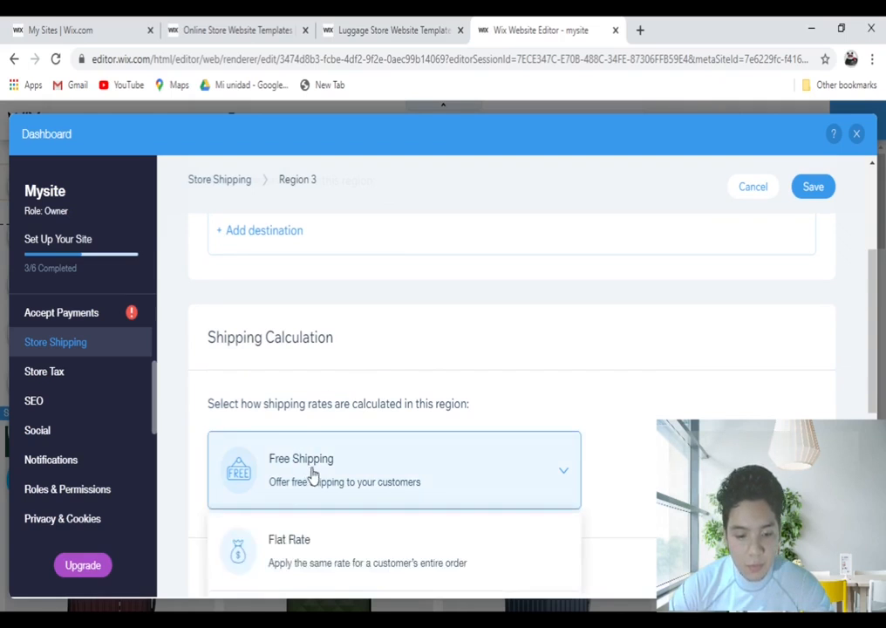
{"action": "scroll", "coordinate": [367, 492], "scroll_direction": "down", "scroll_amount": 3}
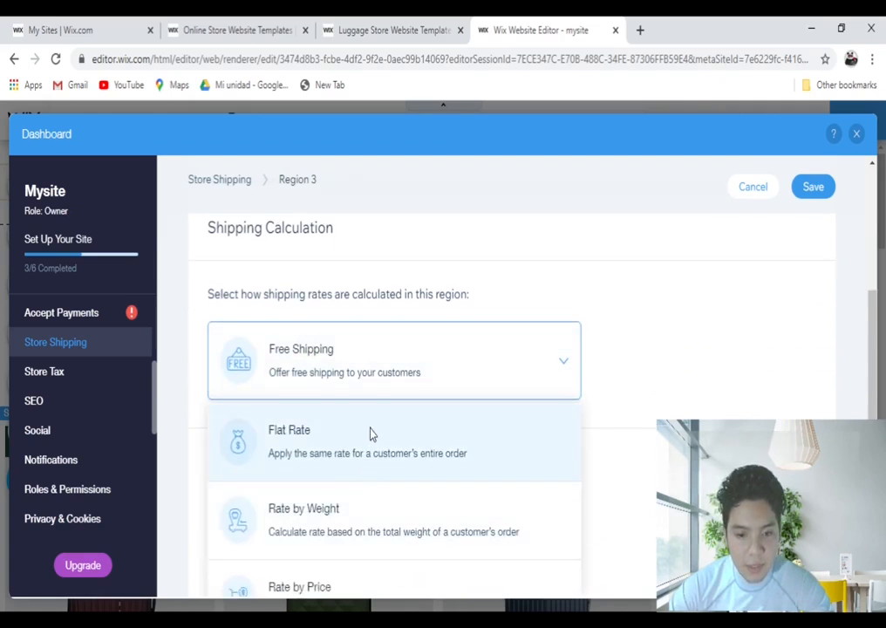
{"action": "scroll", "coordinate": [347, 458], "scroll_direction": "down", "scroll_amount": 3}
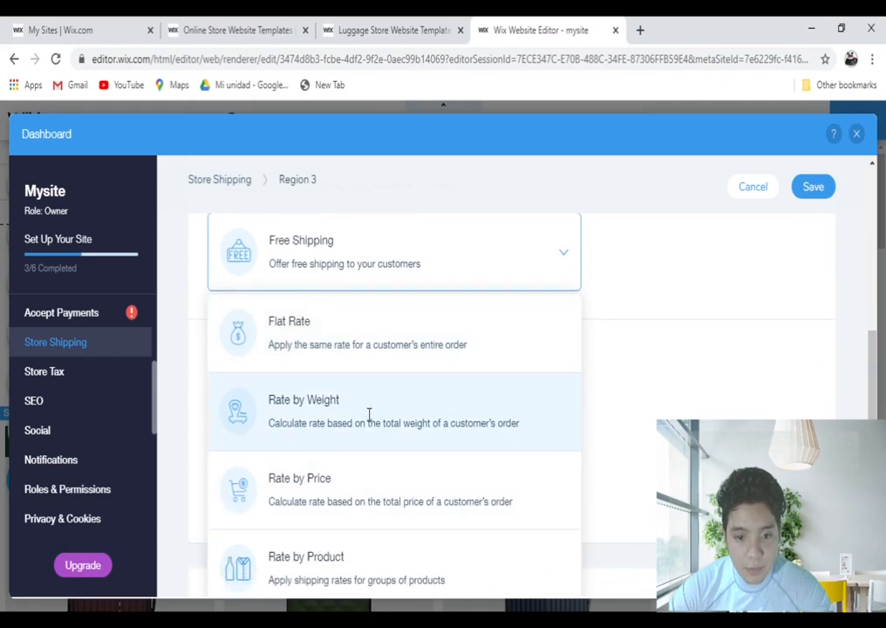
{"action": "scroll", "coordinate": [381, 386], "scroll_direction": "down", "scroll_amount": 3}
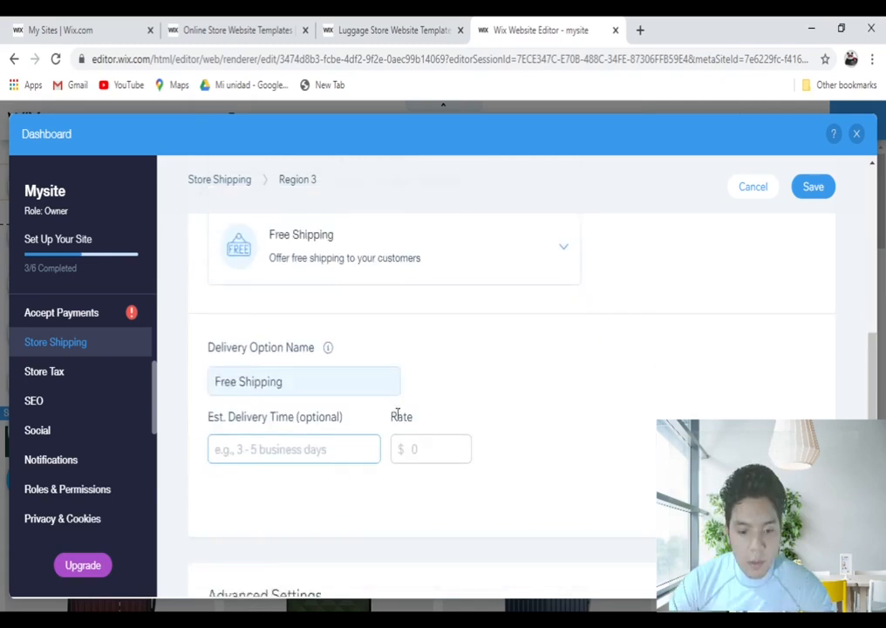
{"action": "scroll", "coordinate": [377, 410], "scroll_direction": "down", "scroll_amount": 2}
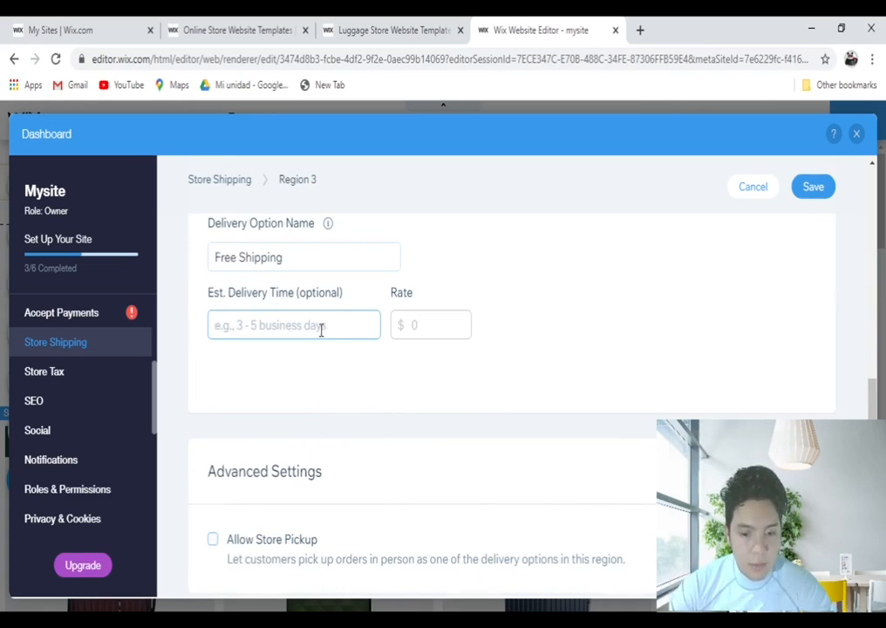
Allow store pickup for the new region and examine the pickup title, address, readiness and instructions fields
{"action": "scroll", "coordinate": [321, 331], "scroll_direction": "down", "scroll_amount": 2}
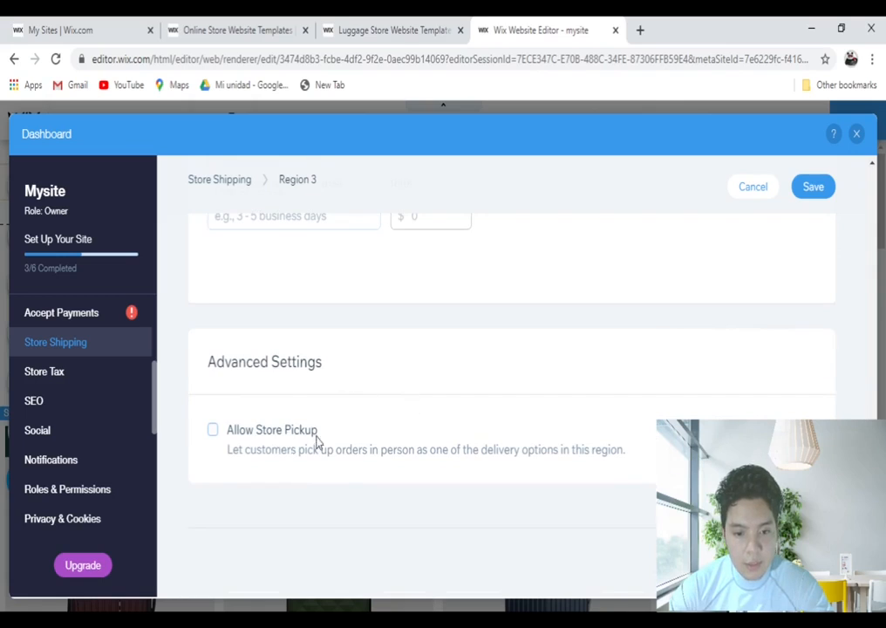
{"action": "left_click", "coordinate": [212, 431]}
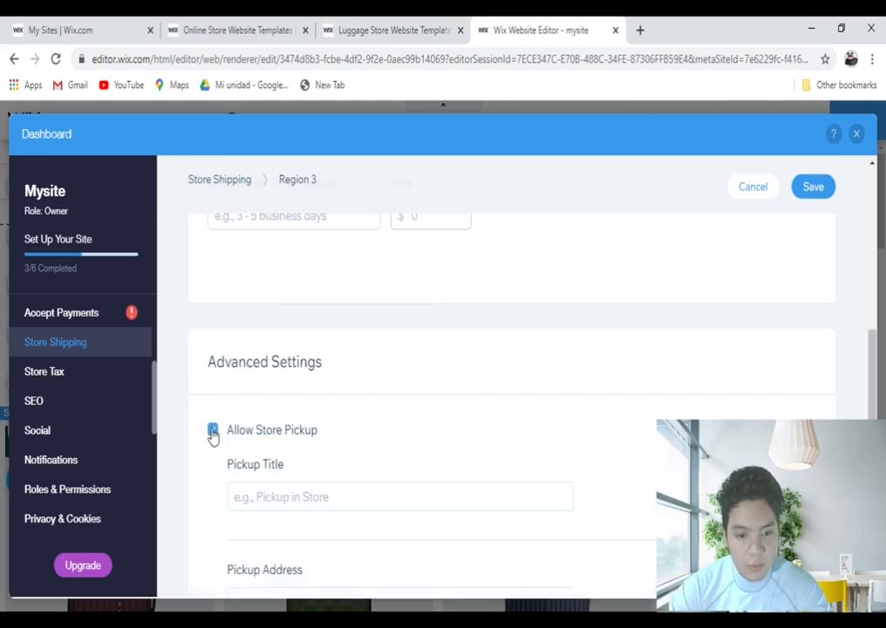
{"action": "scroll", "coordinate": [263, 434], "scroll_direction": "down", "scroll_amount": 1}
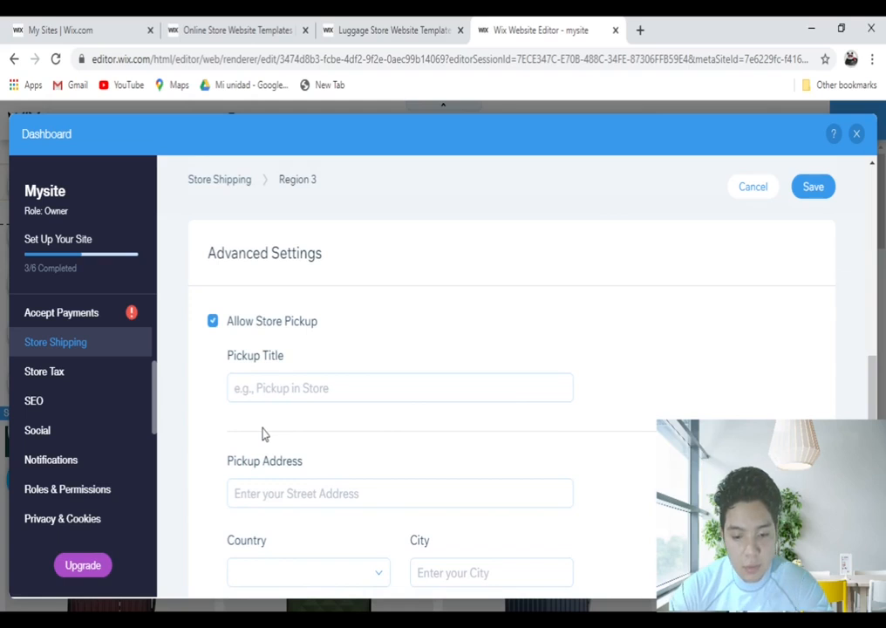
{"action": "scroll", "coordinate": [264, 433], "scroll_direction": "down", "scroll_amount": 1}
{"action": "scroll", "coordinate": [264, 434], "scroll_direction": "down", "scroll_amount": 3}
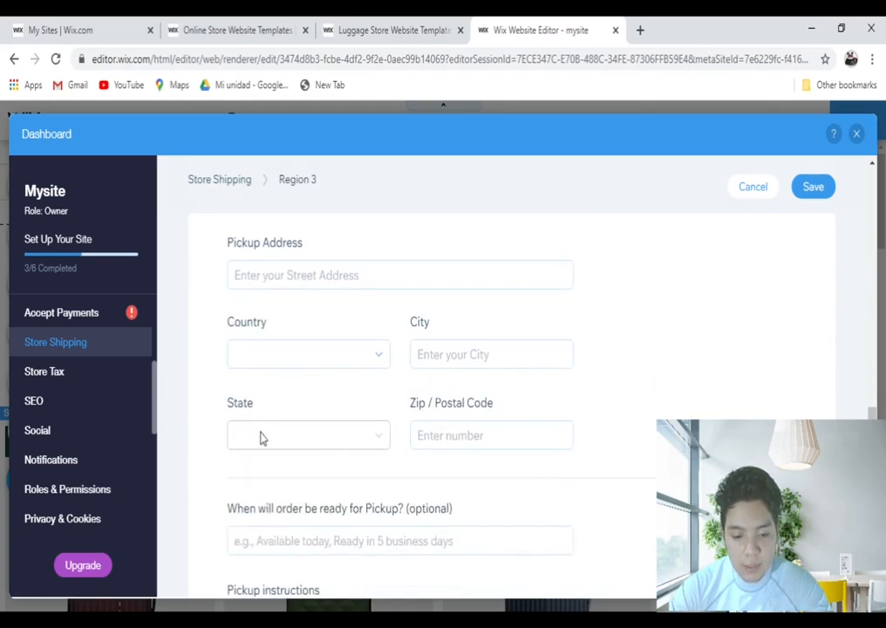
{"action": "scroll", "coordinate": [261, 433], "scroll_direction": "down", "scroll_amount": 1}
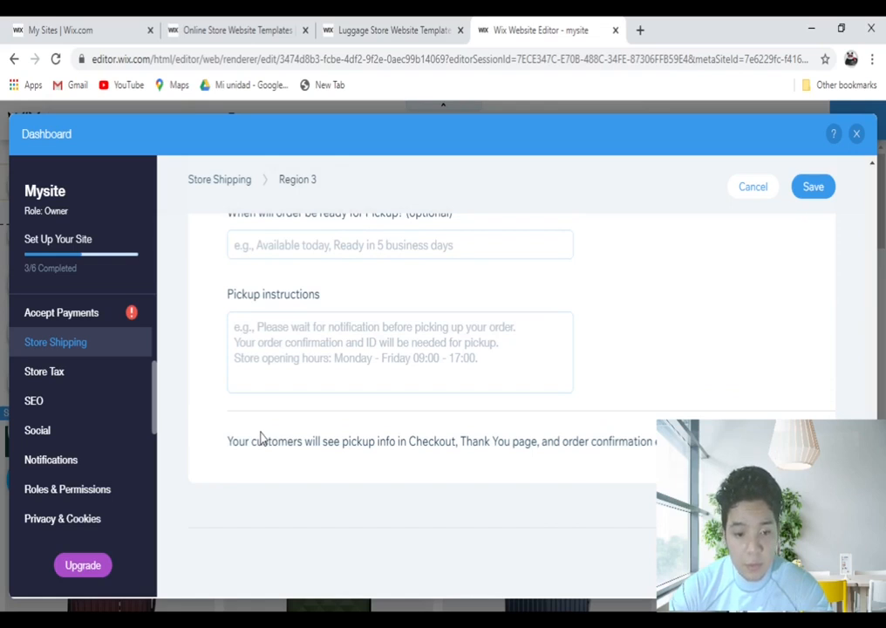
Discard the new shipping region and view the Fulfillment Services section of the store shipping settings
{"action": "scroll", "coordinate": [260, 437], "scroll_direction": "up", "scroll_amount": 3}
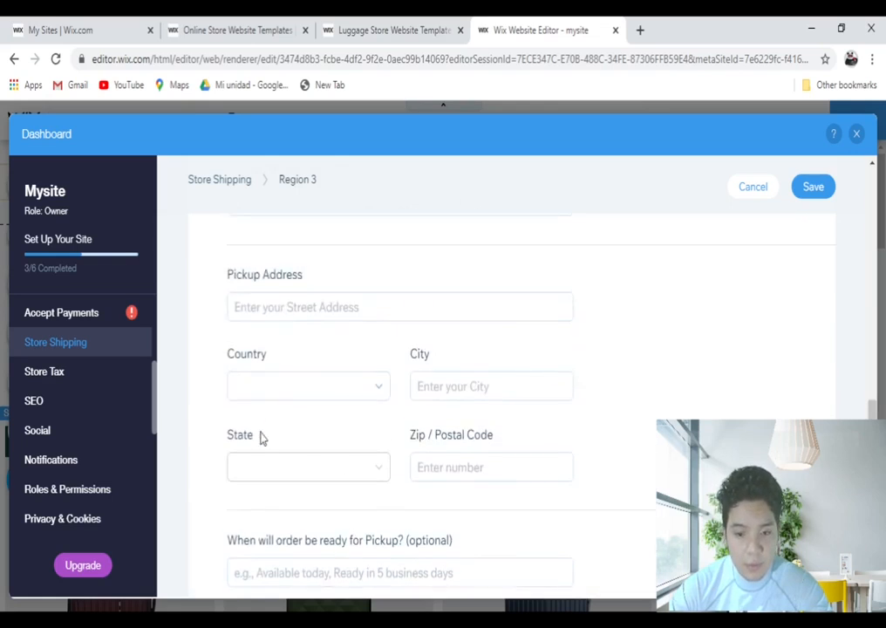
{"action": "scroll", "coordinate": [260, 437], "scroll_direction": "up", "scroll_amount": 1}
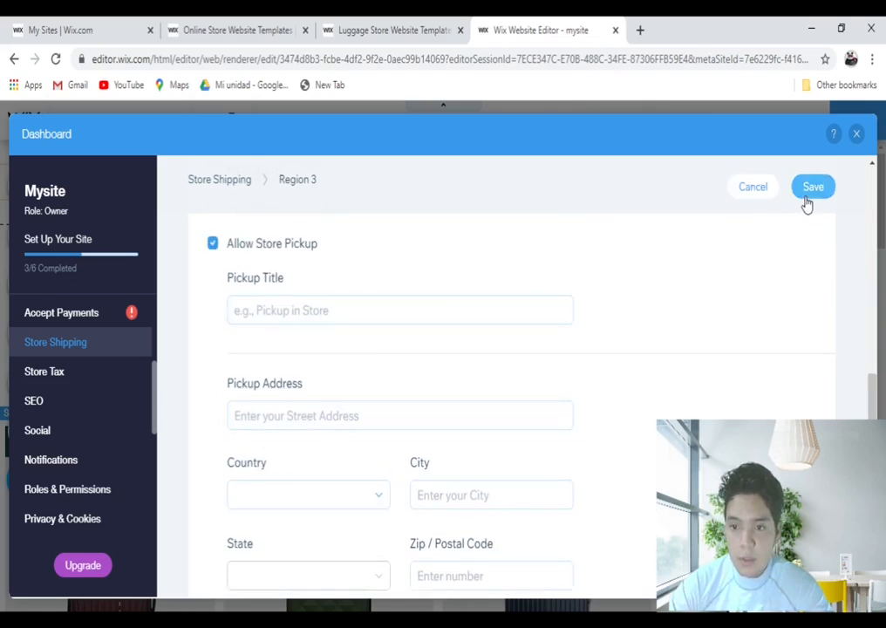
{"action": "left_click", "coordinate": [758, 198]}
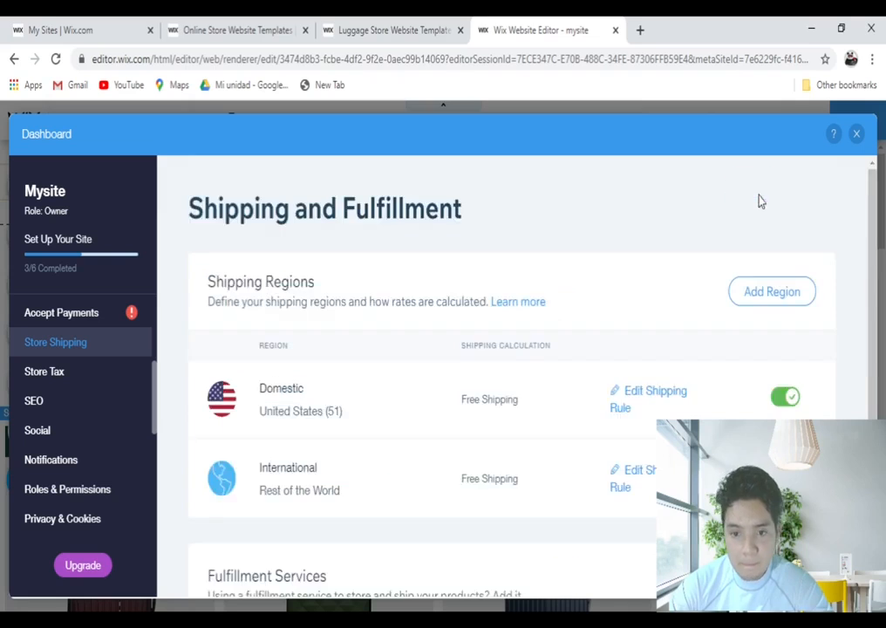
{"action": "scroll", "coordinate": [485, 438], "scroll_direction": "down", "scroll_amount": 1}
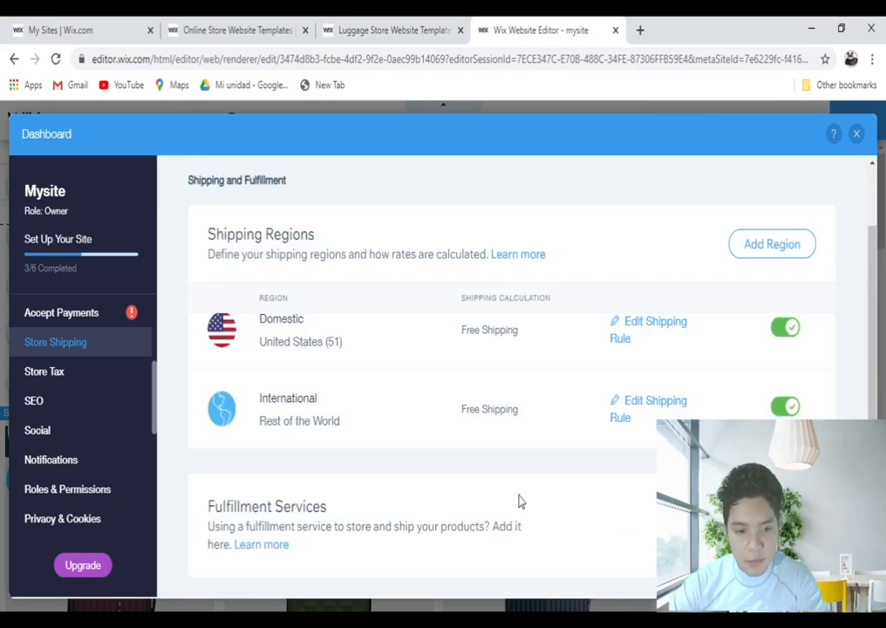
In the Store Tax settings, specify that tax is already included in the product and shipping prices
{"action": "left_click", "coordinate": [99, 376]}
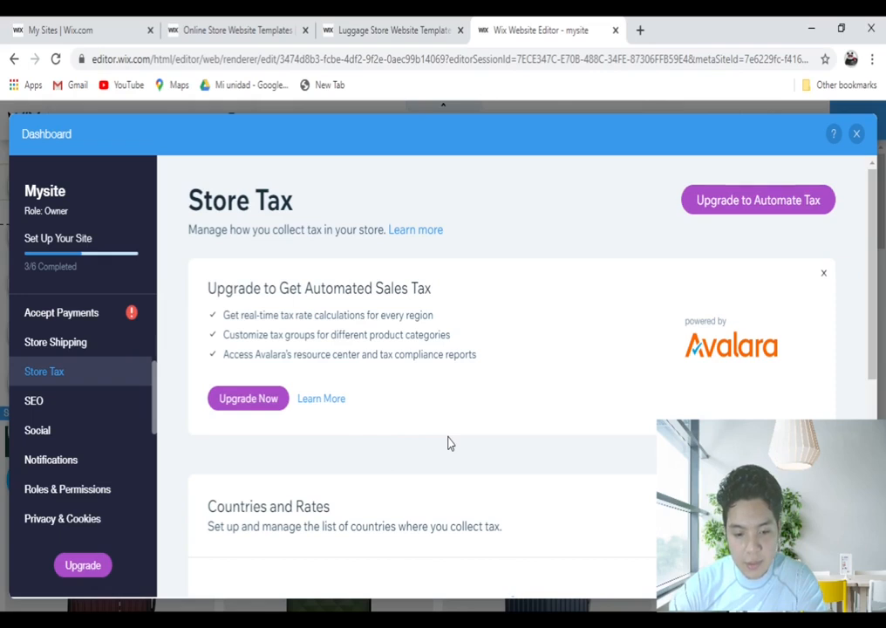
{"action": "scroll", "coordinate": [449, 441], "scroll_direction": "down", "scroll_amount": 2}
{"action": "scroll", "coordinate": [342, 462], "scroll_direction": "down", "scroll_amount": 2}
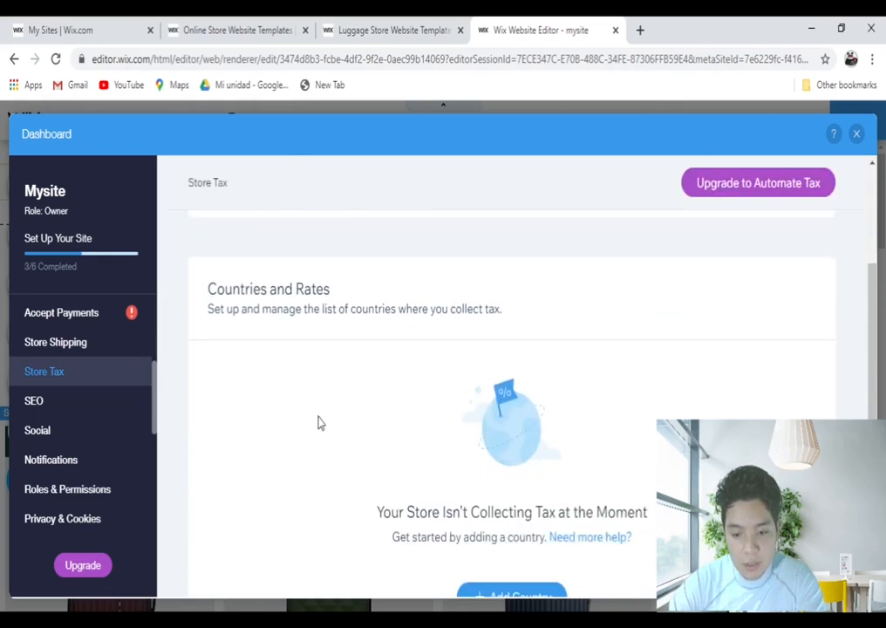
{"action": "scroll", "coordinate": [319, 422], "scroll_direction": "down", "scroll_amount": 4}
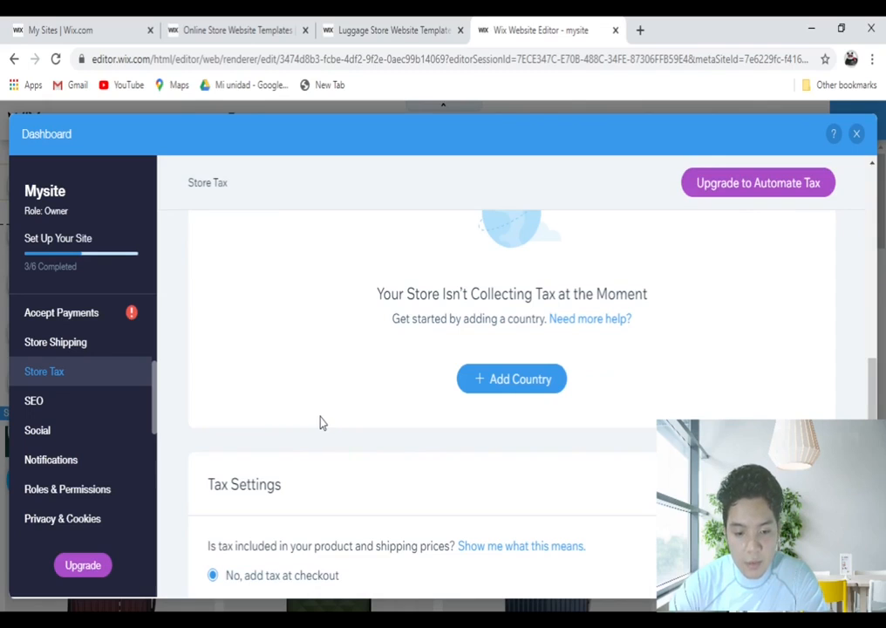
{"action": "scroll", "coordinate": [320, 420], "scroll_direction": "down", "scroll_amount": 1}
{"action": "scroll", "coordinate": [322, 419], "scroll_direction": "up", "scroll_amount": 1}
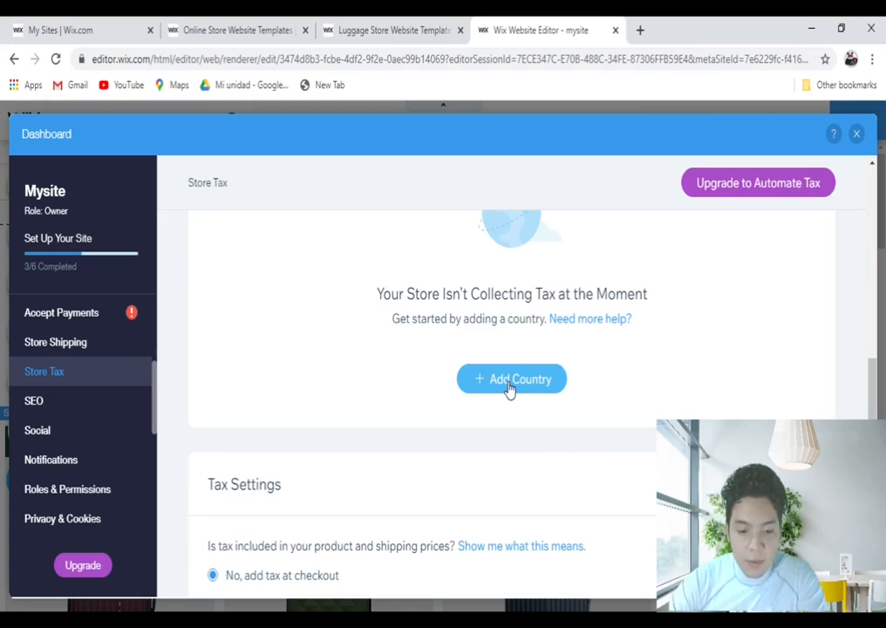
{"action": "scroll", "coordinate": [463, 419], "scroll_direction": "down", "scroll_amount": 1}
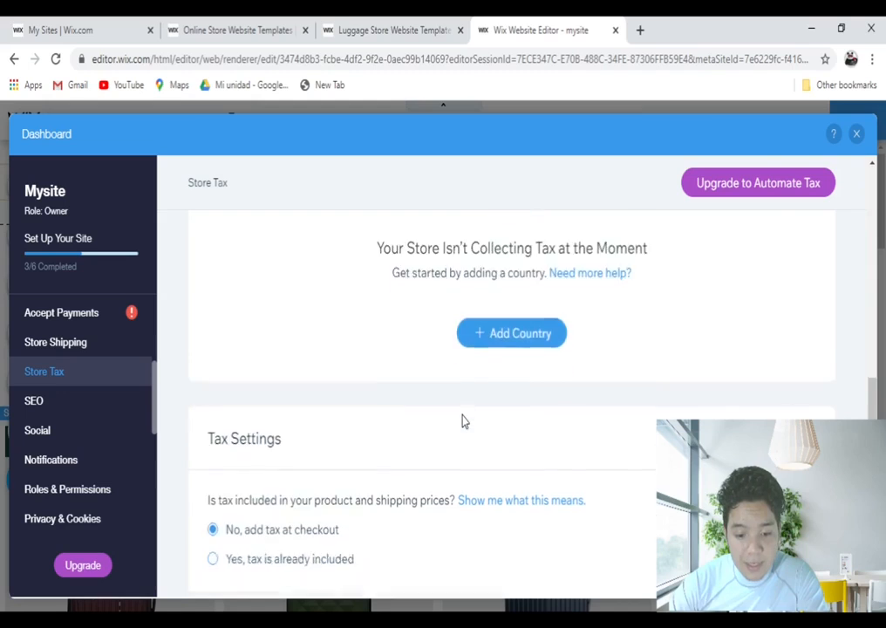
{"action": "scroll", "coordinate": [349, 467], "scroll_direction": "down", "scroll_amount": 1}
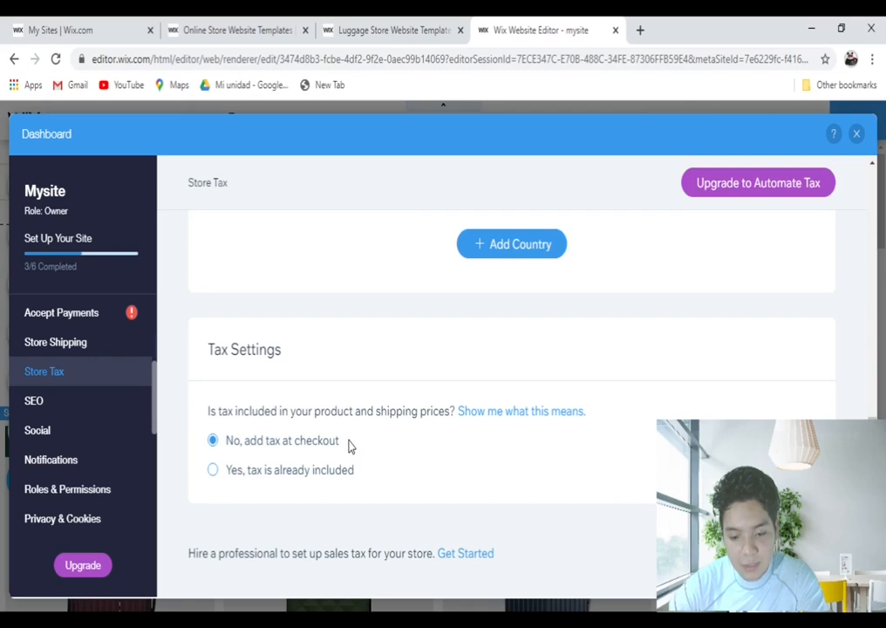
{"action": "left_click", "coordinate": [214, 471]}
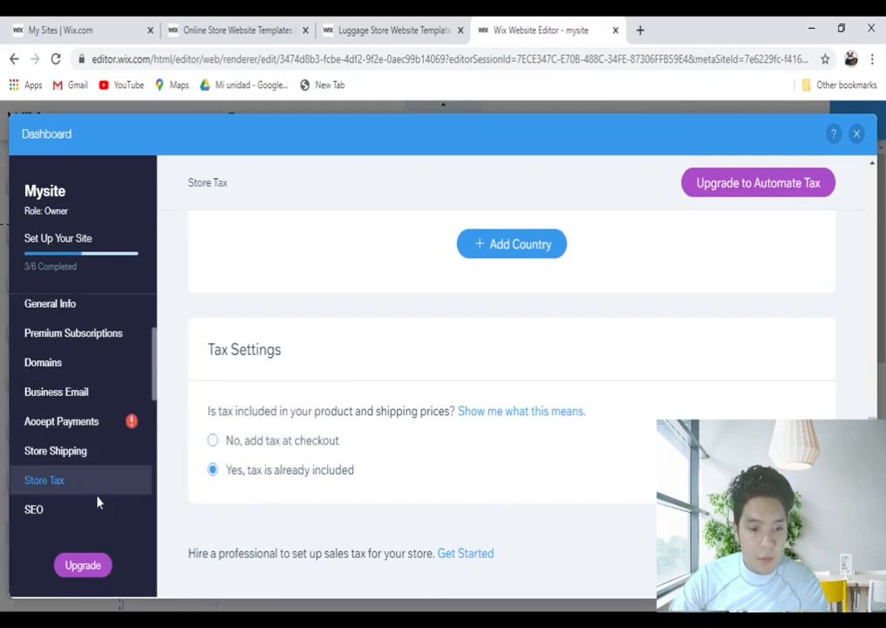
Open the advanced Store Settings and have invoices created automatically for every new order paid online
{"action": "scroll", "coordinate": [83, 449], "scroll_direction": "down", "scroll_amount": 10}
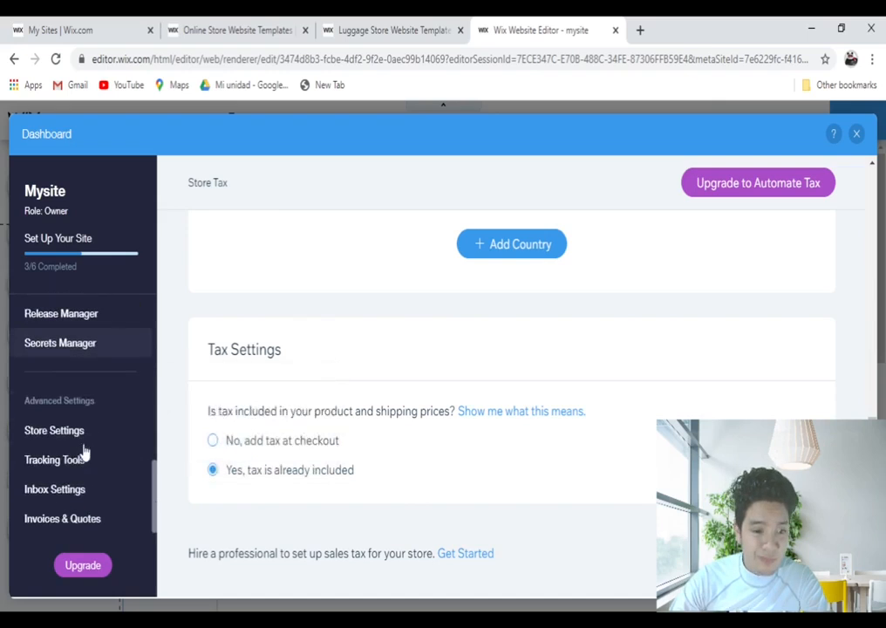
{"action": "left_click", "coordinate": [90, 439]}
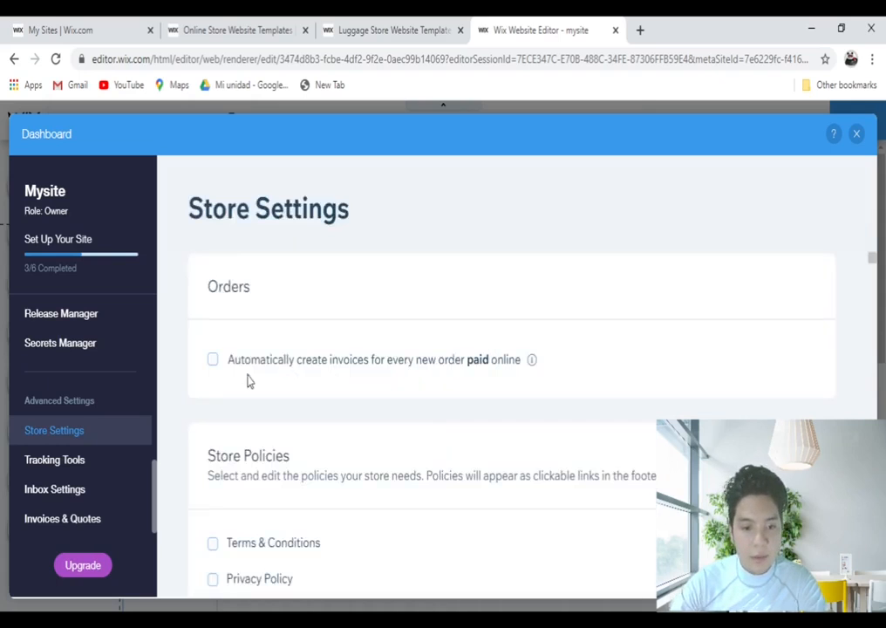
{"action": "left_click", "coordinate": [213, 361]}
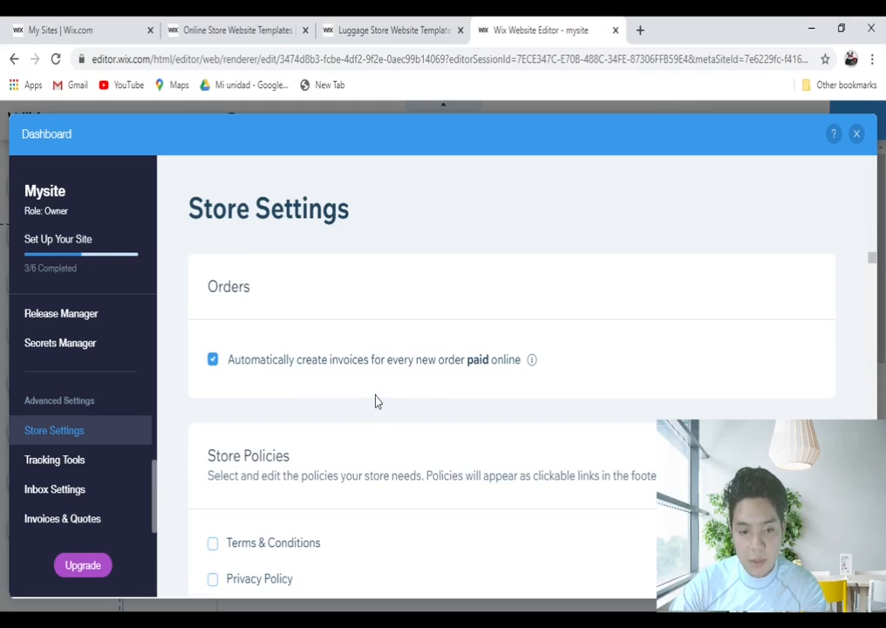
Enable the Terms & Conditions, Privacy Policy, Return Policy and Contact Us store policies, leaving their texts as they are
{"action": "scroll", "coordinate": [288, 370], "scroll_direction": "down", "scroll_amount": 1}
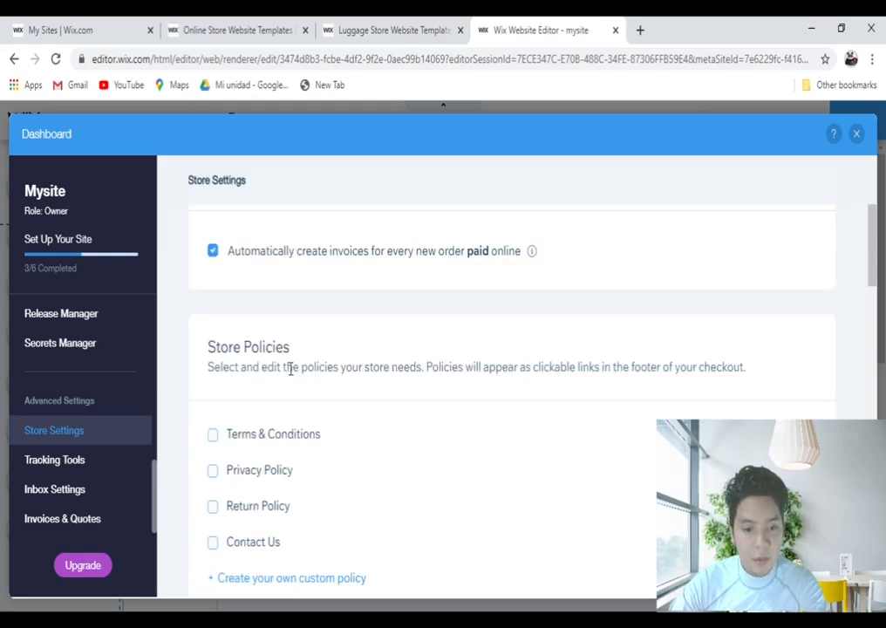
{"action": "scroll", "coordinate": [290, 370], "scroll_direction": "down", "scroll_amount": 1}
{"action": "left_click", "coordinate": [213, 328]}
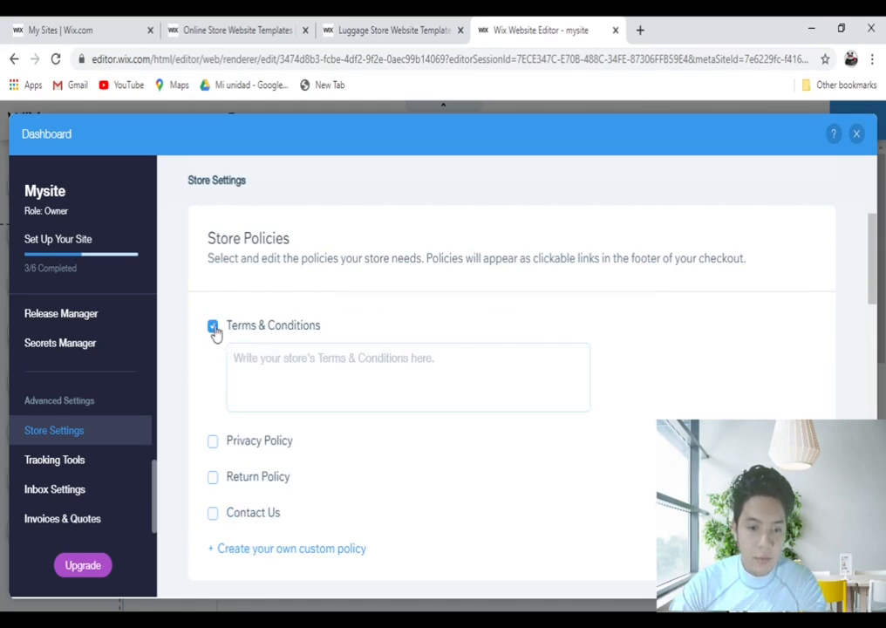
{"action": "left_click", "coordinate": [273, 371]}
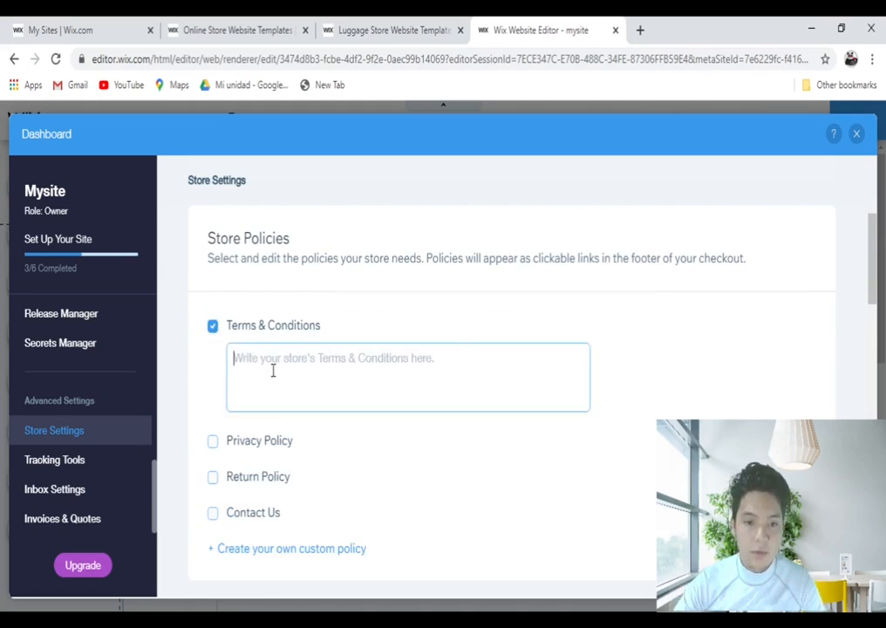
{"action": "left_click", "coordinate": [213, 443]}
{"action": "scroll", "coordinate": [218, 454], "scroll_direction": "down", "scroll_amount": 1}
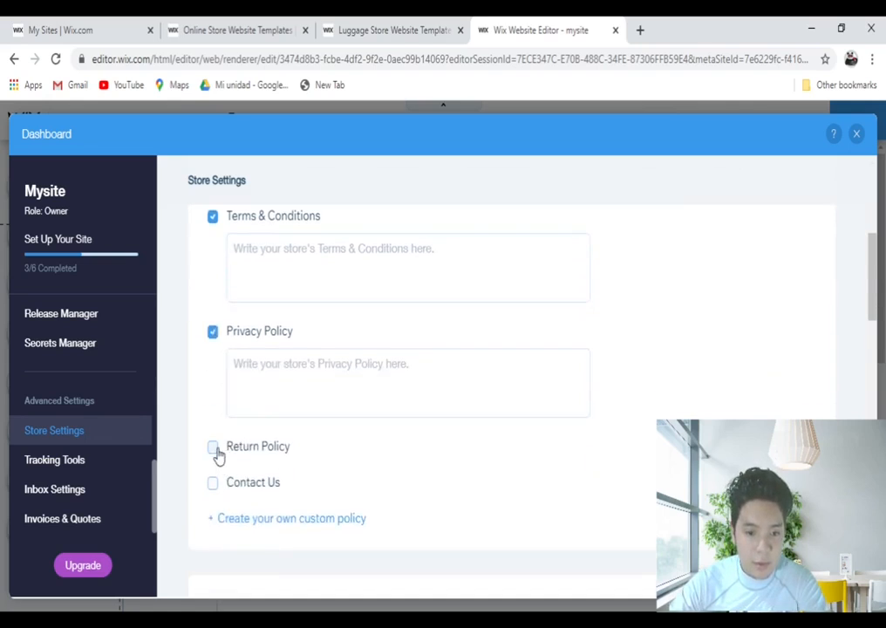
{"action": "left_click", "coordinate": [213, 449]}
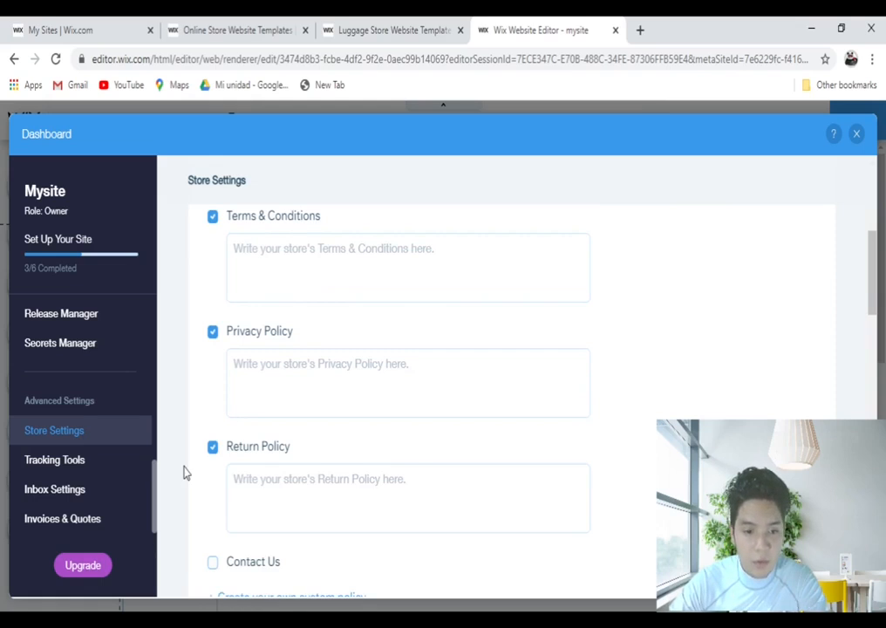
{"action": "scroll", "coordinate": [201, 464], "scroll_direction": "down", "scroll_amount": 1}
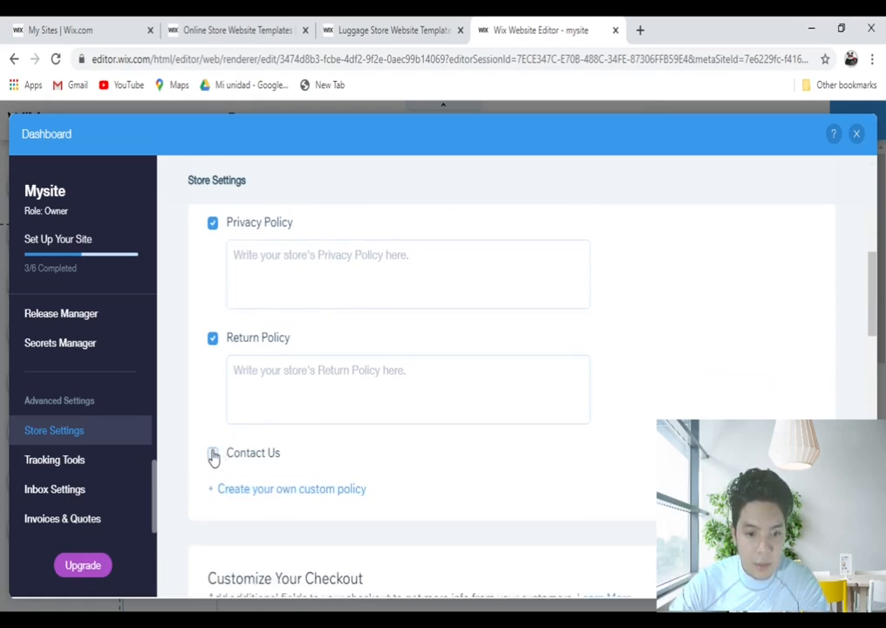
{"action": "left_click", "coordinate": [214, 454]}
Turn on the Company Name and Additional Info fields for the checkout, without entering a field title
{"action": "scroll", "coordinate": [283, 402], "scroll_direction": "down", "scroll_amount": 3}
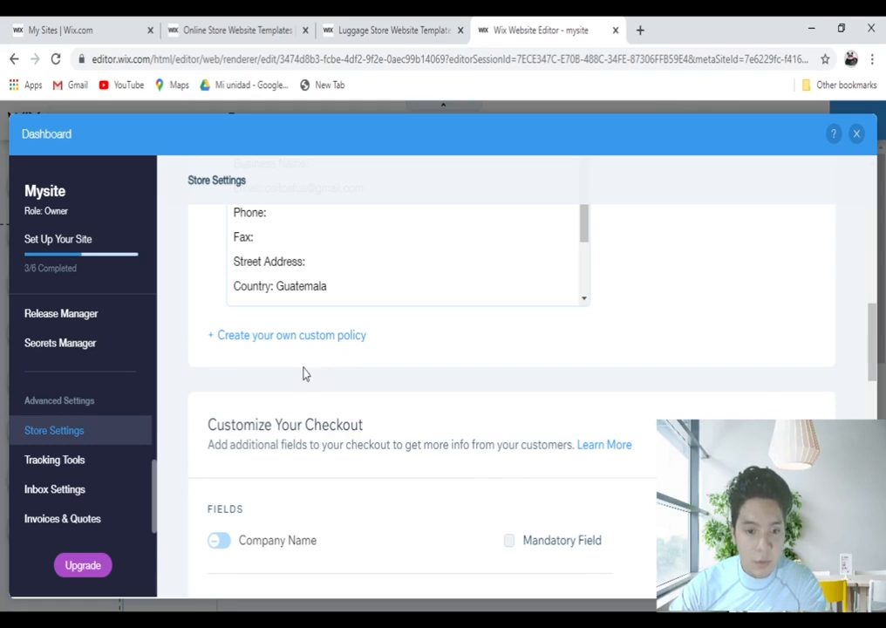
{"action": "scroll", "coordinate": [203, 340], "scroll_direction": "down", "scroll_amount": 1}
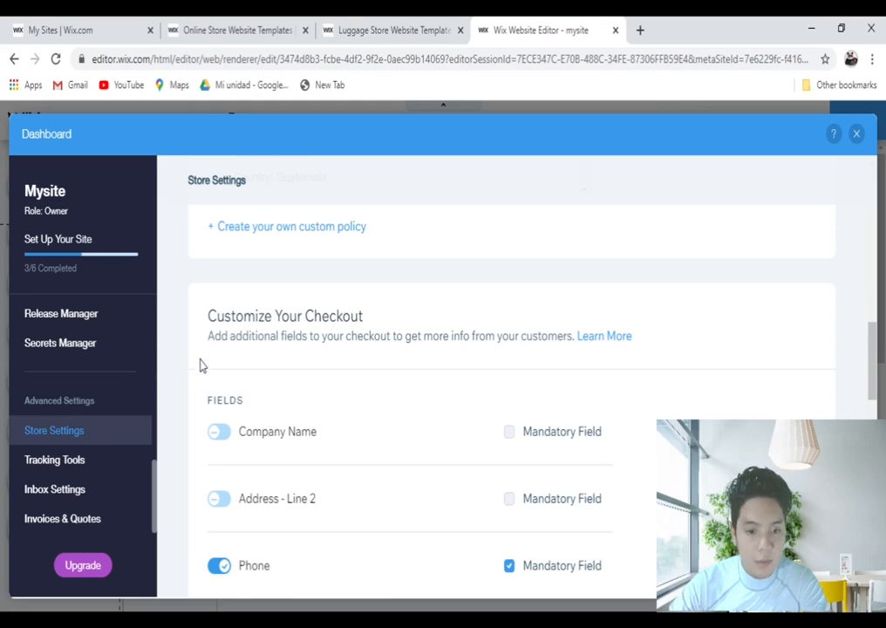
{"action": "scroll", "coordinate": [196, 365], "scroll_direction": "down", "scroll_amount": 1}
{"action": "scroll", "coordinate": [188, 364], "scroll_direction": "up", "scroll_amount": 1}
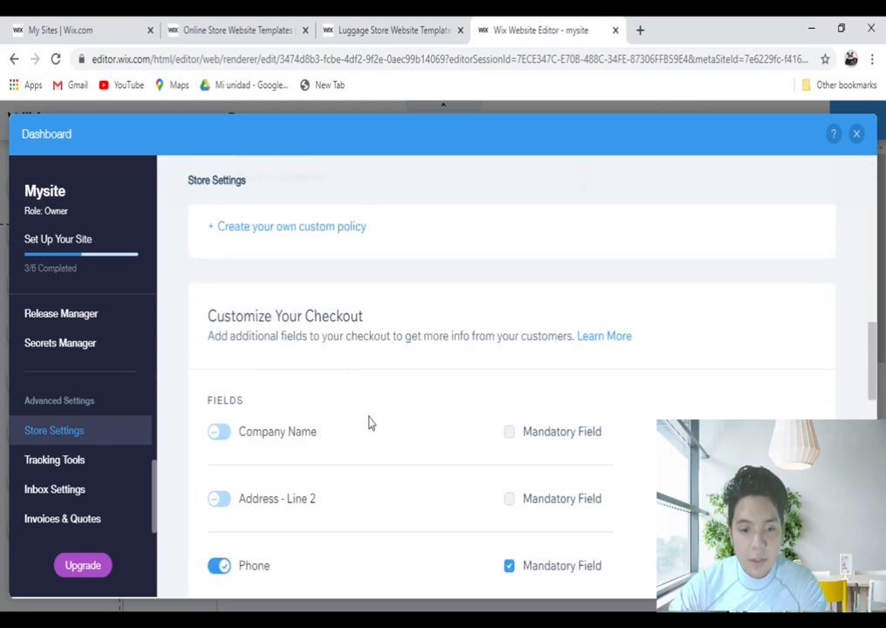
{"action": "left_click", "coordinate": [222, 441]}
{"action": "scroll", "coordinate": [226, 467], "scroll_direction": "down", "scroll_amount": 2}
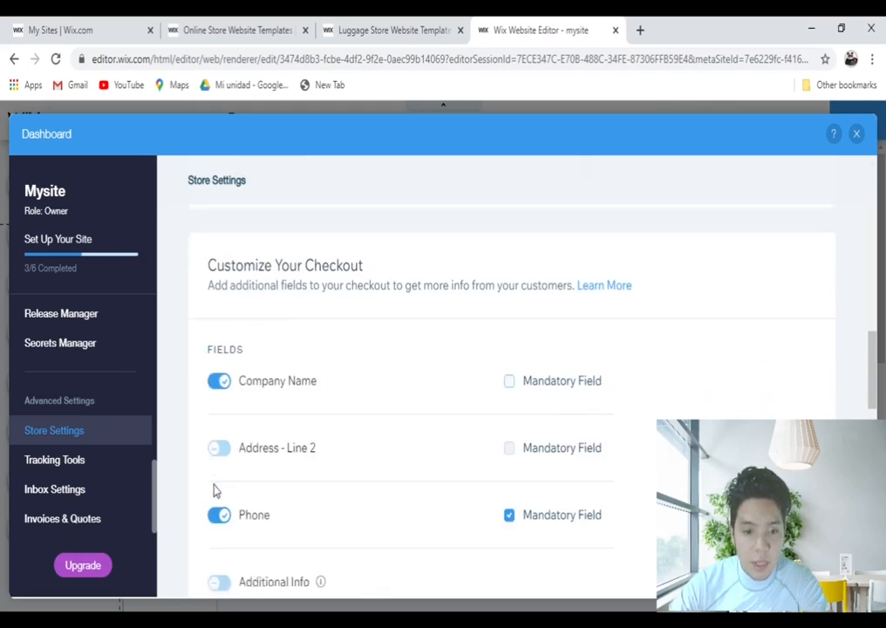
{"action": "left_click", "coordinate": [218, 392]}
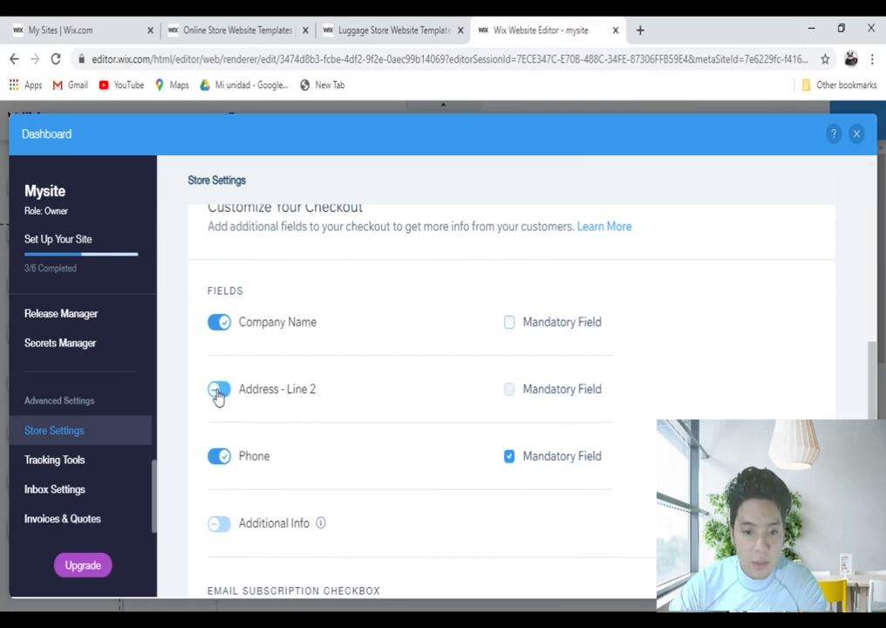
{"action": "scroll", "coordinate": [222, 427], "scroll_direction": "down", "scroll_amount": 2}
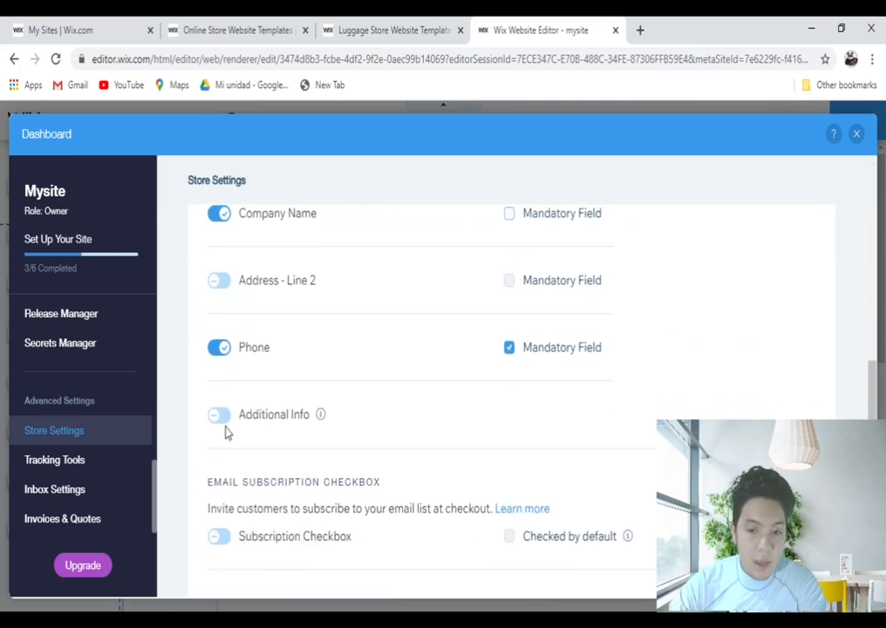
{"action": "left_click", "coordinate": [220, 417]}
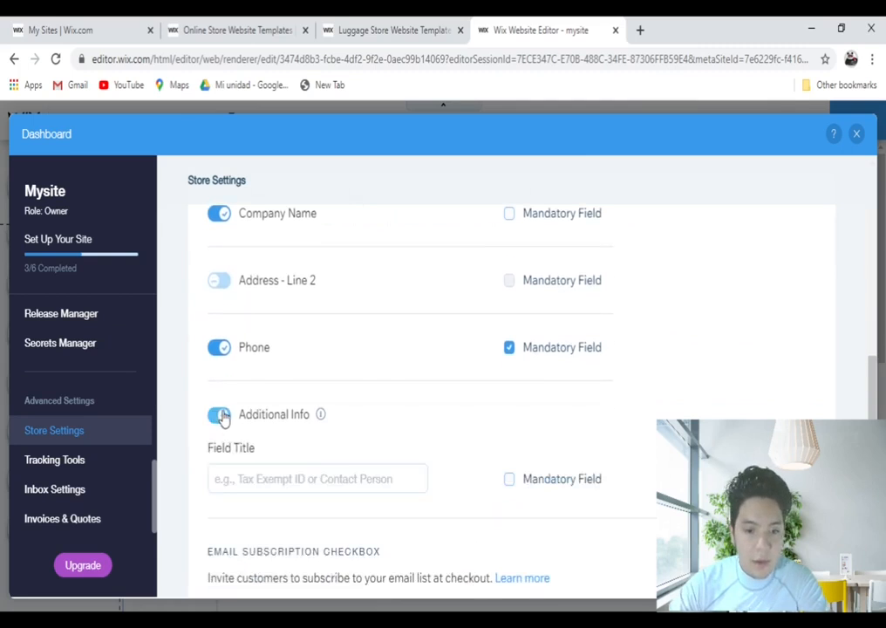
{"action": "left_click", "coordinate": [269, 481]}
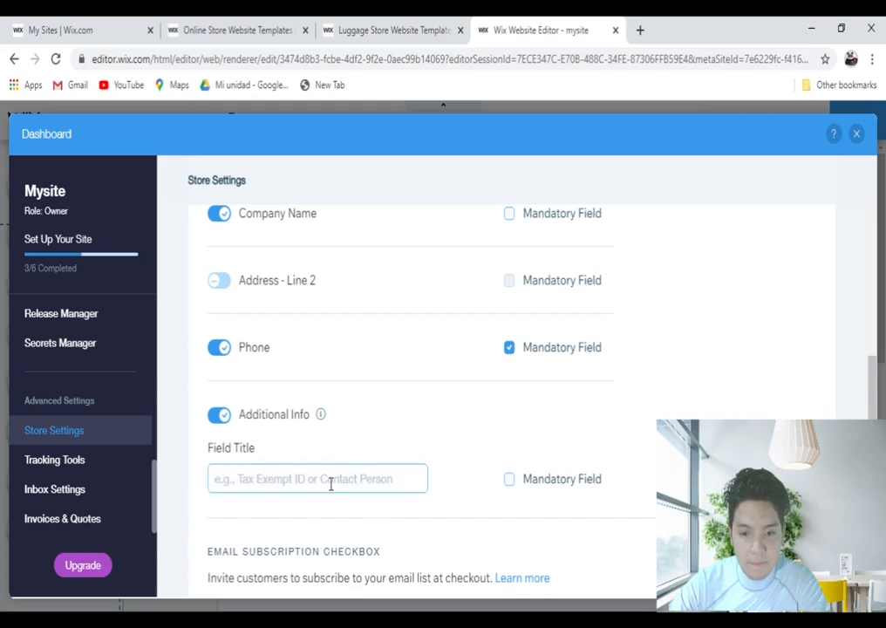
Turn on the email Subscription Checkbox for the checkout
{"action": "scroll", "coordinate": [332, 485], "scroll_direction": "down", "scroll_amount": 3}
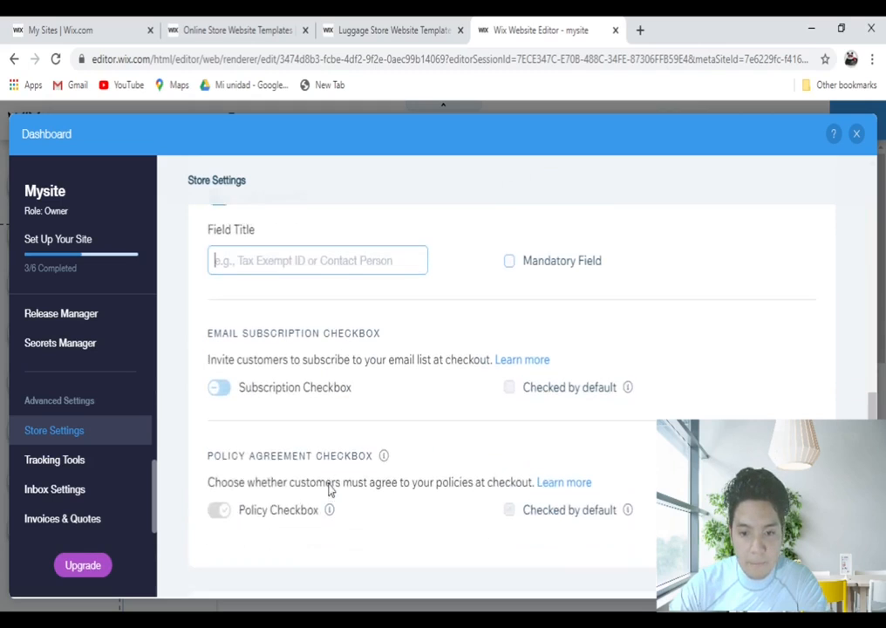
{"action": "left_click", "coordinate": [228, 394]}
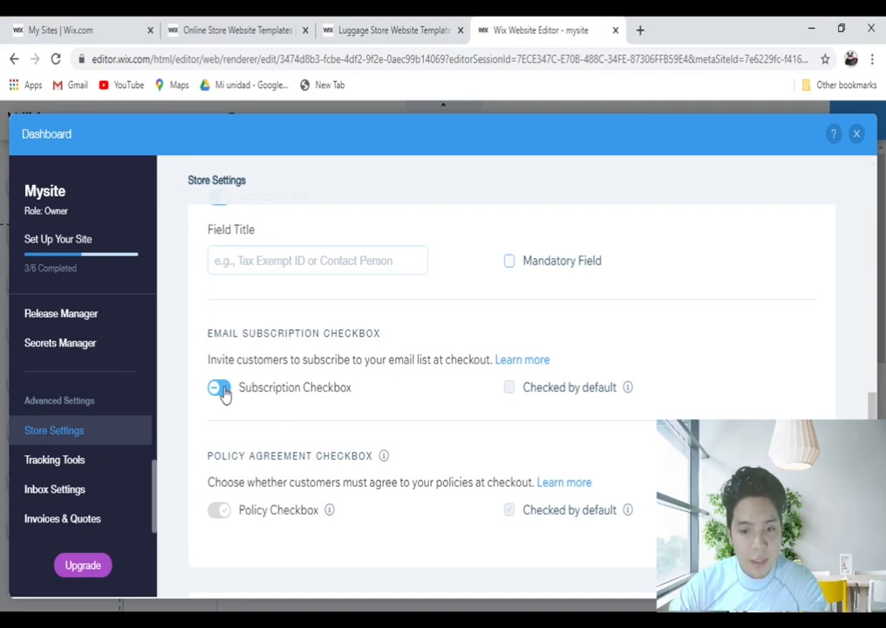
{"action": "left_click", "coordinate": [223, 392]}
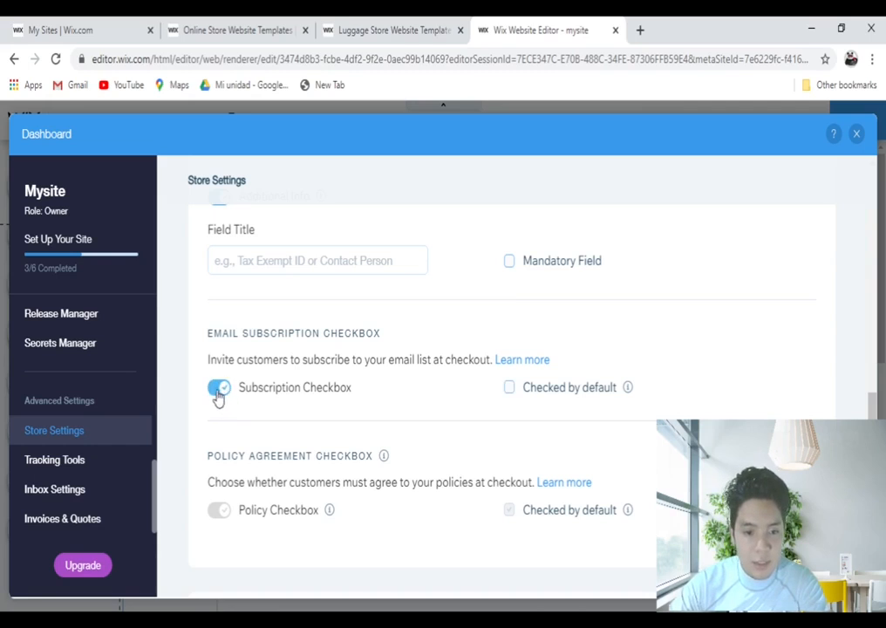
Turn off automatic sending of the order confirmation email in the Order Email Notifications
{"action": "scroll", "coordinate": [257, 420], "scroll_direction": "down", "scroll_amount": 2}
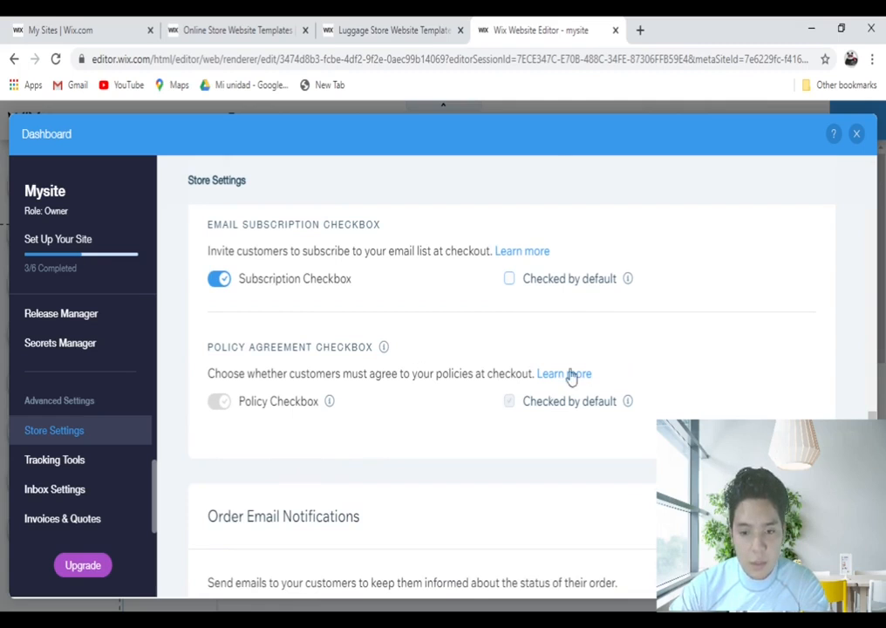
{"action": "scroll", "coordinate": [407, 432], "scroll_direction": "down", "scroll_amount": 3}
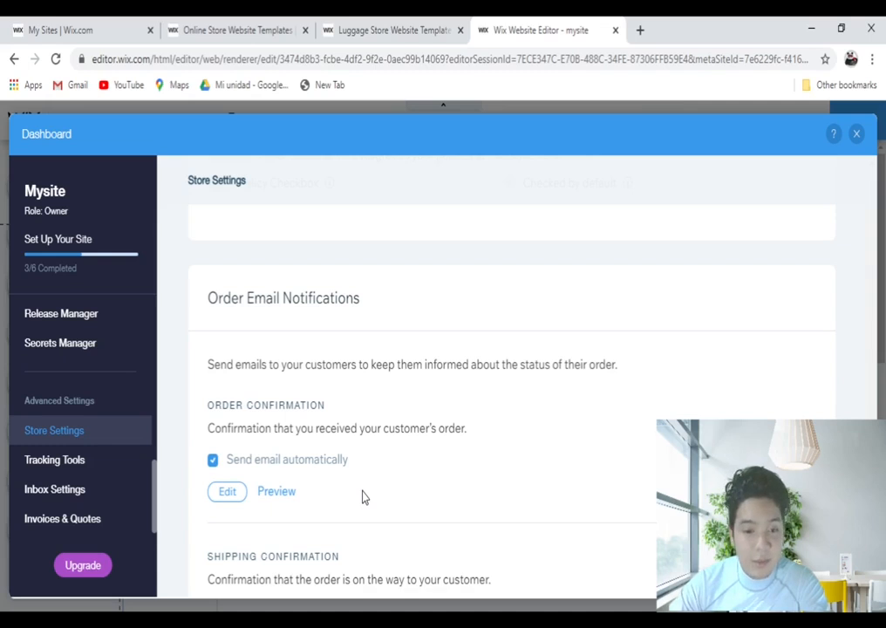
{"action": "scroll", "coordinate": [359, 490], "scroll_direction": "down", "scroll_amount": 1}
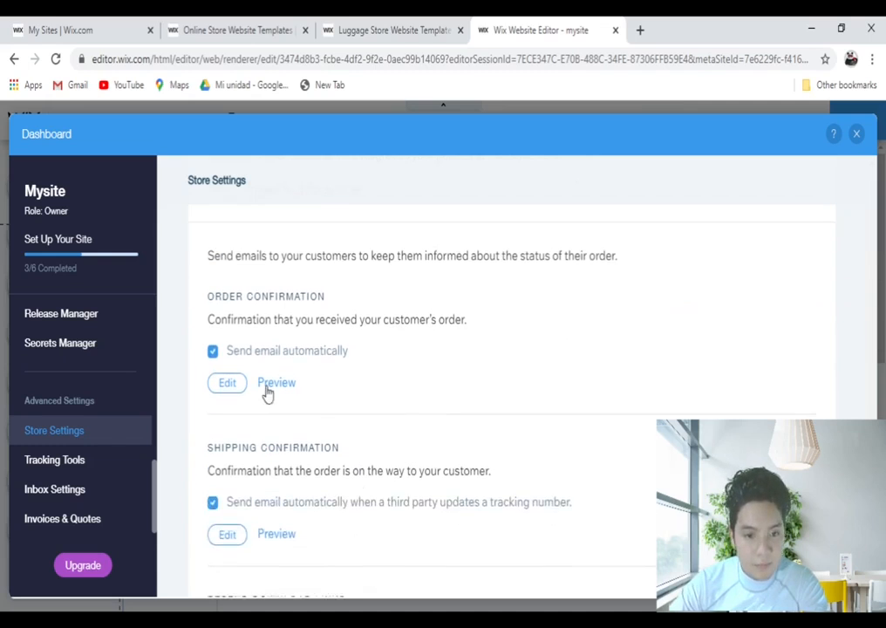
{"action": "left_click", "coordinate": [213, 354]}
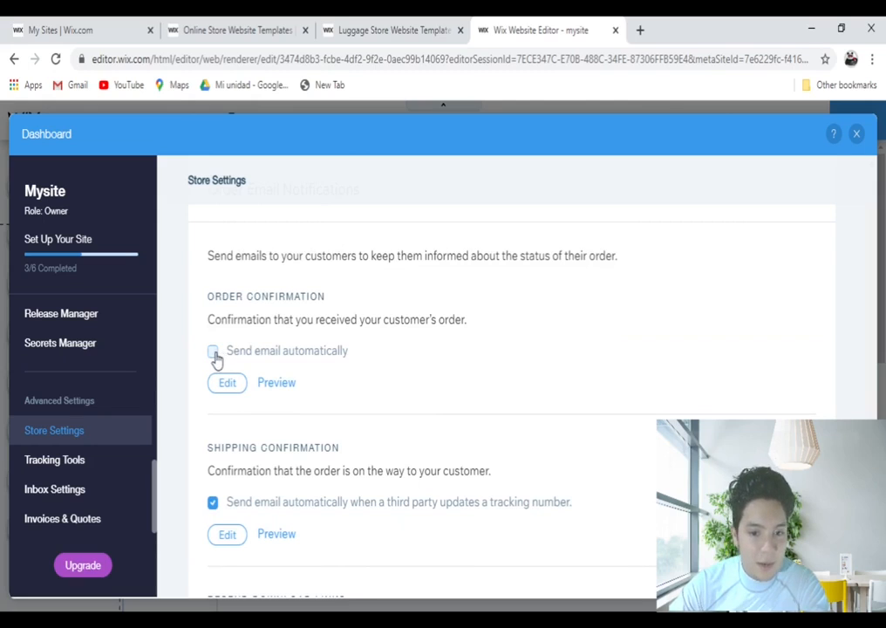
Turn automatic sending of the order confirmation email back on and look through the preview of that email
{"action": "left_click", "coordinate": [213, 353]}
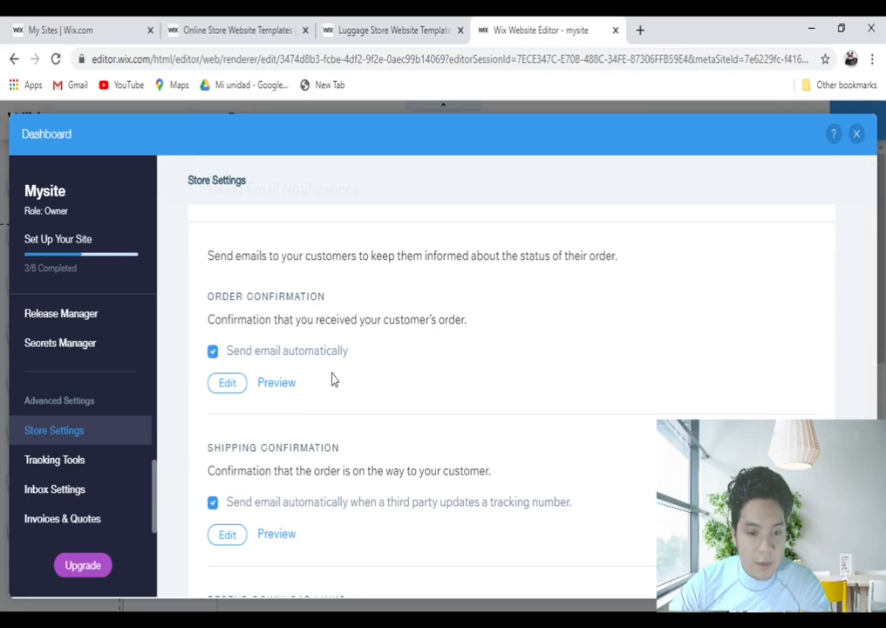
{"action": "left_click", "coordinate": [275, 385]}
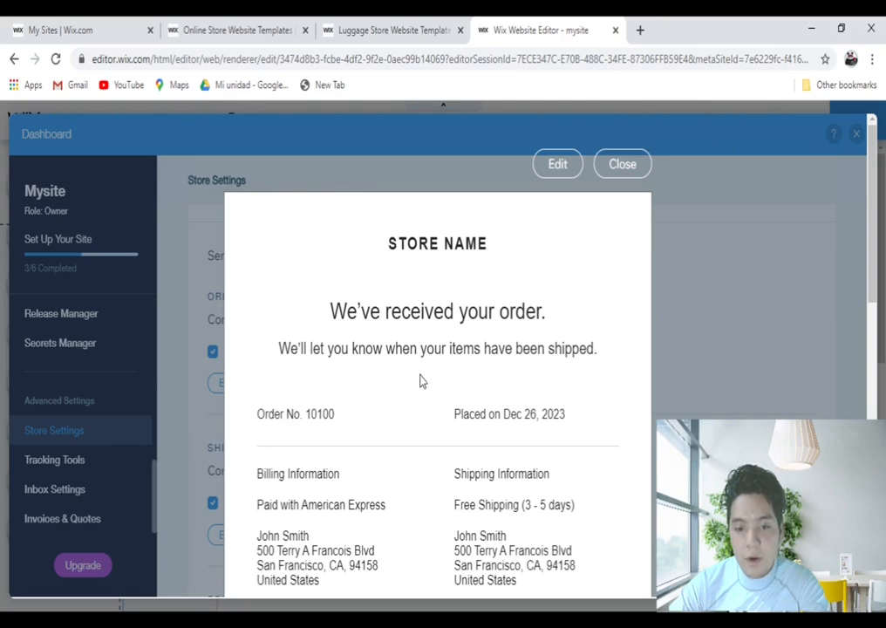
{"action": "scroll", "coordinate": [420, 381], "scroll_direction": "down", "scroll_amount": 1}
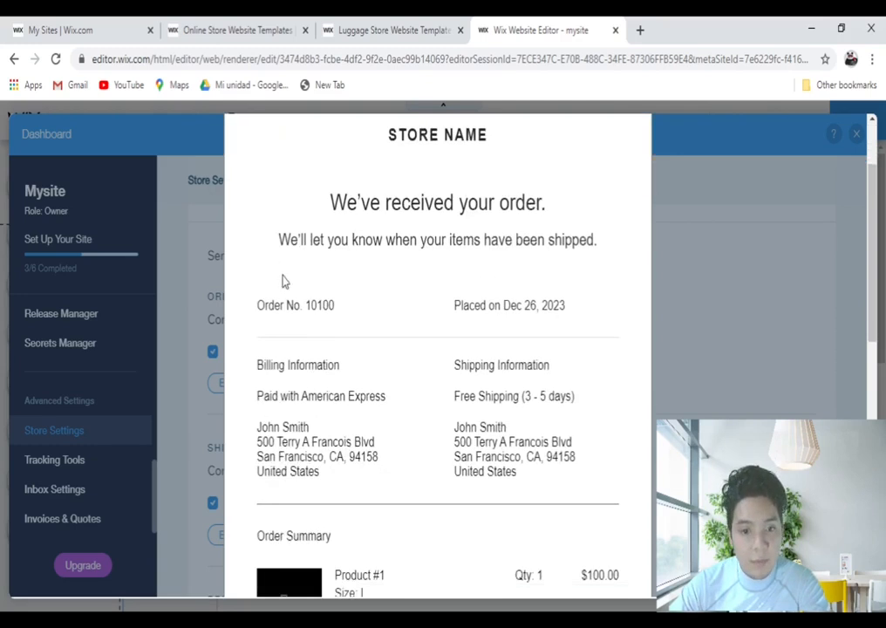
{"action": "scroll", "coordinate": [465, 418], "scroll_direction": "down", "scroll_amount": 1}
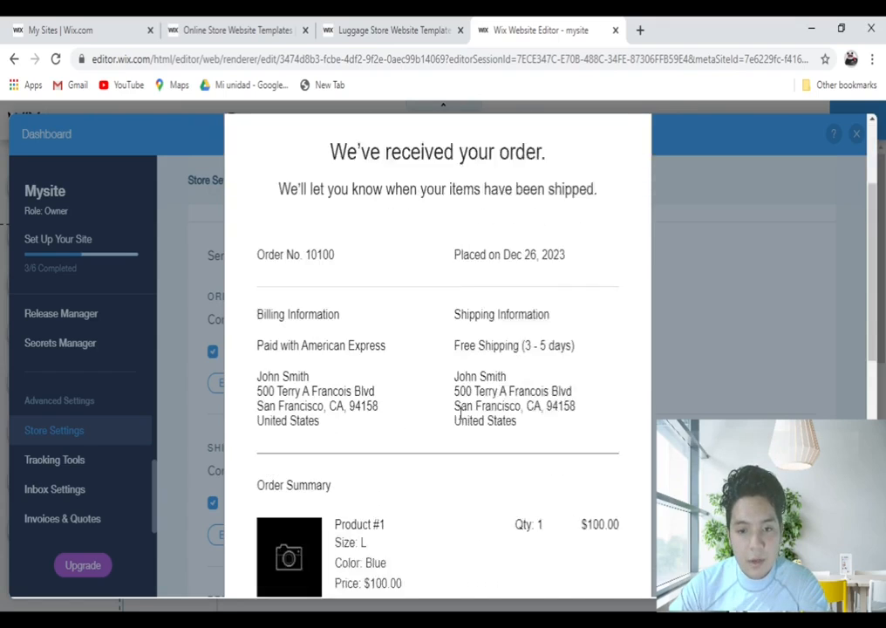
{"action": "scroll", "coordinate": [453, 420], "scroll_direction": "down", "scroll_amount": 1}
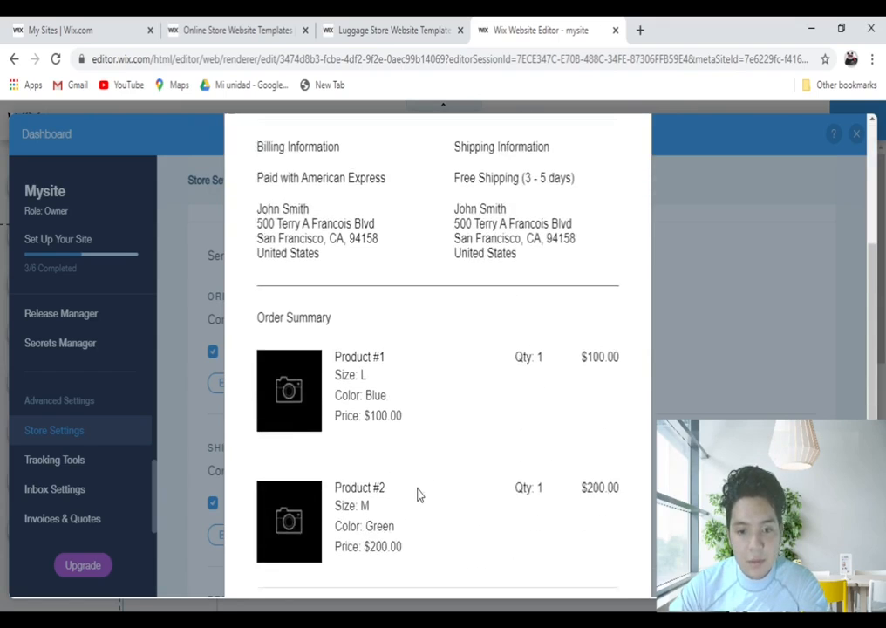
{"action": "scroll", "coordinate": [435, 487], "scroll_direction": "down", "scroll_amount": 1}
{"action": "scroll", "coordinate": [451, 480], "scroll_direction": "up", "scroll_amount": 4}
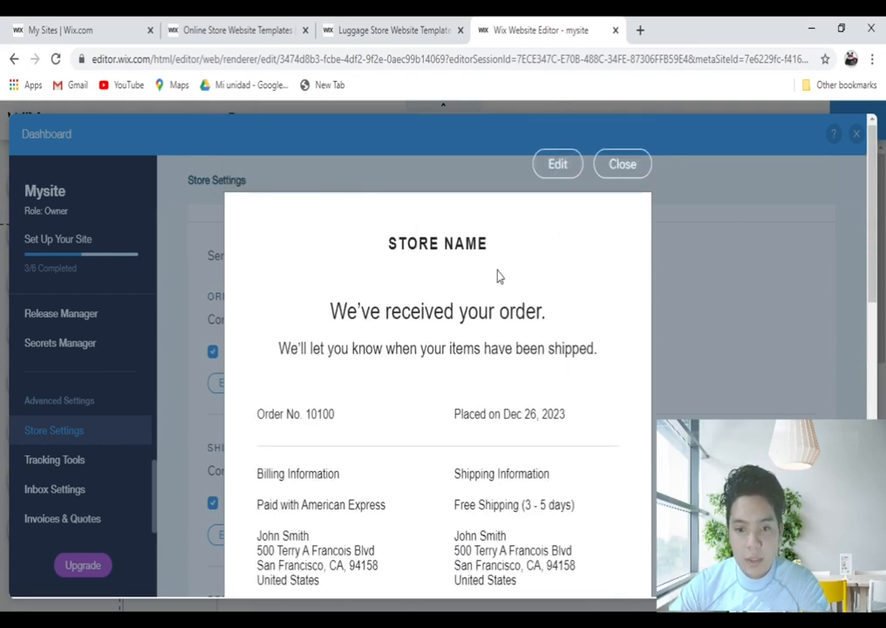
{"action": "left_click", "coordinate": [615, 170]}
Preview the Resend Download Links email for digital products and close the preview
{"action": "scroll", "coordinate": [336, 422], "scroll_direction": "down", "scroll_amount": 3}
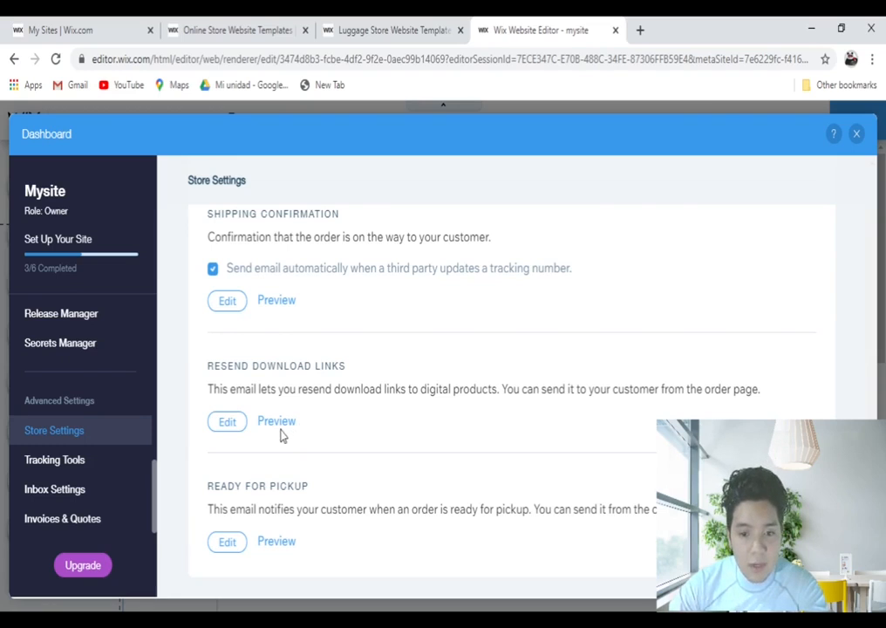
{"action": "left_click", "coordinate": [276, 422]}
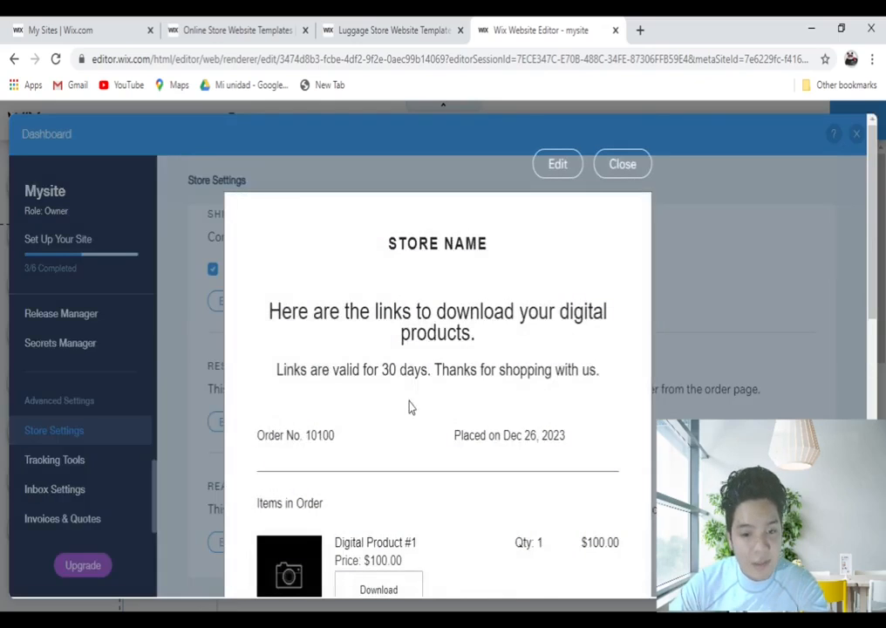
{"action": "scroll", "coordinate": [410, 406], "scroll_direction": "down", "scroll_amount": 2}
{"action": "scroll", "coordinate": [427, 415], "scroll_direction": "up", "scroll_amount": 2}
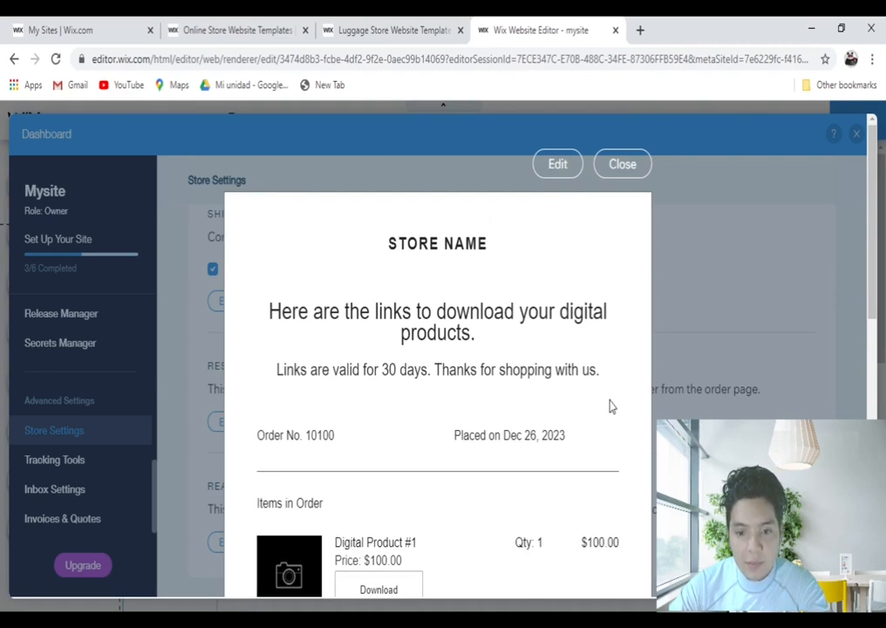
{"action": "left_click", "coordinate": [623, 166]}
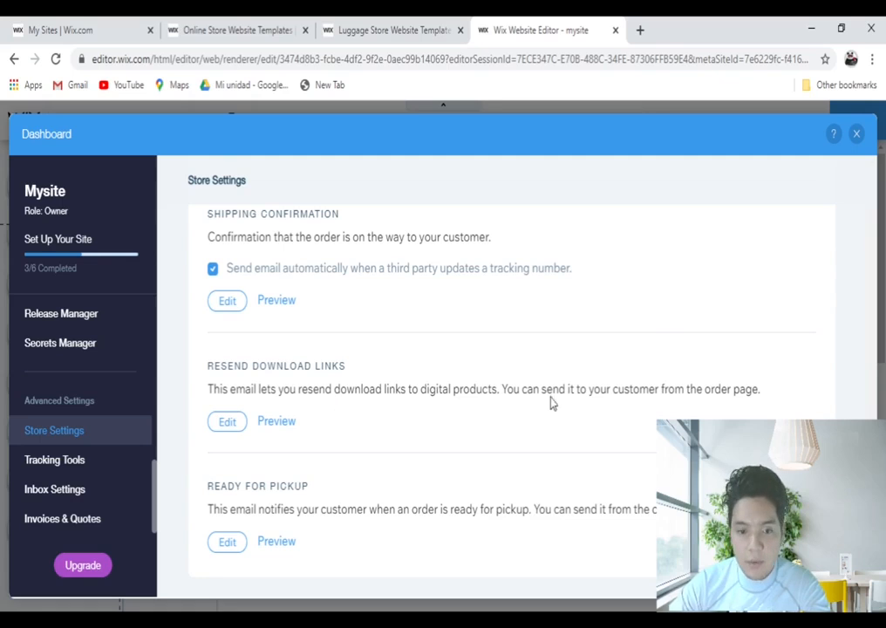
Leave the store dashboard and Store Manager and switch the editor to the Product Page
{"action": "left_click", "coordinate": [857, 135]}
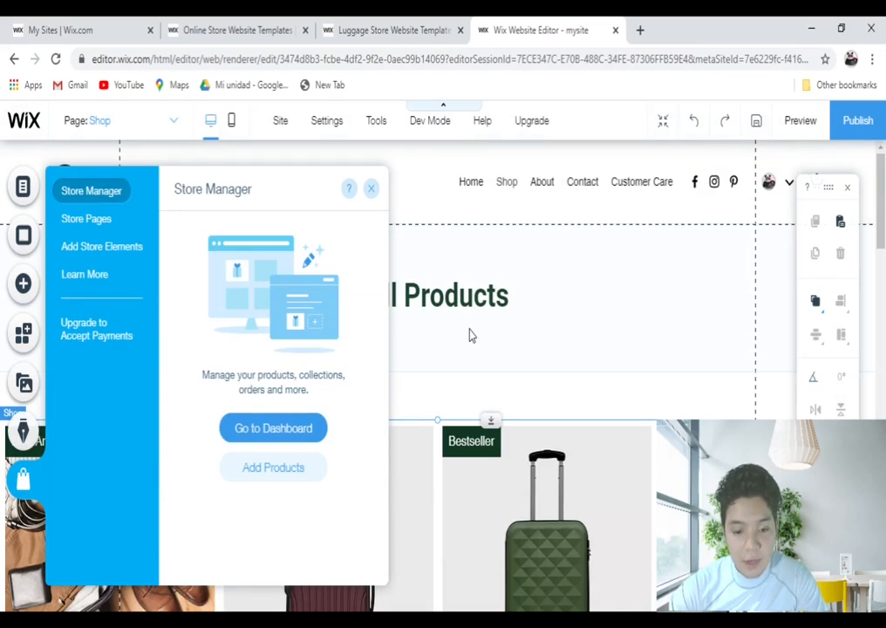
{"action": "left_click", "coordinate": [369, 192]}
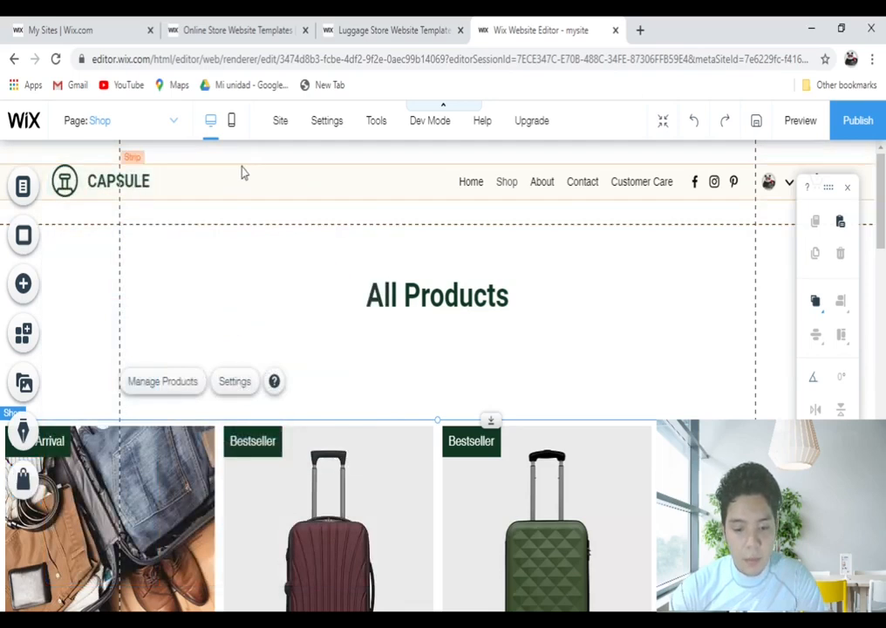
{"action": "left_click", "coordinate": [174, 122]}
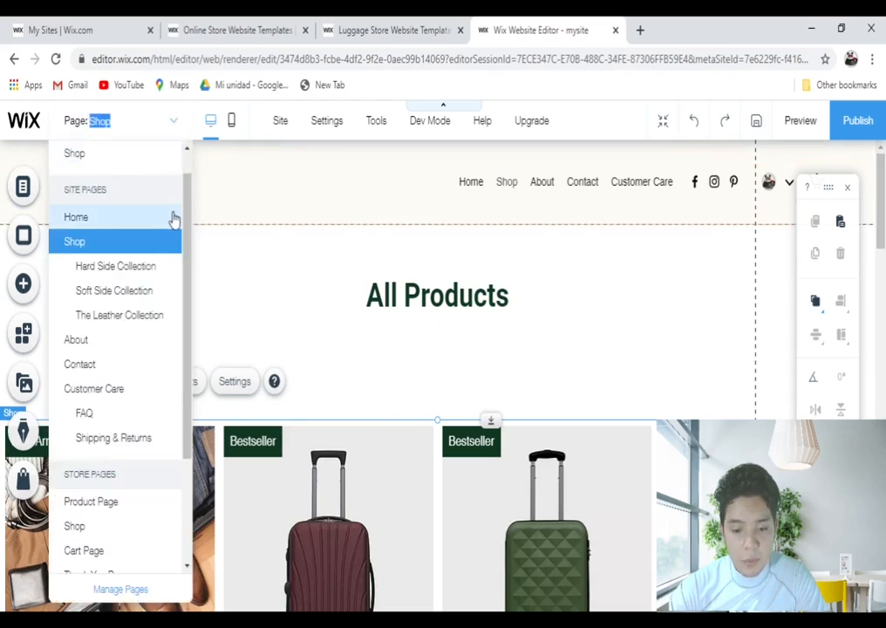
{"action": "left_click", "coordinate": [91, 502]}
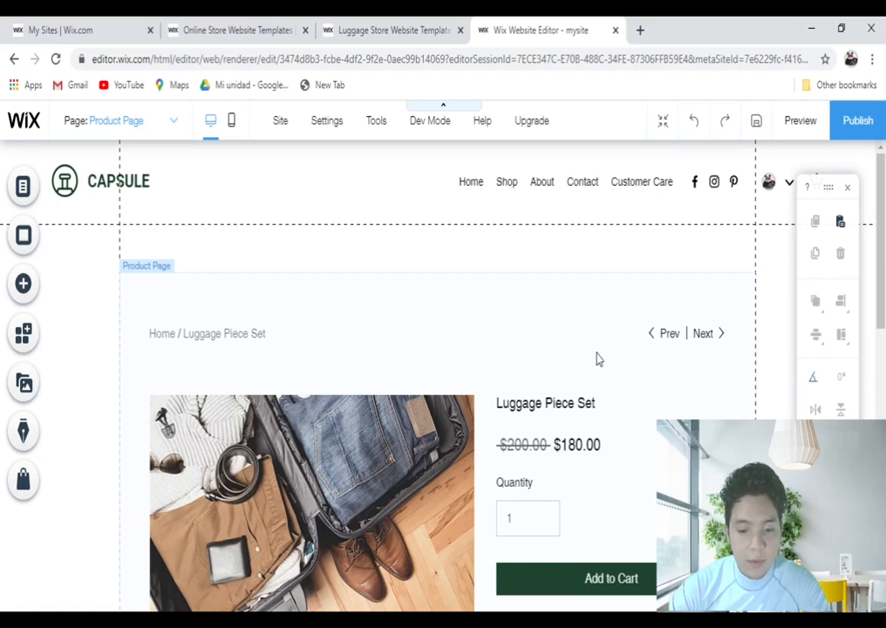
{"action": "scroll", "coordinate": [599, 360], "scroll_direction": "down", "scroll_amount": 3}
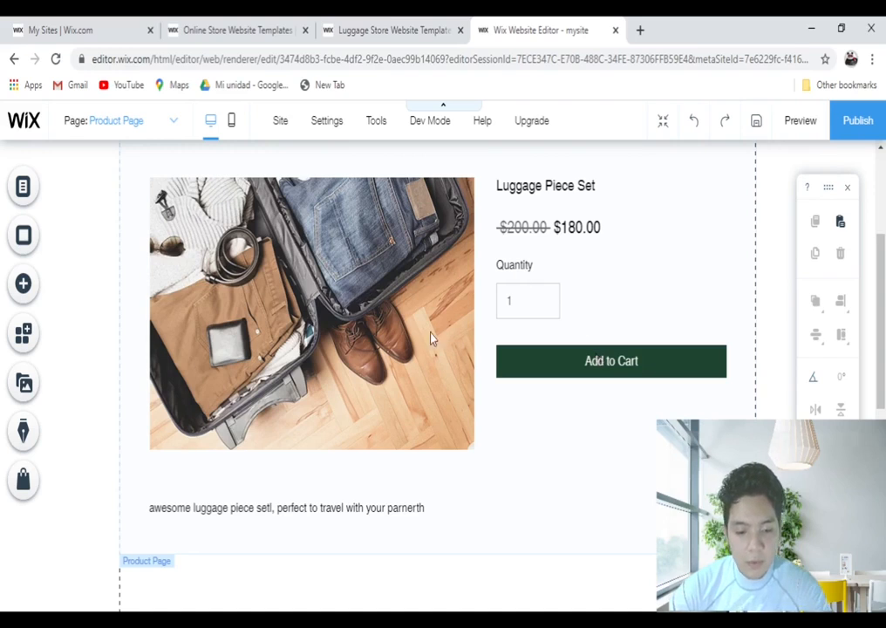
Open the product page element's settings and apply the Stunning page layout
{"action": "left_click", "coordinate": [376, 343]}
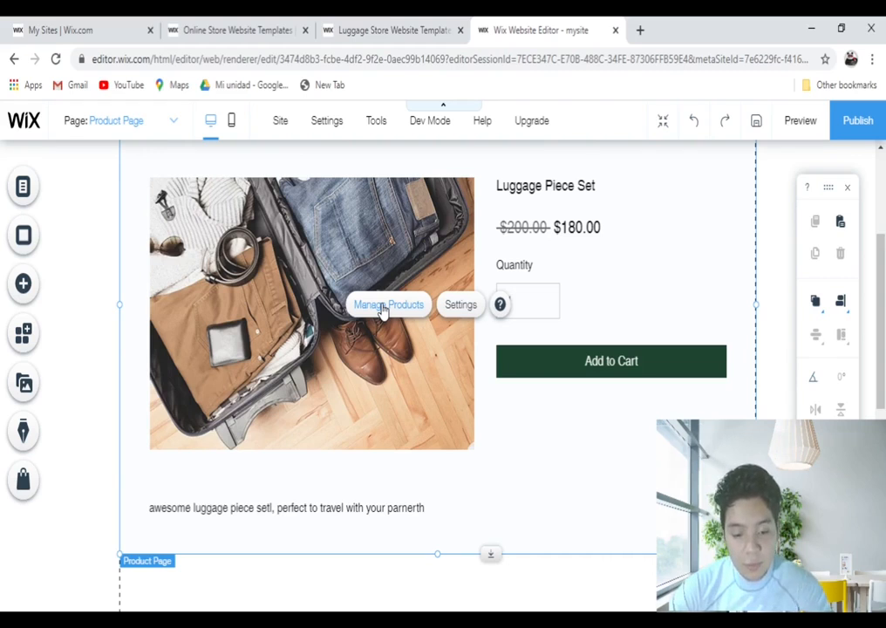
{"action": "left_click", "coordinate": [467, 308]}
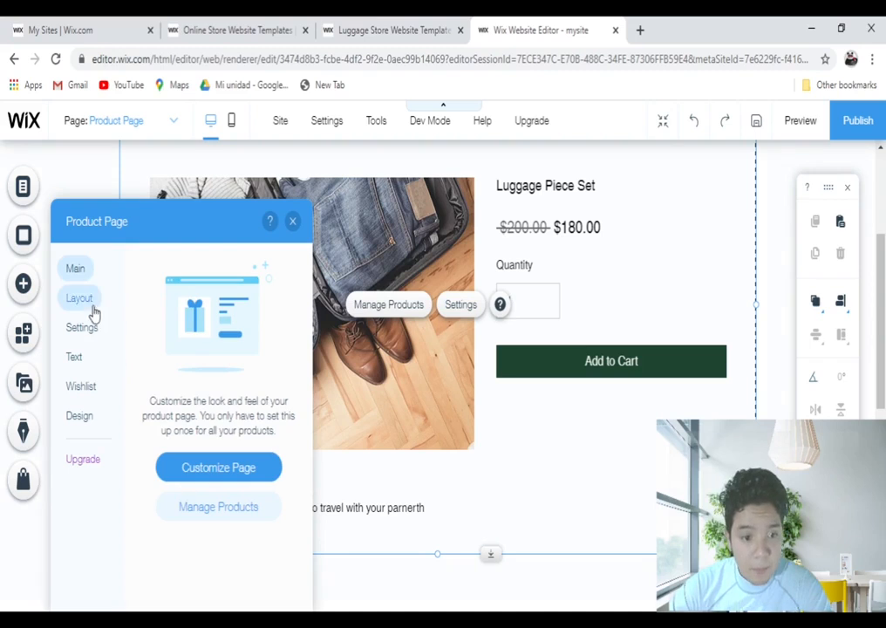
{"action": "left_click", "coordinate": [87, 303]}
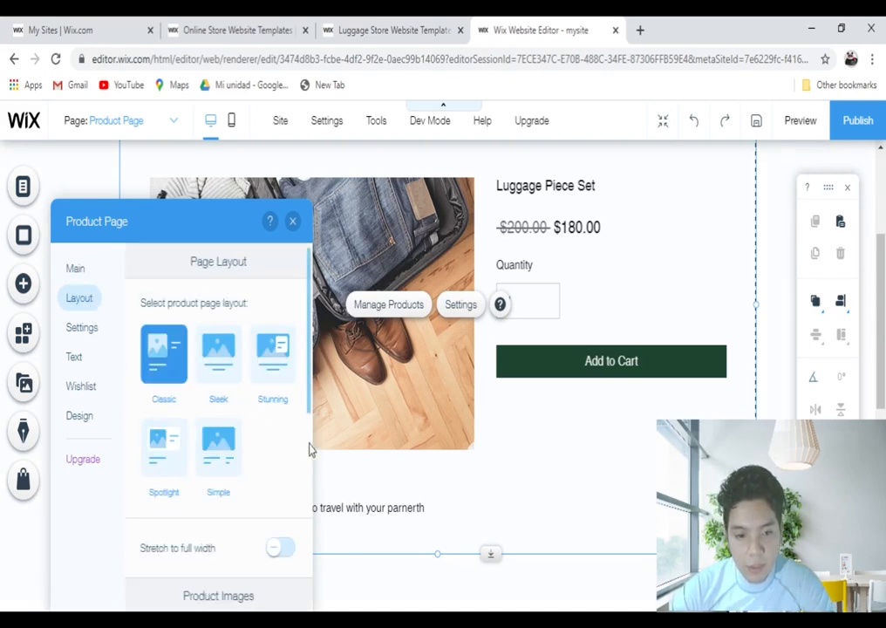
{"action": "left_click", "coordinate": [280, 366]}
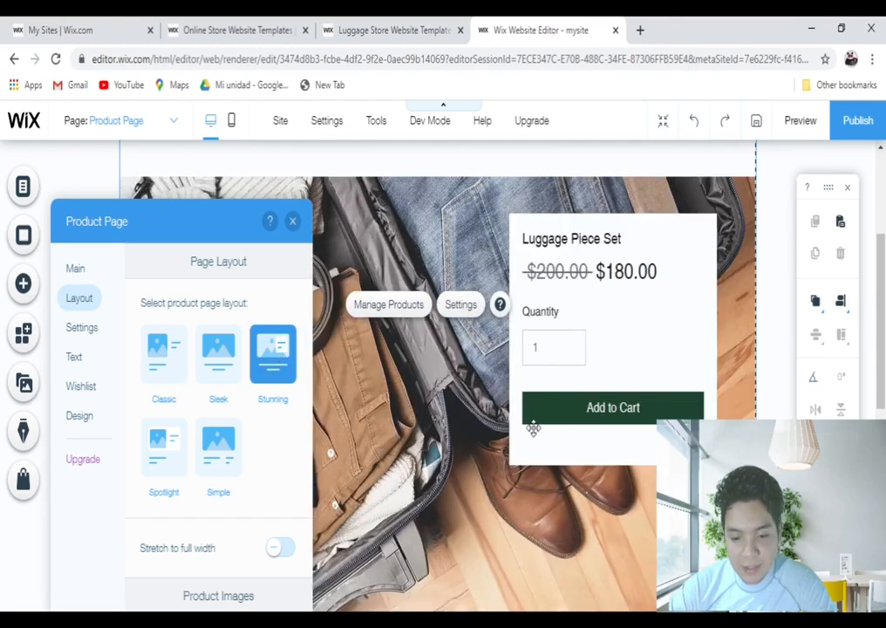
{"action": "scroll", "coordinate": [515, 429], "scroll_direction": "down", "scroll_amount": 1}
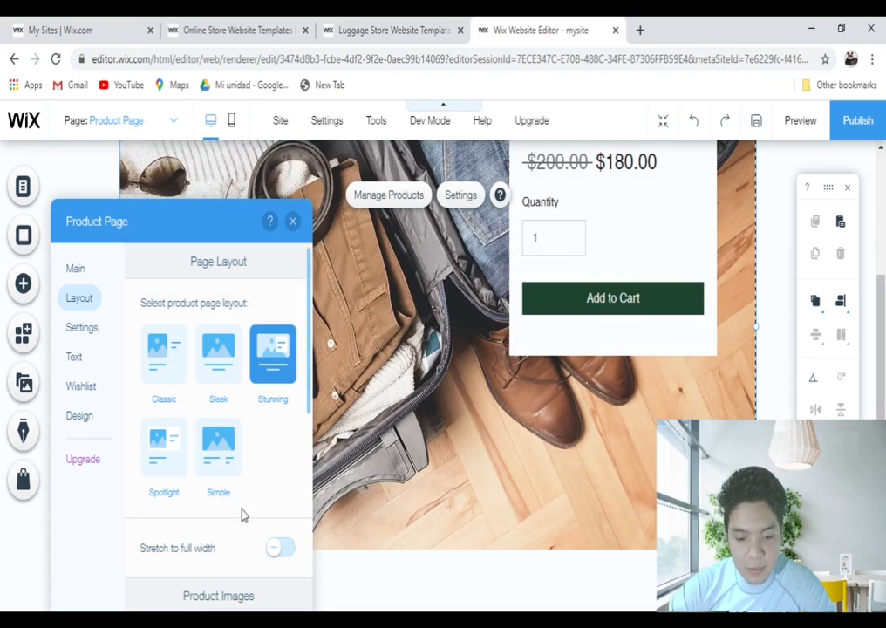
Stretch the product page to full width and show the product image thumbnails as dots
{"action": "left_click", "coordinate": [279, 547]}
{"action": "scroll", "coordinate": [238, 462], "scroll_direction": "down", "scroll_amount": 2}
{"action": "scroll", "coordinate": [237, 466], "scroll_direction": "down", "scroll_amount": 1}
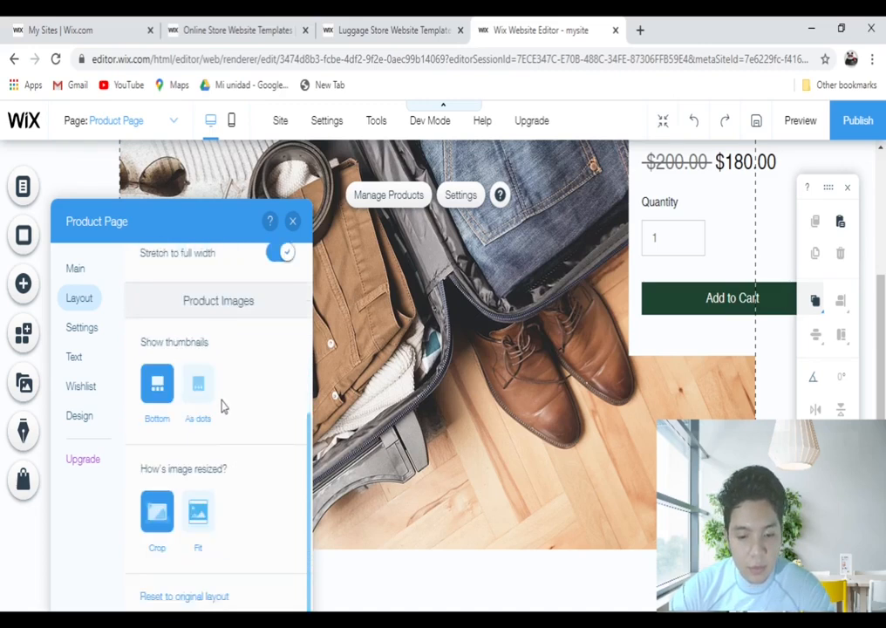
{"action": "left_click", "coordinate": [197, 384]}
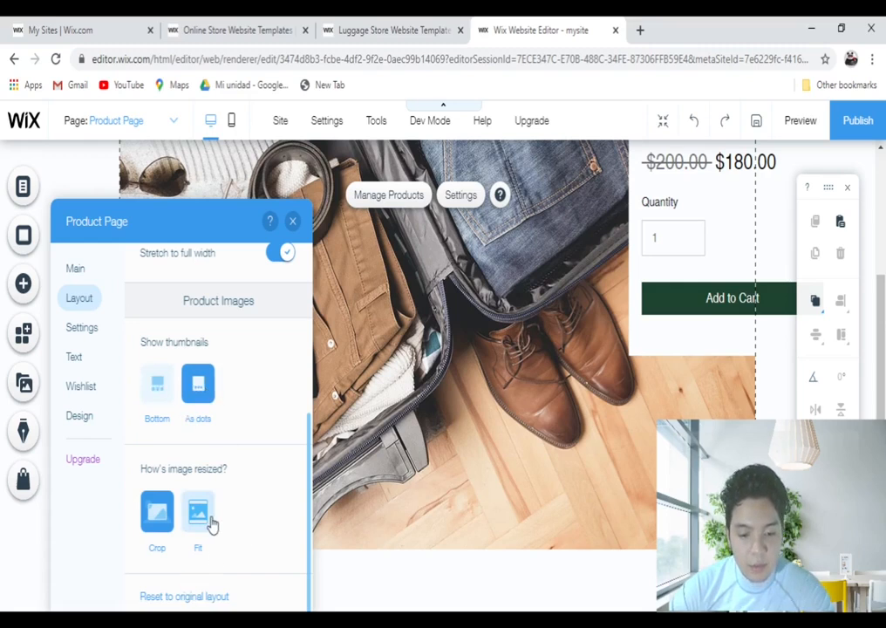
Set the product page's Add to Cart button to go to the Cart Page when clicked
{"action": "left_click", "coordinate": [78, 329]}
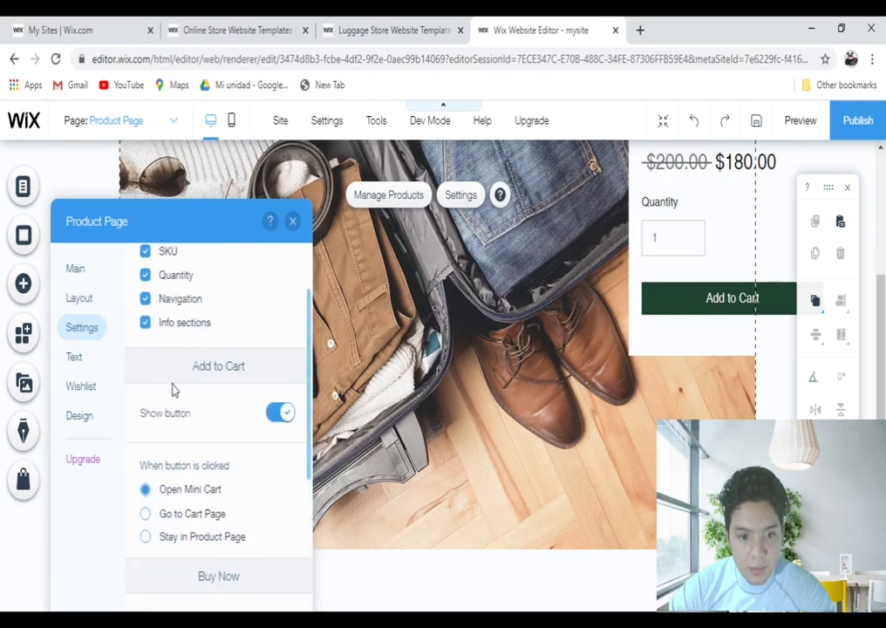
{"action": "scroll", "coordinate": [172, 390], "scroll_direction": "up", "scroll_amount": 2}
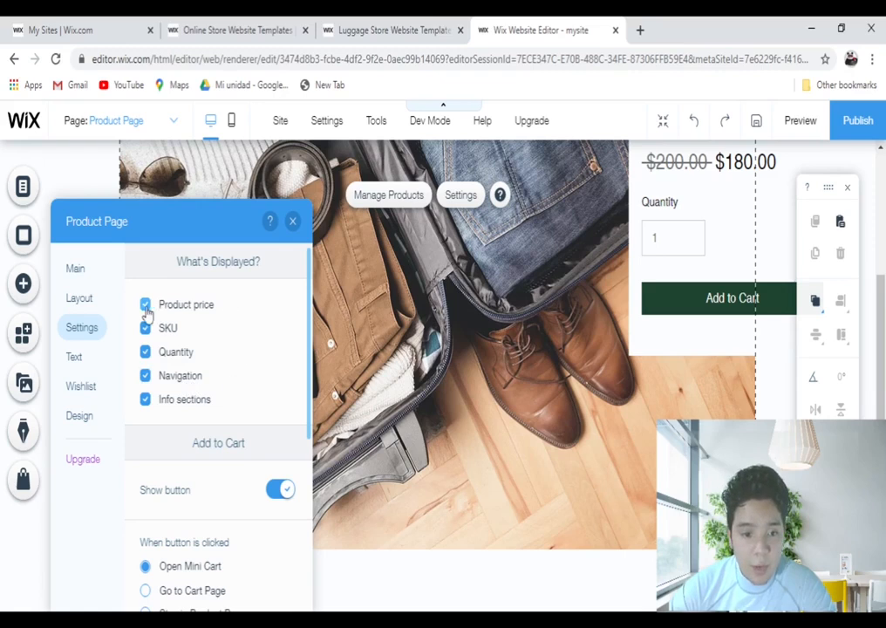
{"action": "left_click", "coordinate": [145, 401]}
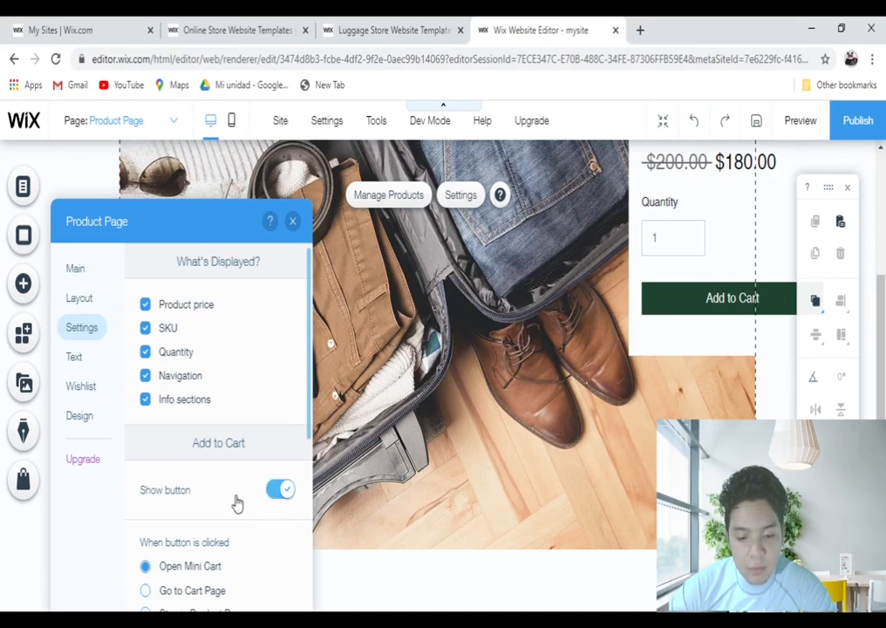
{"action": "scroll", "coordinate": [200, 504], "scroll_direction": "down", "scroll_amount": 2}
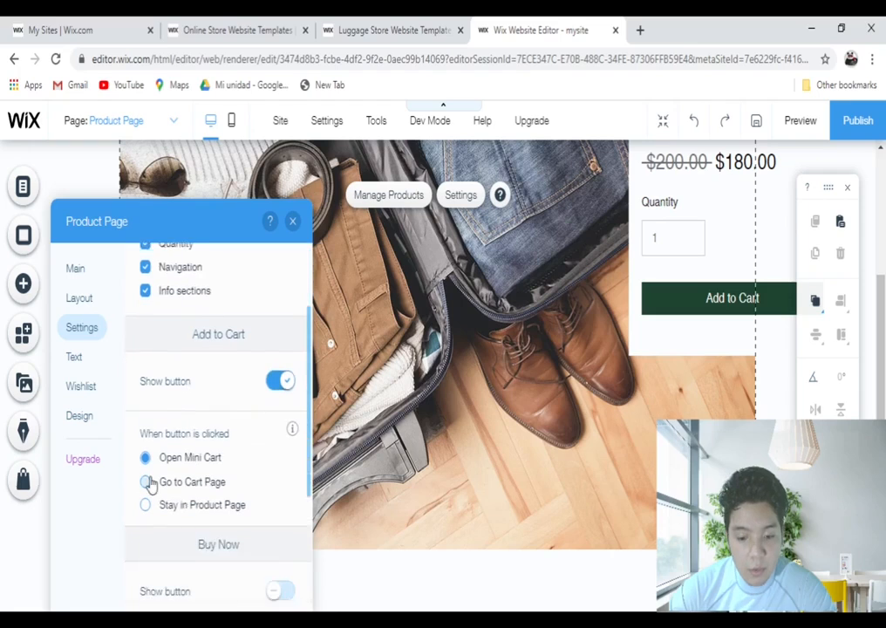
{"action": "left_click", "coordinate": [146, 482]}
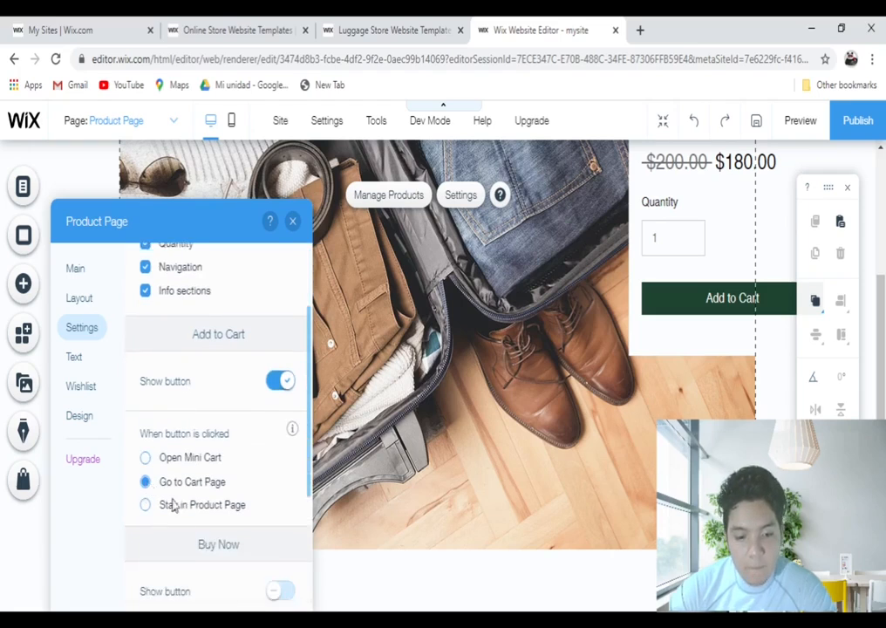
Show the Buy Now button on the product page and display the social media share icons
{"action": "scroll", "coordinate": [179, 507], "scroll_direction": "down", "scroll_amount": 2}
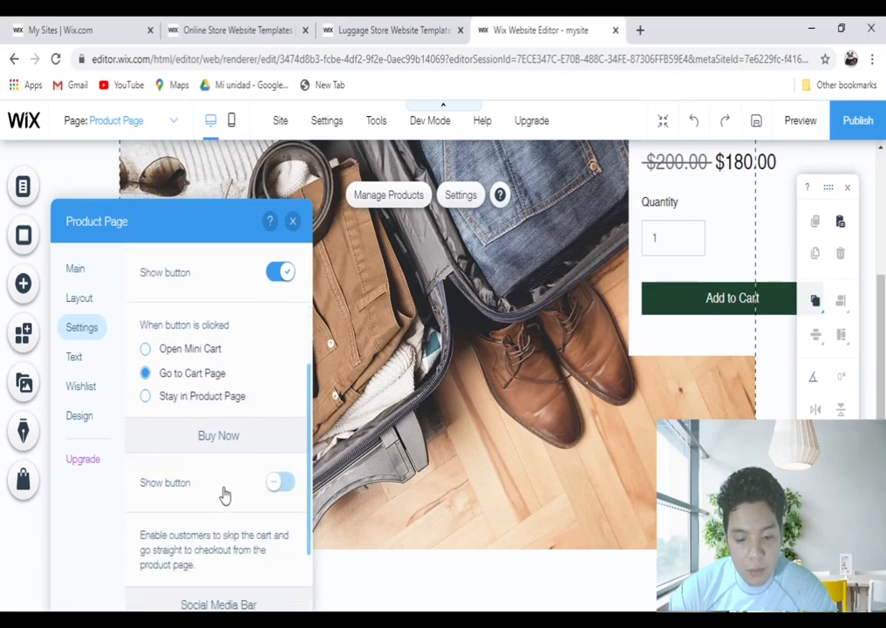
{"action": "left_click", "coordinate": [284, 484]}
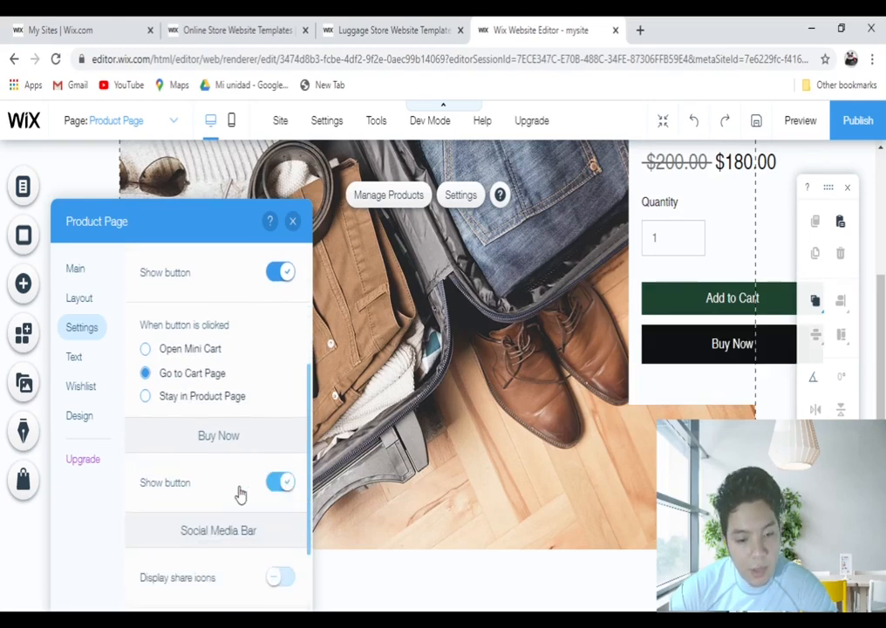
{"action": "scroll", "coordinate": [206, 486], "scroll_direction": "down", "scroll_amount": 1}
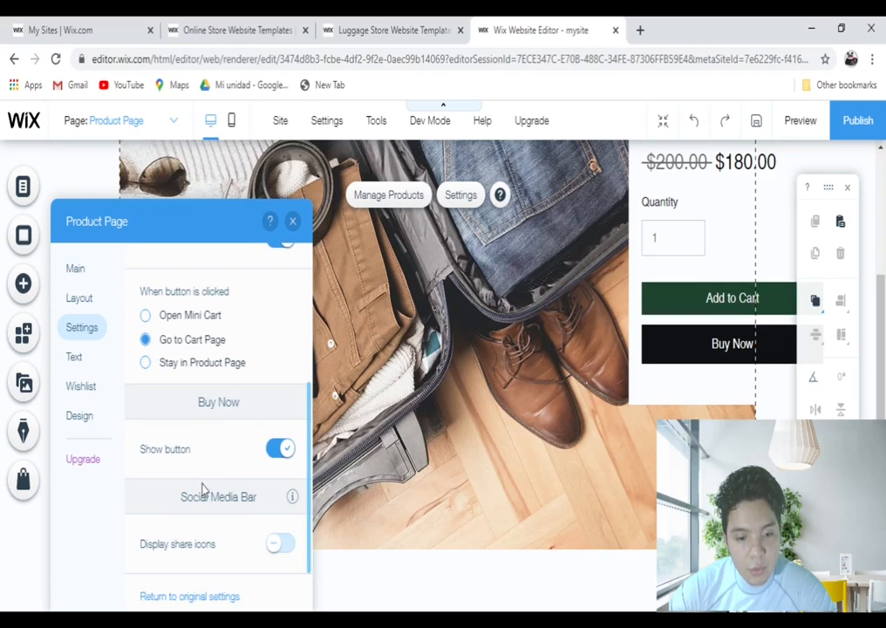
{"action": "left_click", "coordinate": [278, 546]}
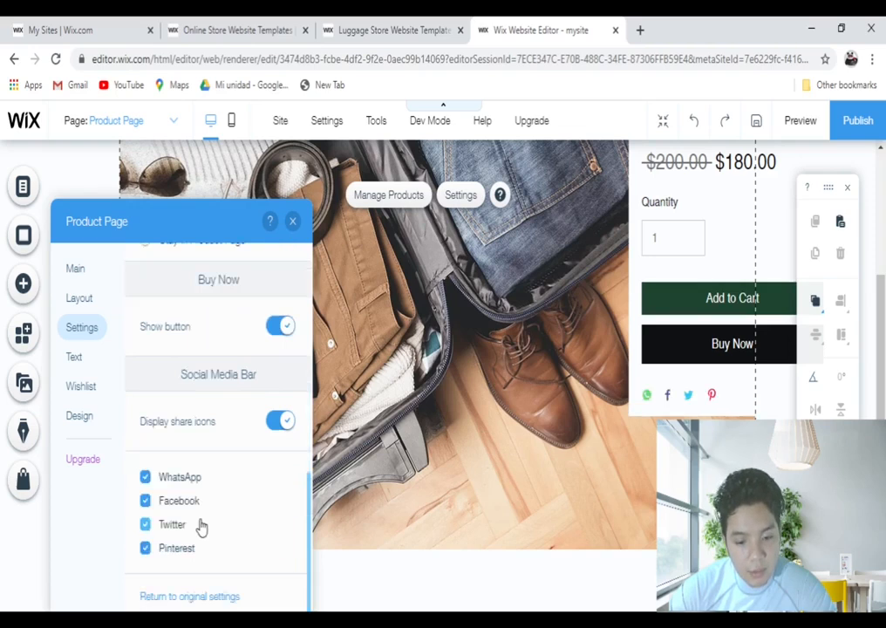
Add a wishlist to the product page and hide the floating editing toolbar covering its button
{"action": "left_click", "coordinate": [73, 358]}
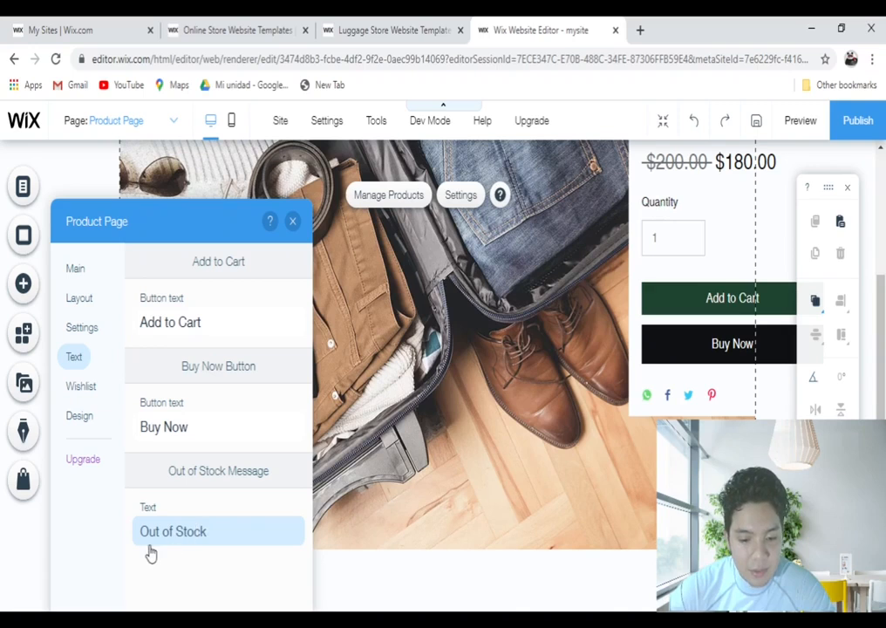
{"action": "left_click", "coordinate": [82, 387]}
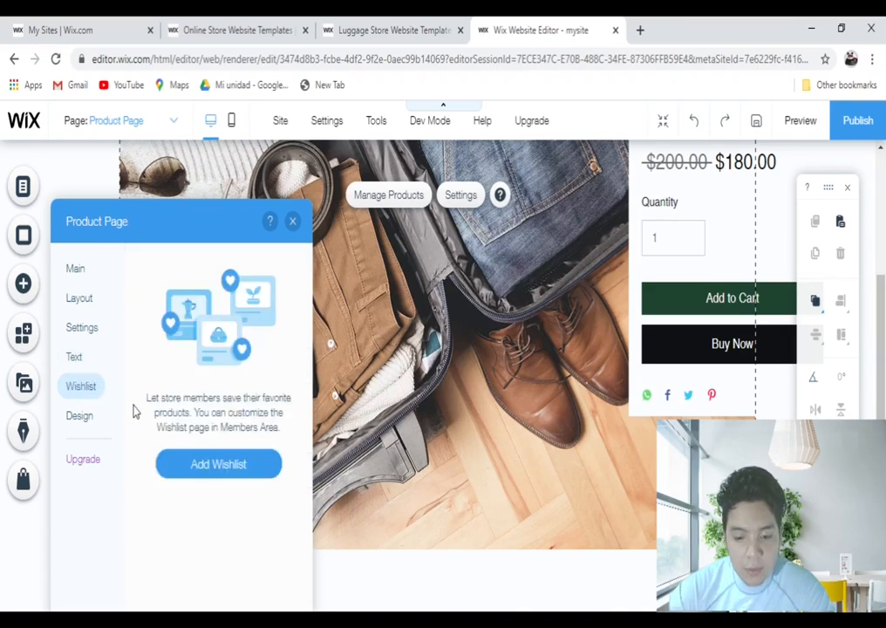
{"action": "left_click", "coordinate": [246, 464]}
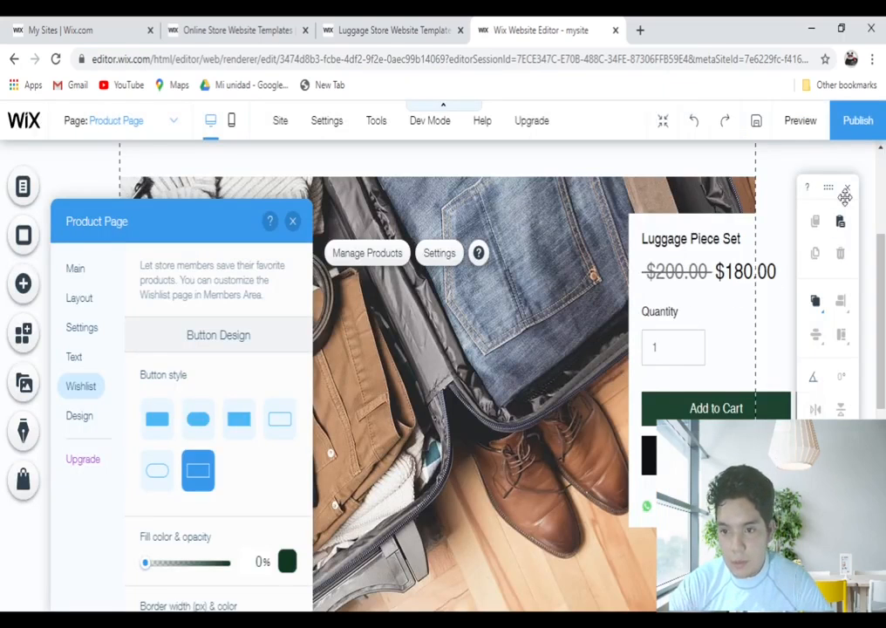
{"action": "left_click", "coordinate": [845, 191]}
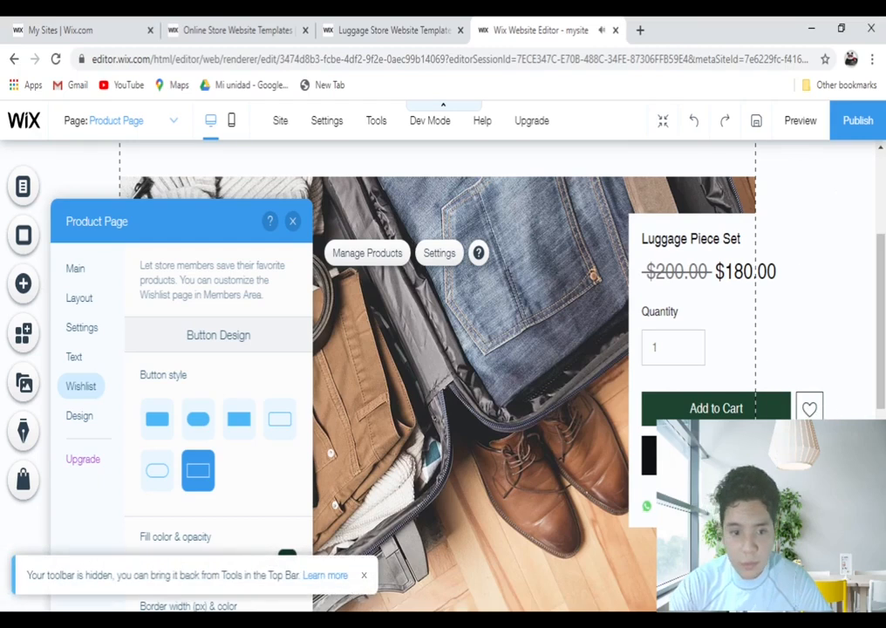
Dismiss the hidden-toolbar notice and restyle the wishlist button as a filled, rounded button in red #FF4040
{"action": "left_click", "coordinate": [364, 575]}
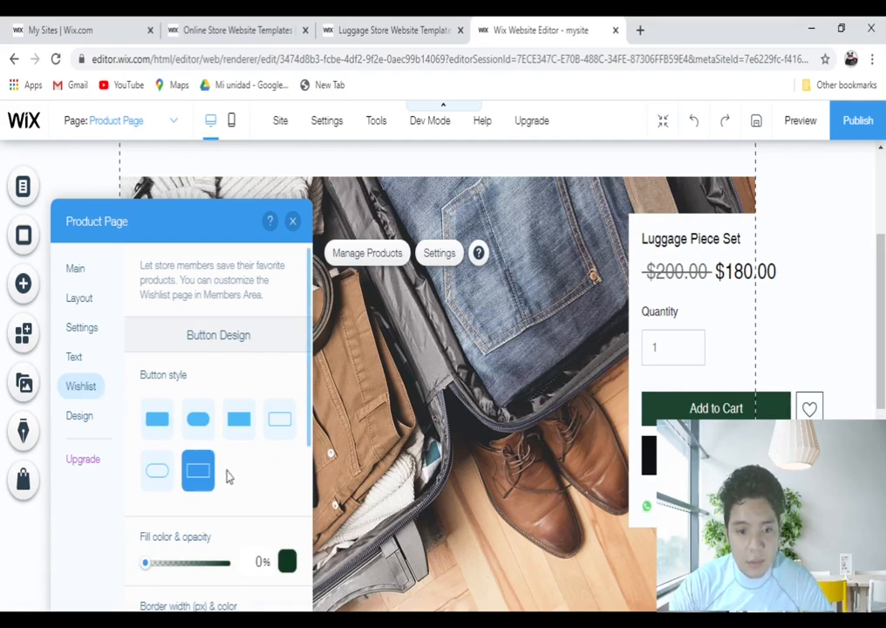
{"action": "left_click", "coordinate": [155, 478]}
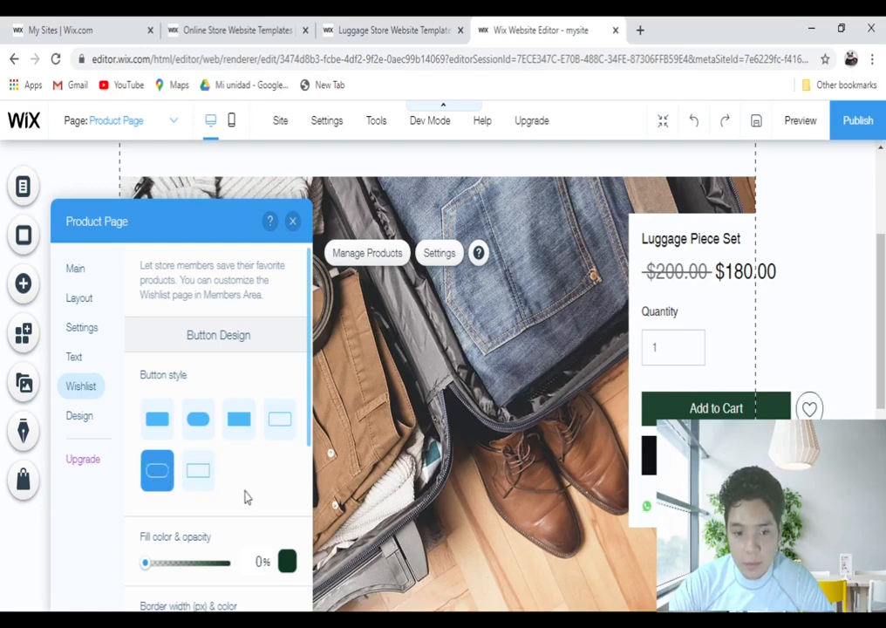
{"action": "scroll", "coordinate": [244, 497], "scroll_direction": "down", "scroll_amount": 2}
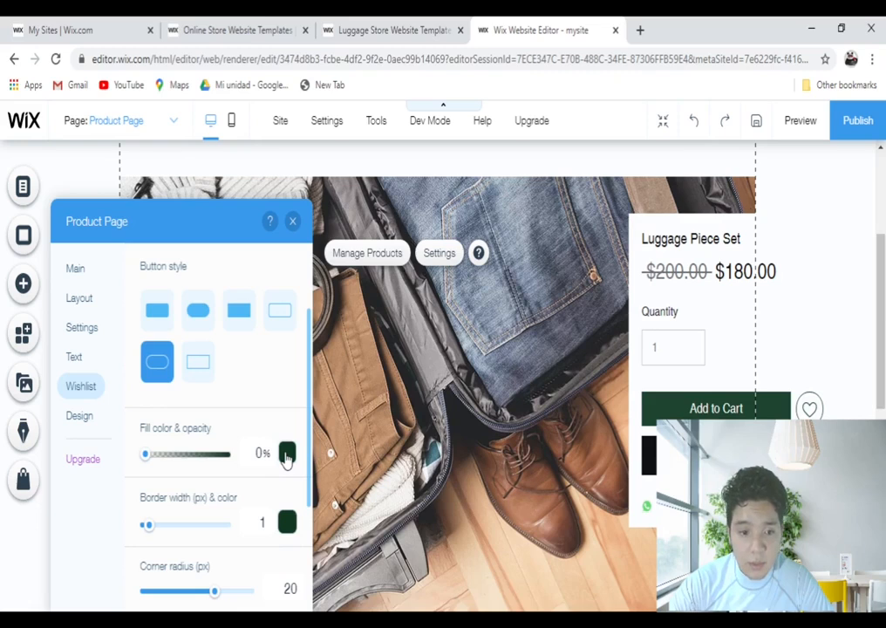
{"action": "left_click", "coordinate": [287, 522]}
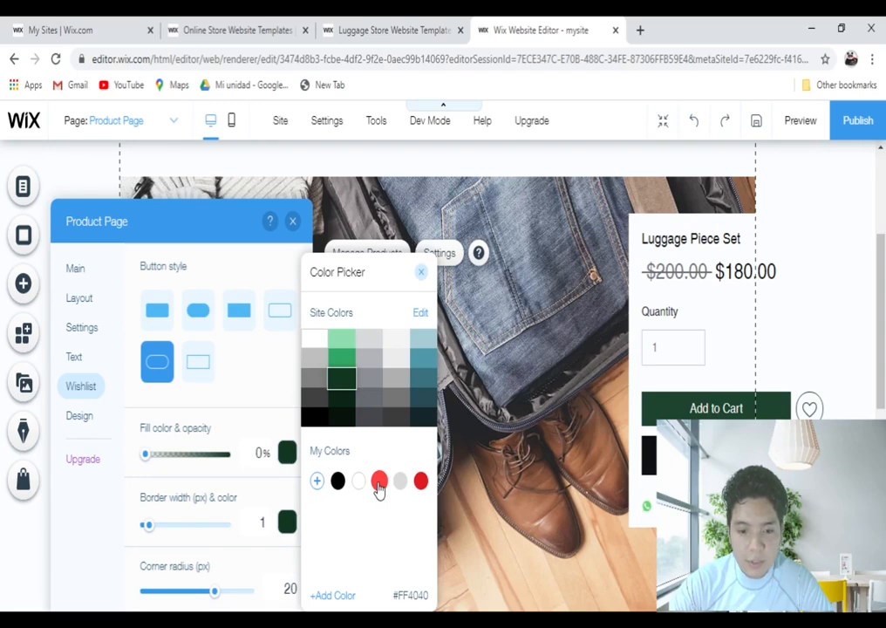
{"action": "left_click", "coordinate": [379, 481]}
{"action": "left_click", "coordinate": [198, 310]}
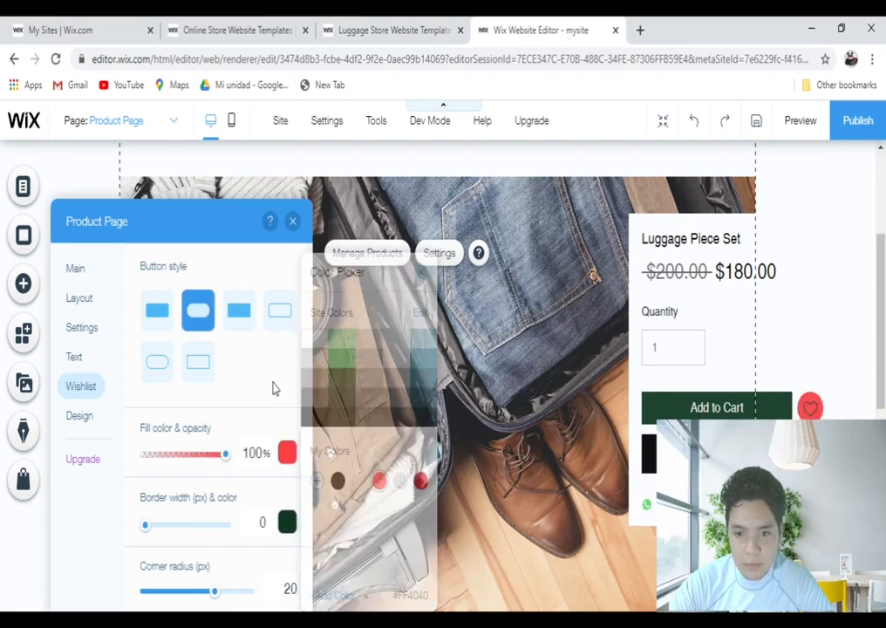
Set the wishlist button's border color to the medium teal site color and its corner radius to 10 px
{"action": "left_click", "coordinate": [287, 522]}
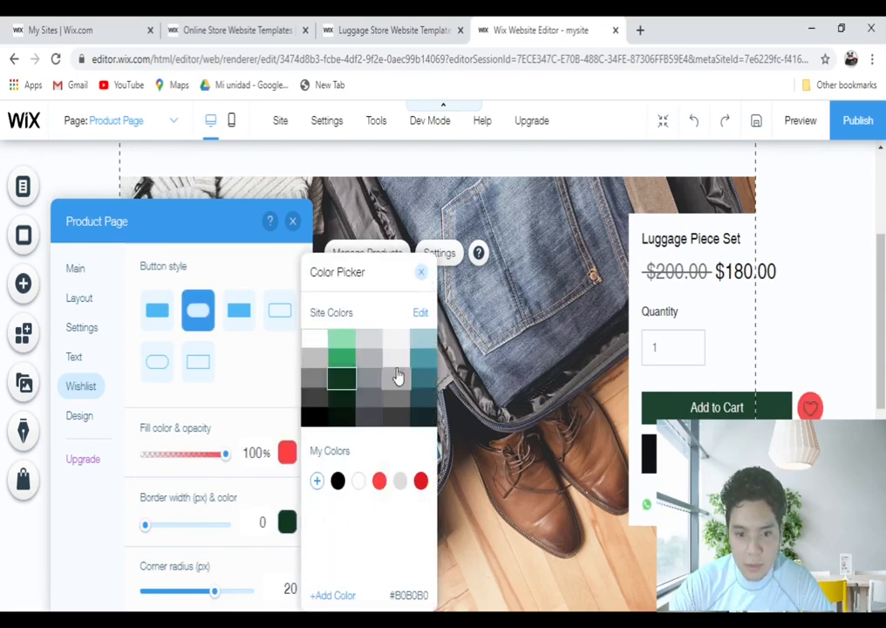
{"action": "left_click", "coordinate": [424, 359]}
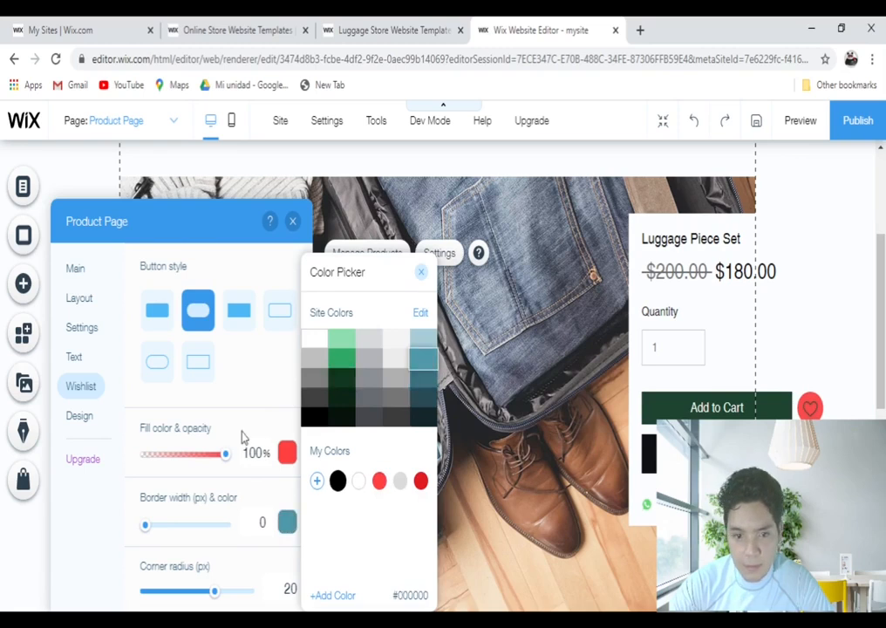
{"action": "scroll", "coordinate": [283, 584], "scroll_direction": "down", "scroll_amount": 2}
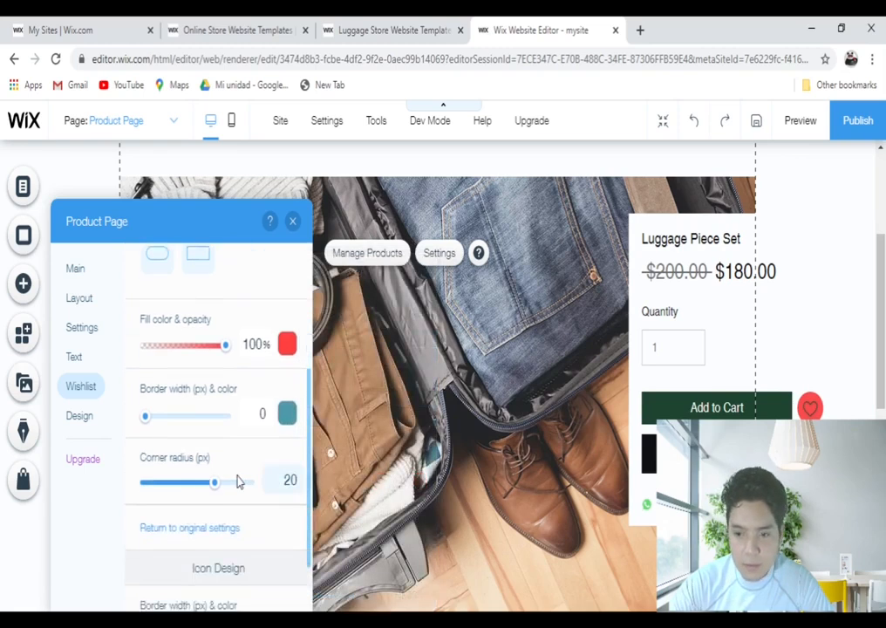
{"action": "left_click_drag", "start_coordinate": [214, 485], "coordinate": [180, 491]}
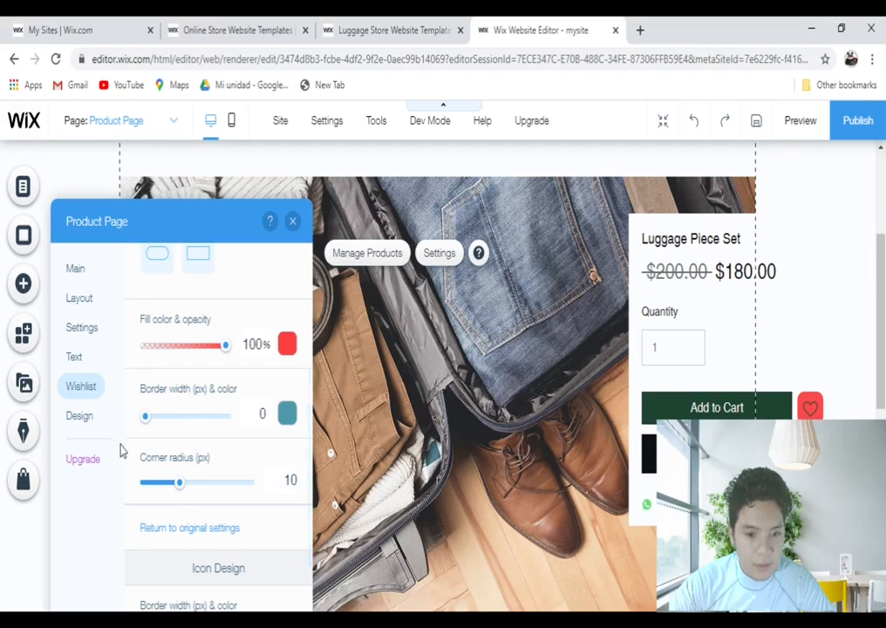
Center-align the product details in the product page design and check the product name's font and color options
{"action": "left_click", "coordinate": [82, 418]}
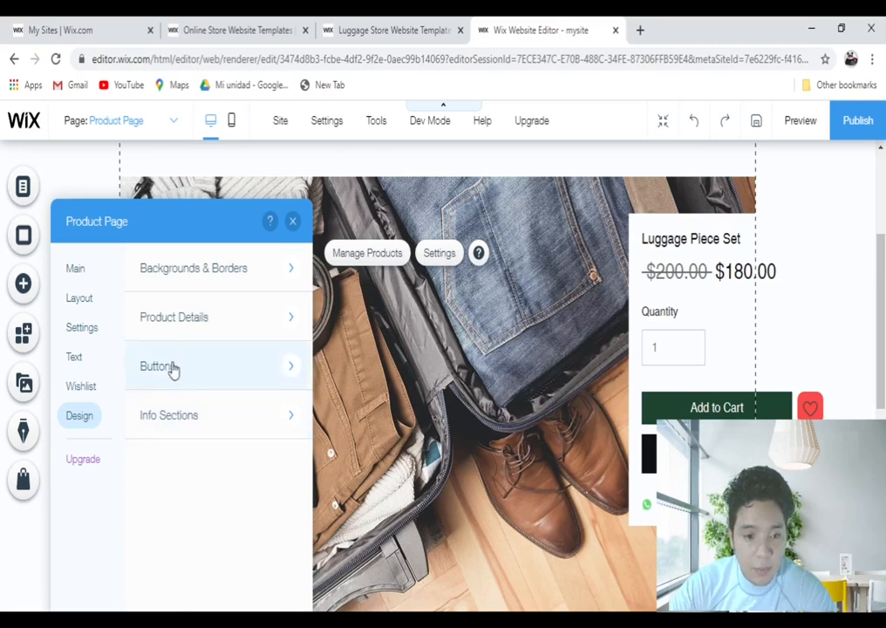
{"action": "left_click", "coordinate": [180, 325]}
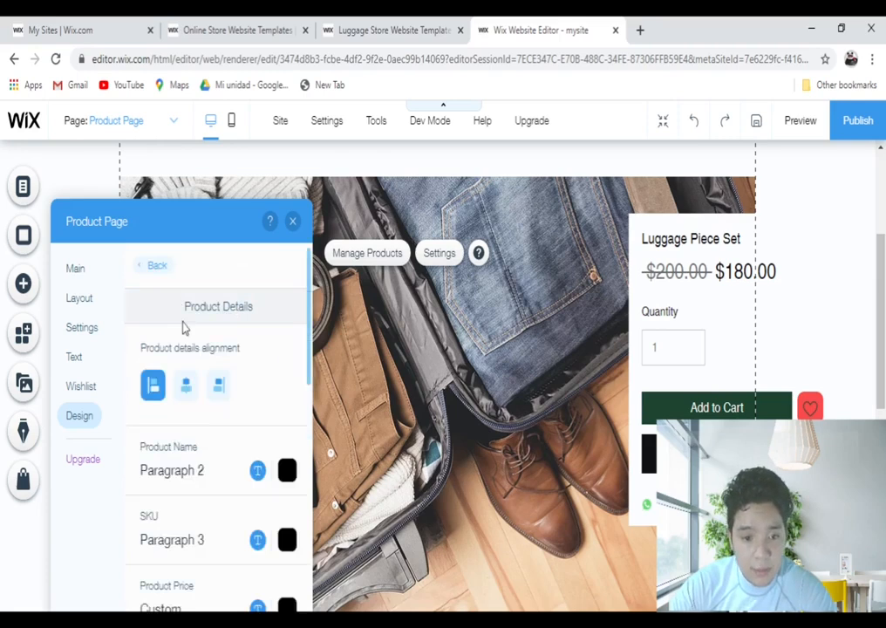
{"action": "left_click", "coordinate": [186, 389]}
{"action": "left_click", "coordinate": [258, 470]}
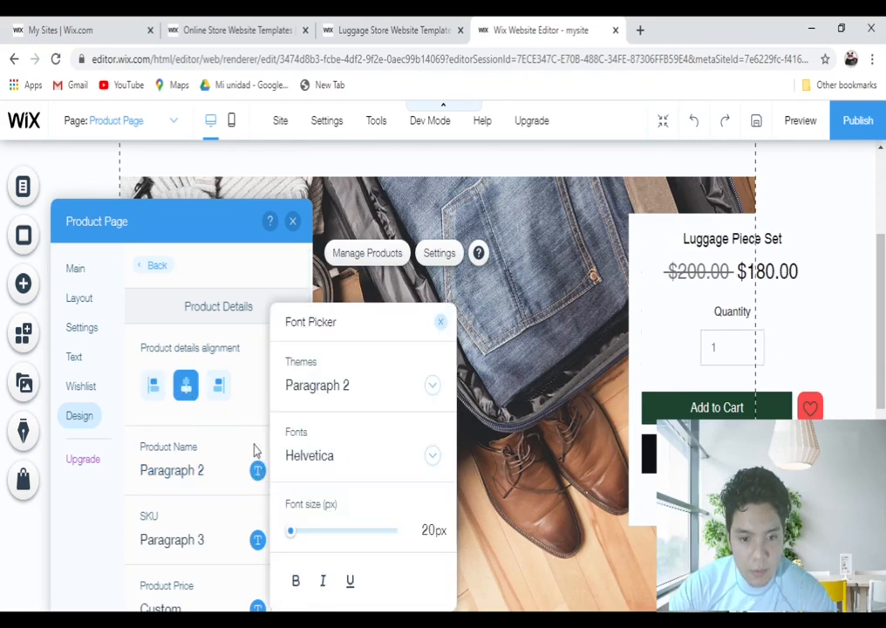
{"action": "left_click", "coordinate": [255, 450]}
{"action": "left_click", "coordinate": [288, 472]}
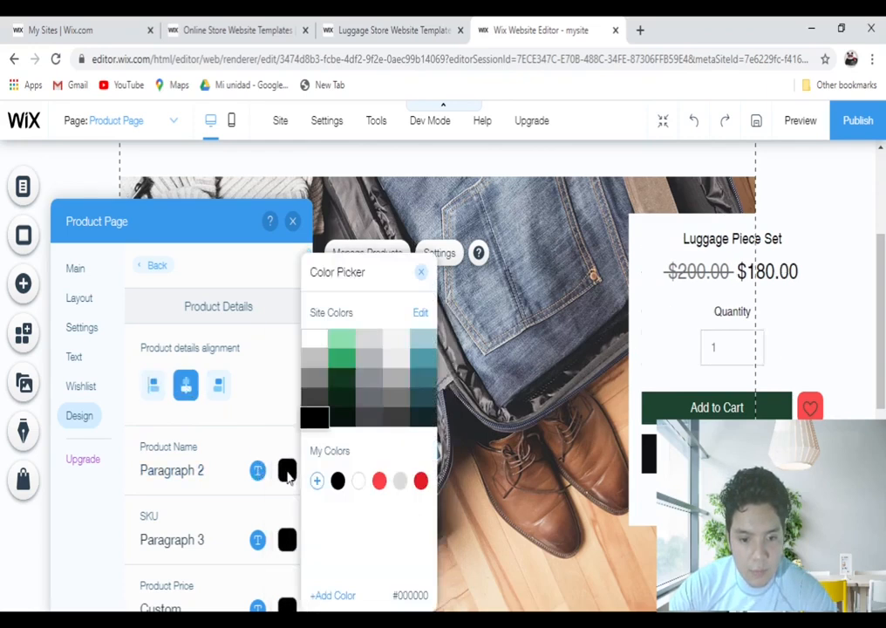
{"action": "left_click", "coordinate": [158, 267]}
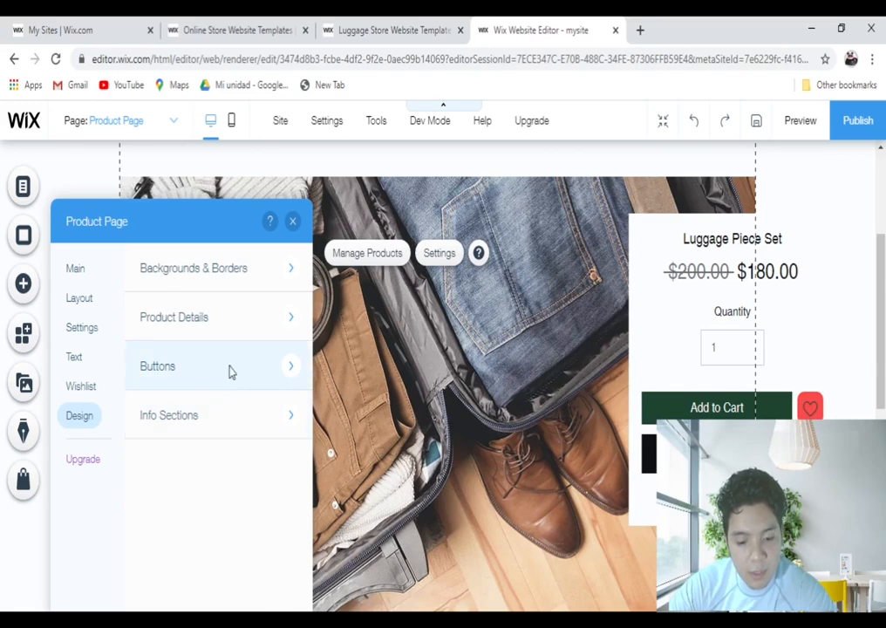
Give the Add to Cart button the filled, rounded style with a medium green fill, and close the product page settings
{"action": "left_click", "coordinate": [229, 371]}
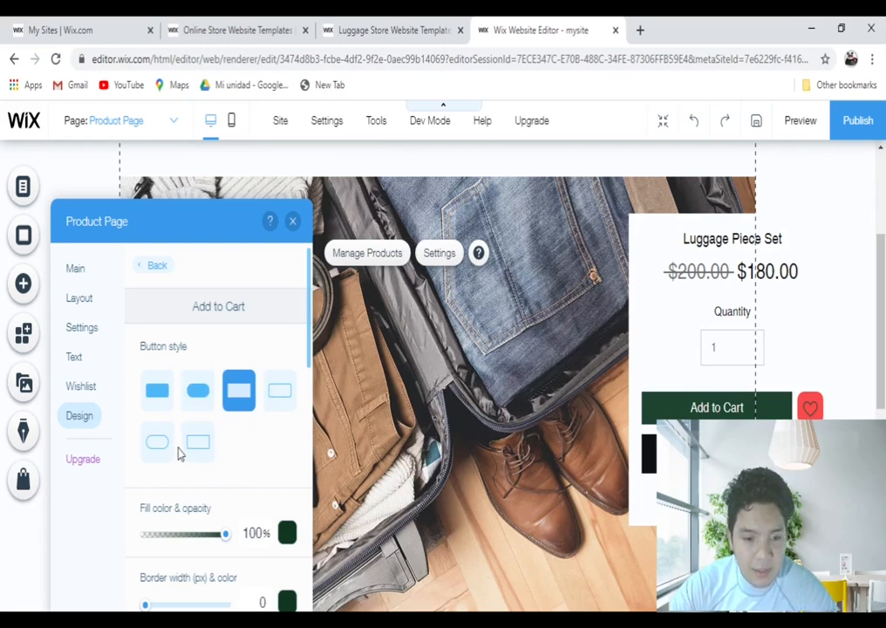
{"action": "left_click", "coordinate": [200, 399]}
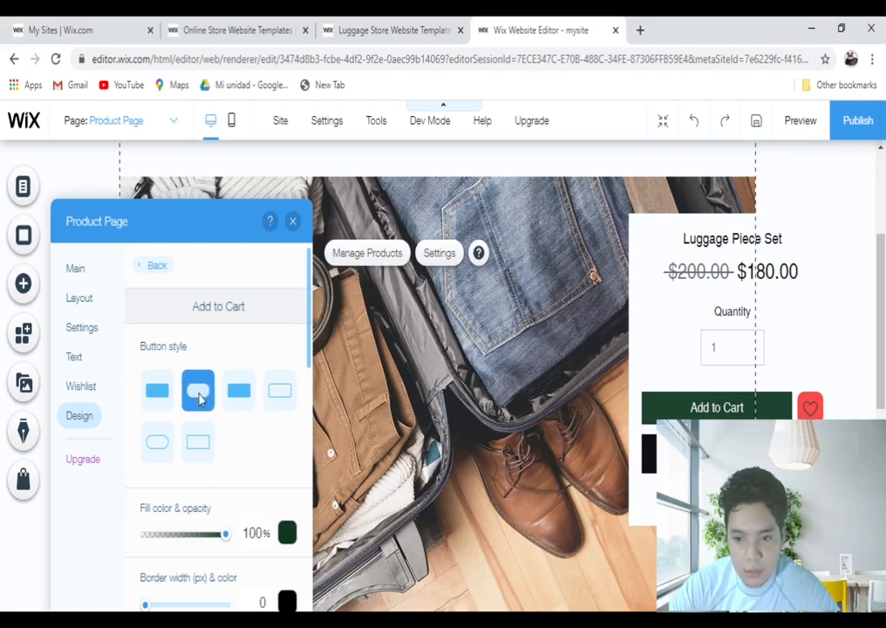
{"action": "left_click", "coordinate": [287, 534]}
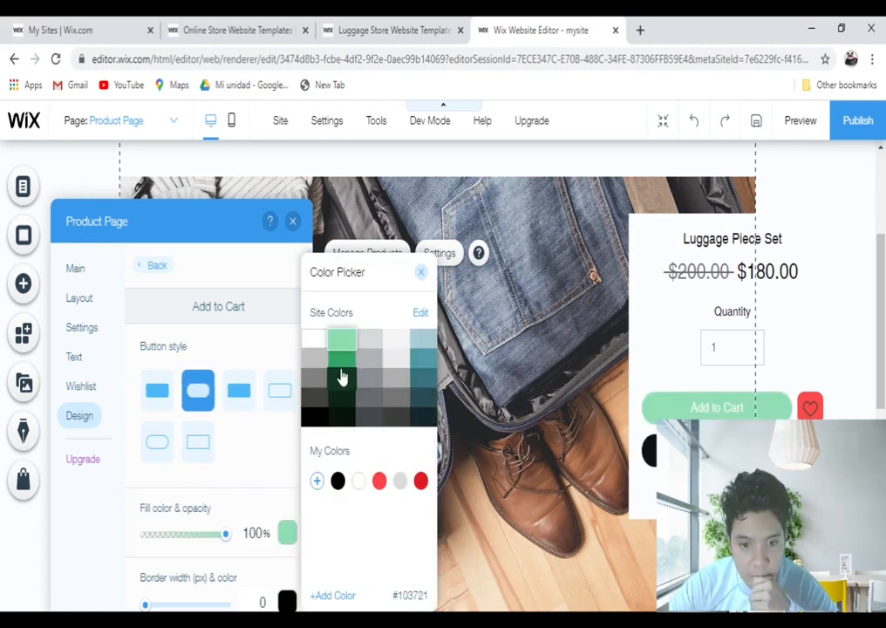
{"action": "left_click", "coordinate": [341, 365]}
{"action": "left_click", "coordinate": [276, 470]}
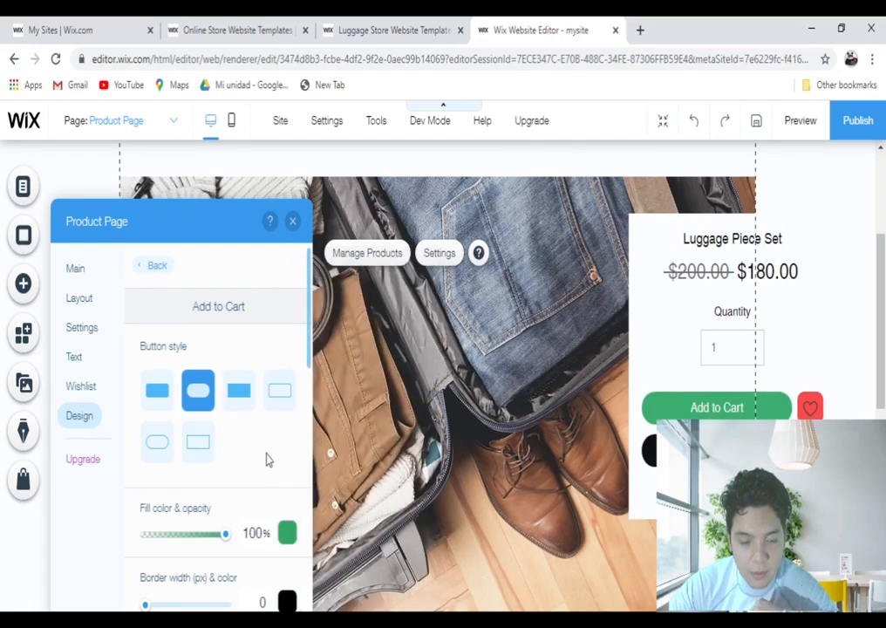
{"action": "left_click", "coordinate": [158, 265]}
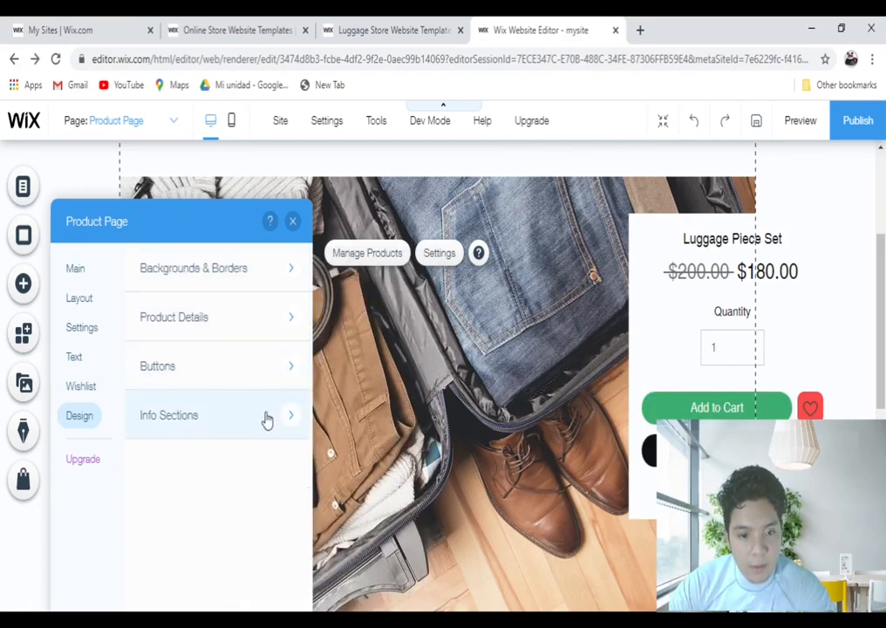
{"action": "left_click", "coordinate": [293, 223]}
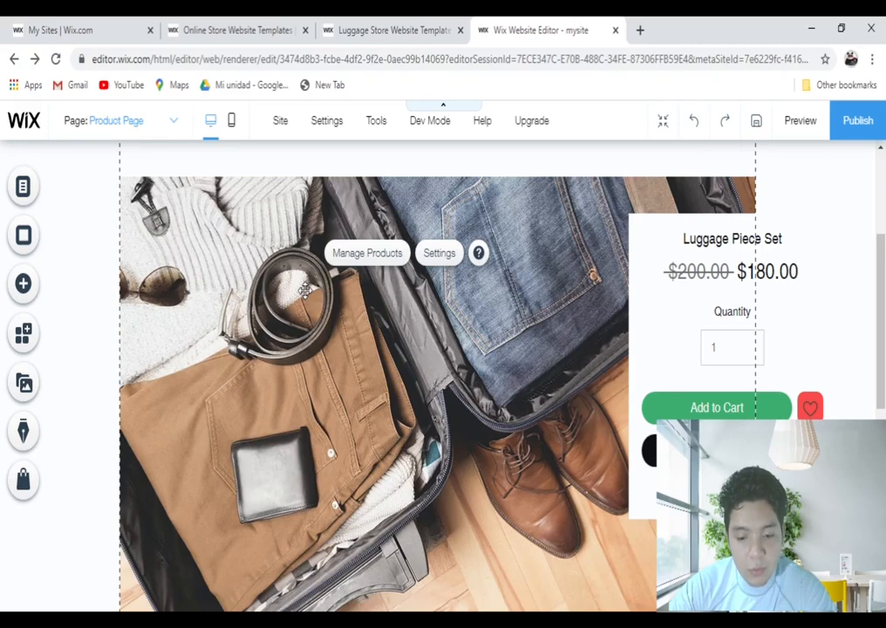
Open the store's Thank You Page and examine its design settings and order confirmation content
{"action": "left_click", "coordinate": [131, 122]}
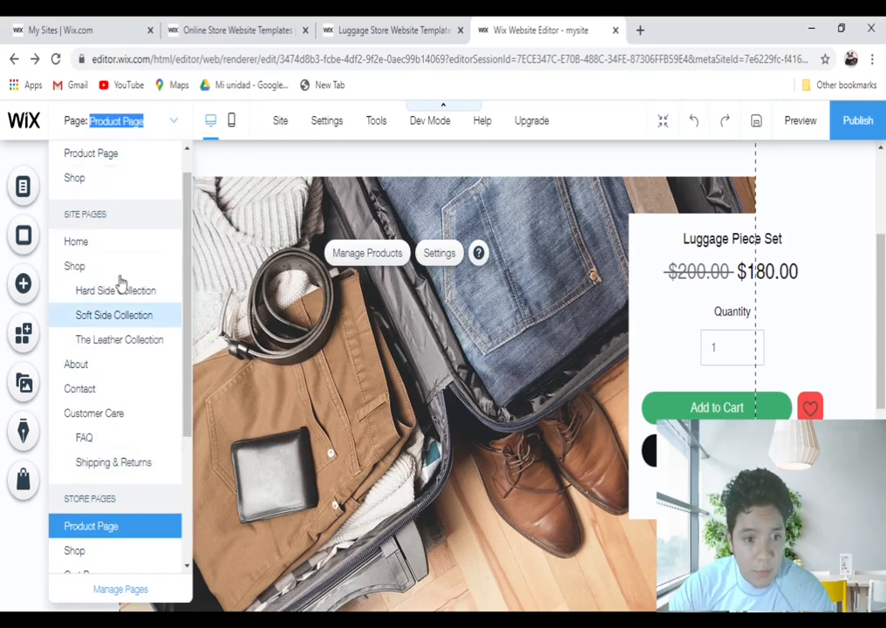
{"action": "scroll", "coordinate": [96, 253], "scroll_direction": "up", "scroll_amount": 1}
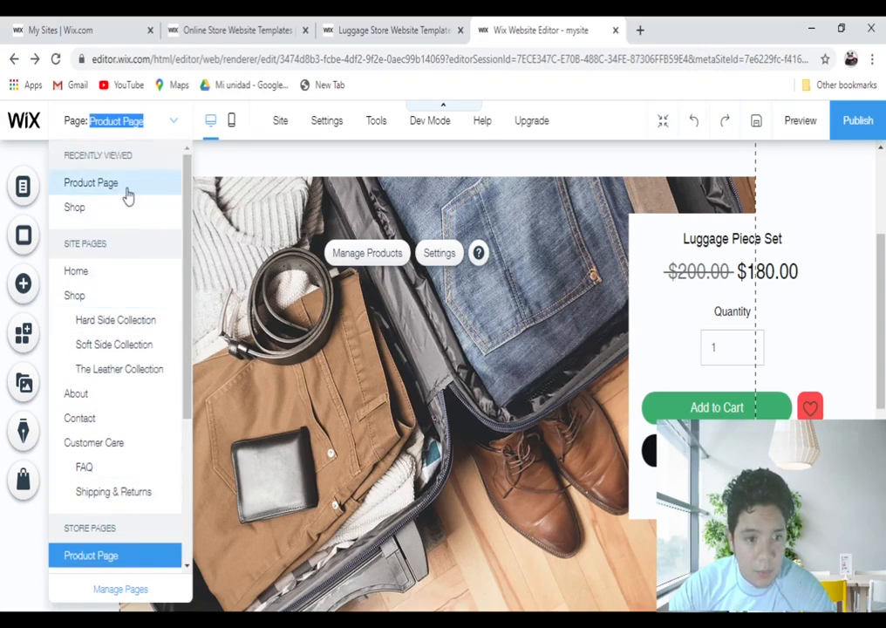
{"action": "scroll", "coordinate": [100, 366], "scroll_direction": "down", "scroll_amount": 3}
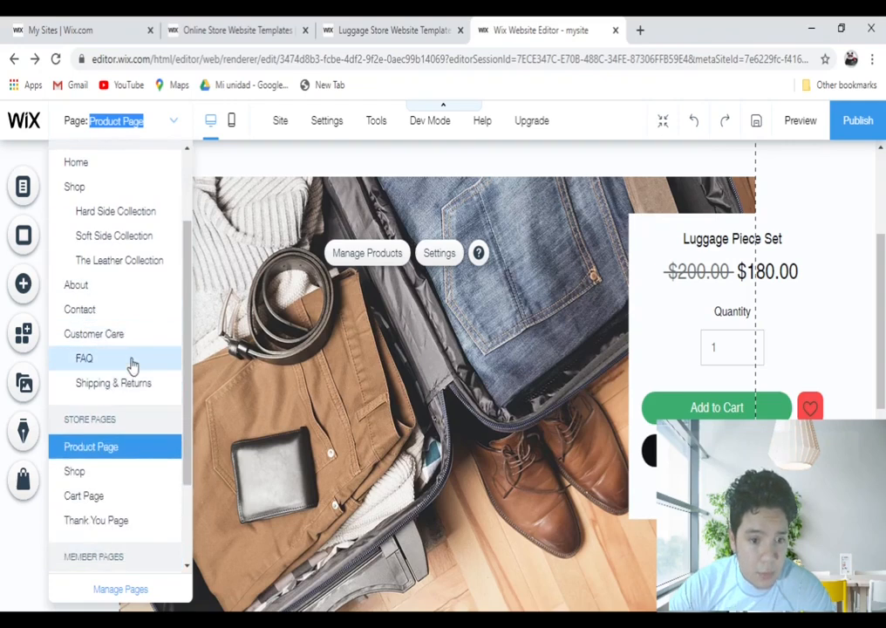
{"action": "scroll", "coordinate": [92, 410], "scroll_direction": "down", "scroll_amount": 3}
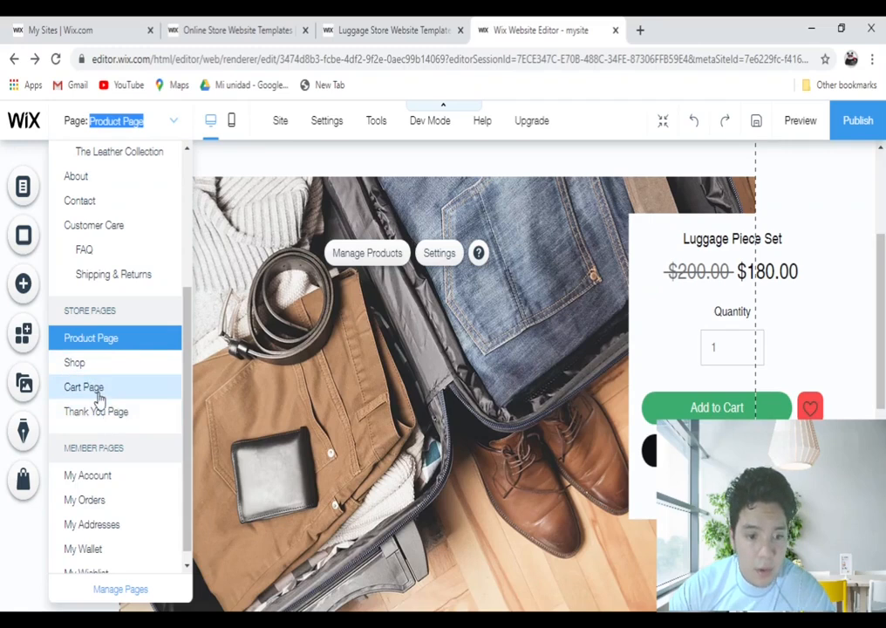
{"action": "left_click", "coordinate": [129, 418]}
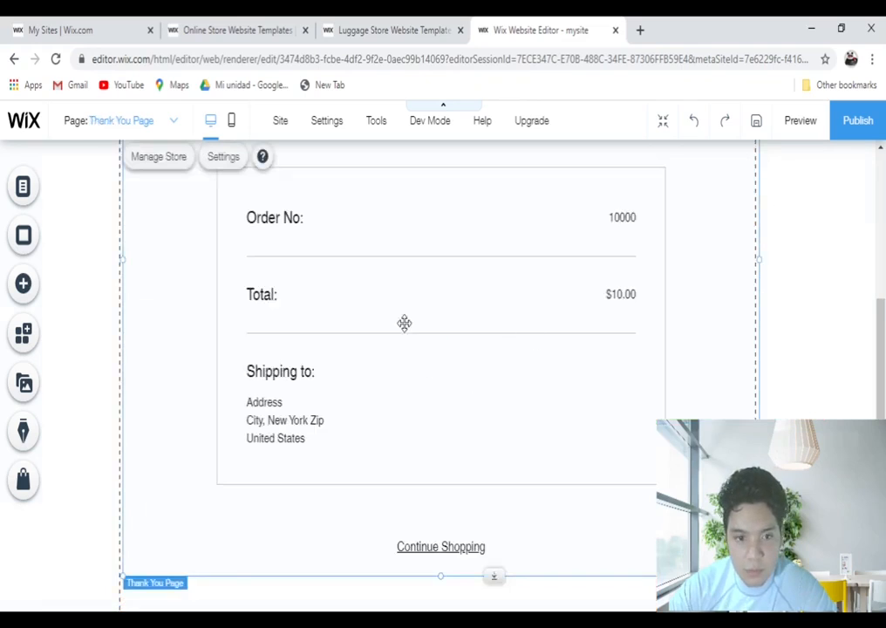
{"action": "left_click", "coordinate": [224, 158]}
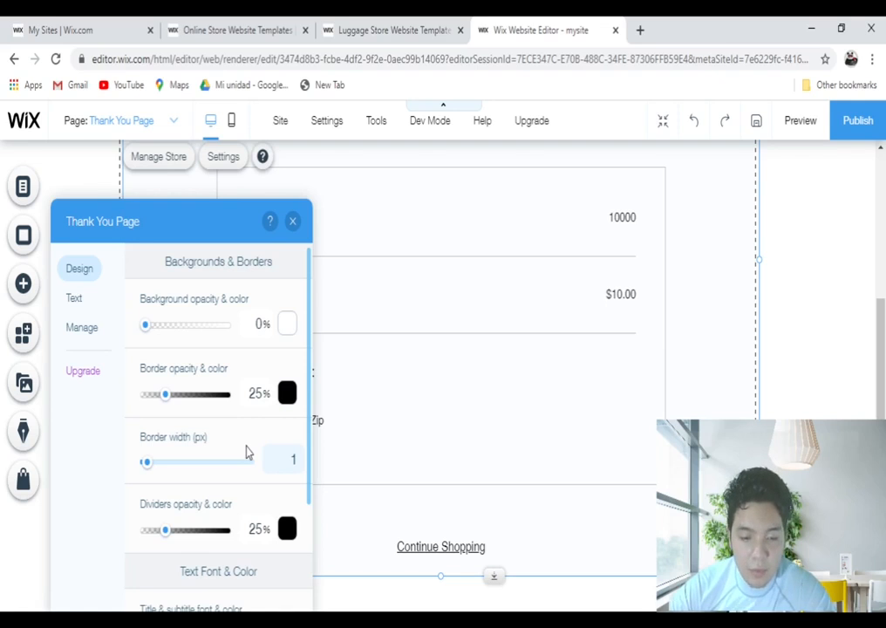
{"action": "left_click", "coordinate": [293, 221]}
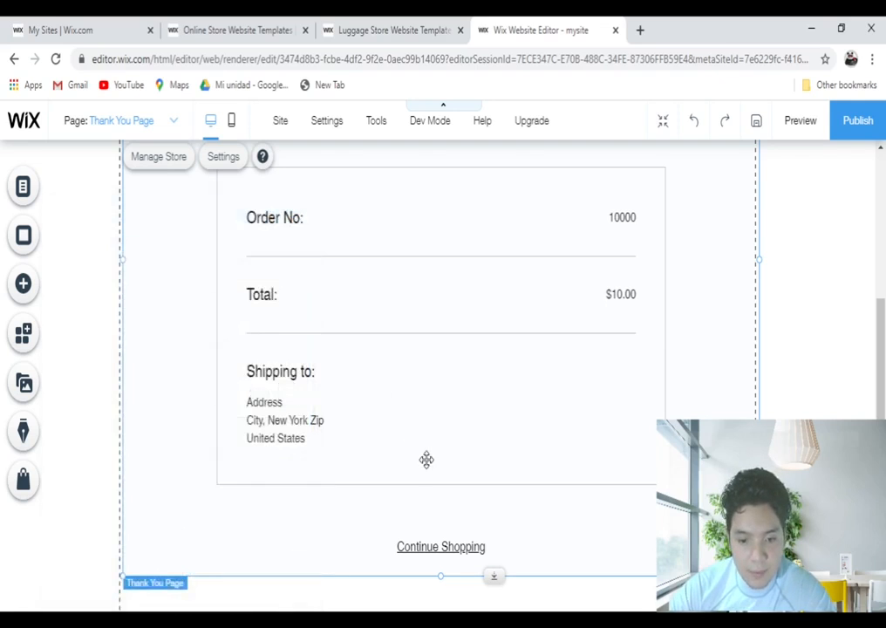
{"action": "scroll", "coordinate": [350, 447], "scroll_direction": "up", "scroll_amount": 2}
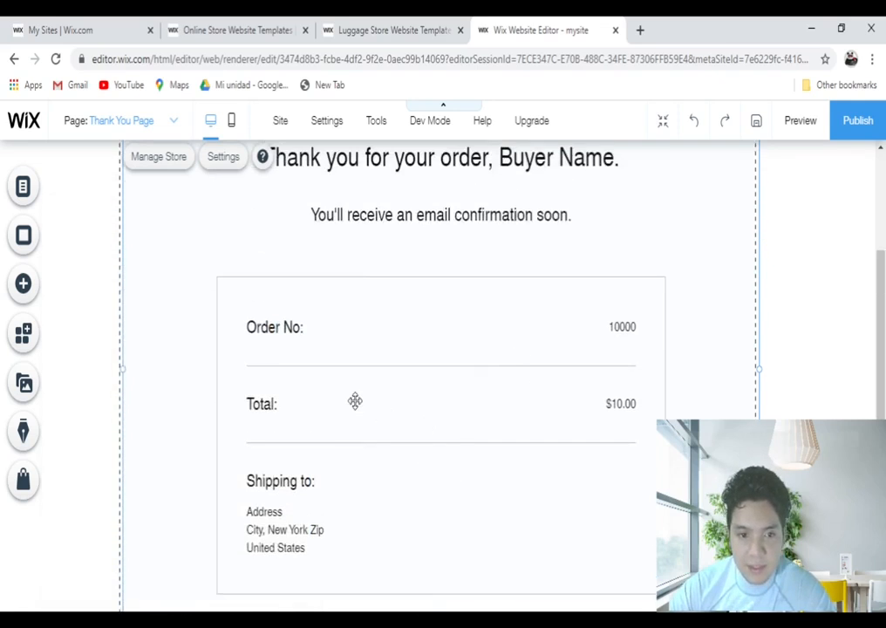
{"action": "scroll", "coordinate": [348, 401], "scroll_direction": "up", "scroll_amount": 3}
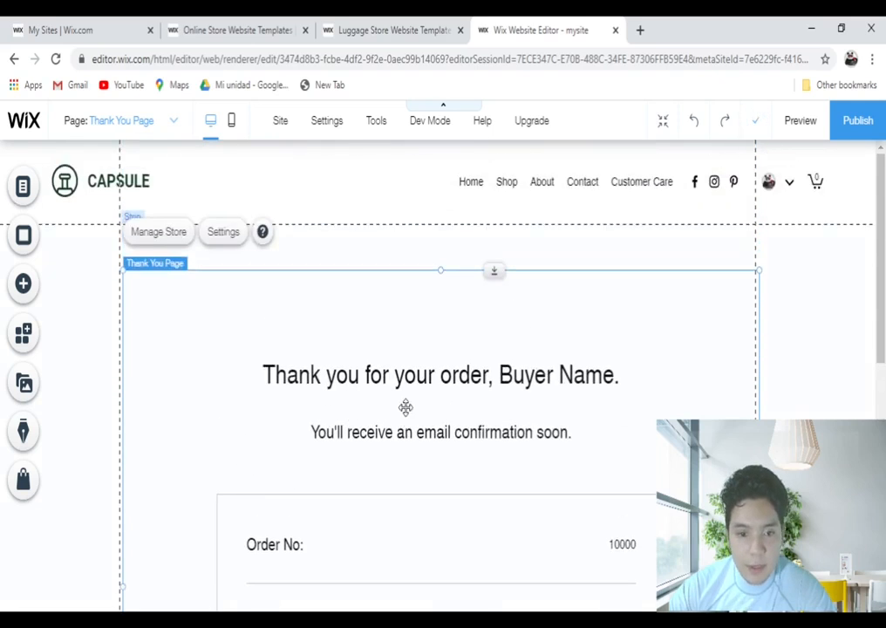
Save the site changes and publish the site, dismissing the confirmation dialogs and the mobile site suggestion
{"action": "left_click", "coordinate": [752, 127]}
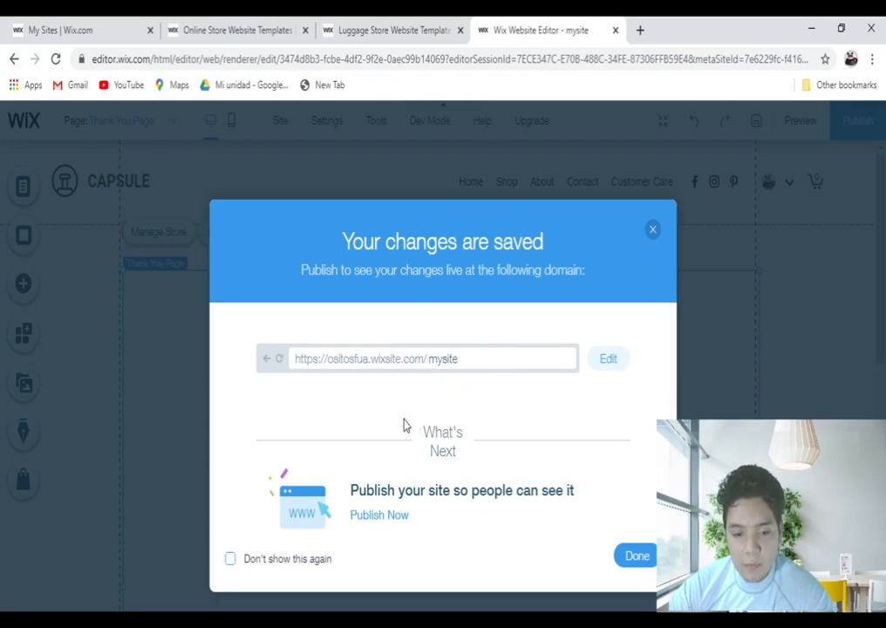
{"action": "left_click", "coordinate": [625, 559]}
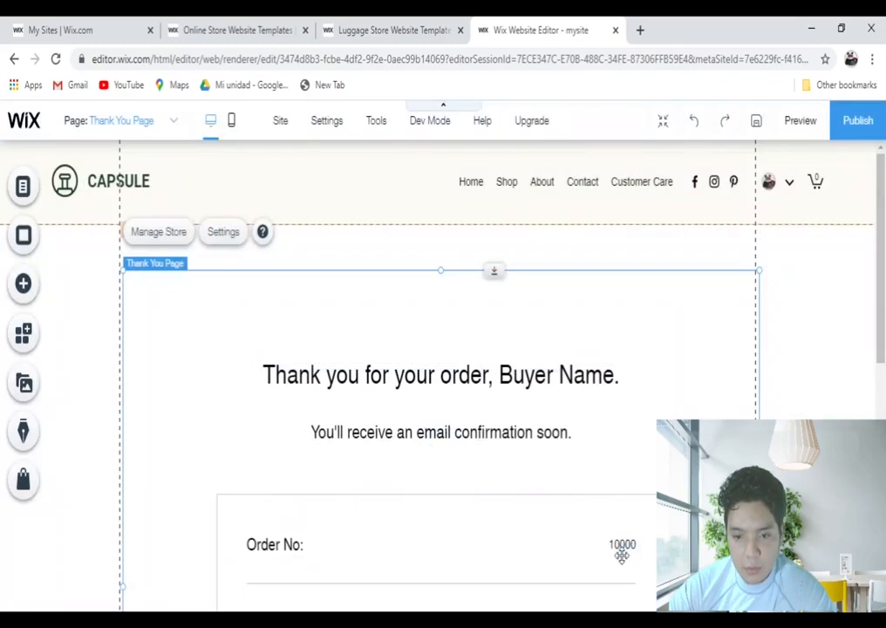
{"action": "left_click", "coordinate": [857, 121]}
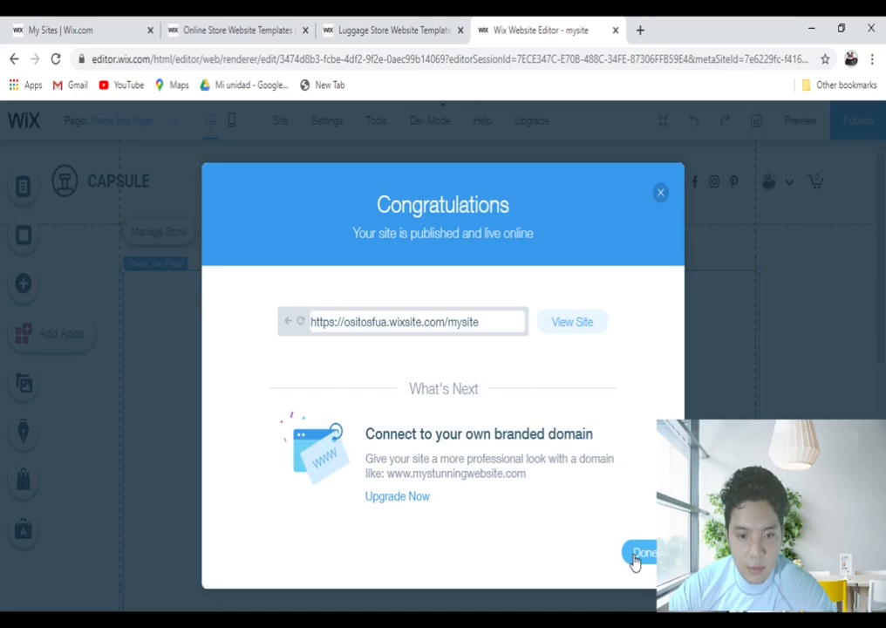
{"action": "left_click", "coordinate": [637, 556]}
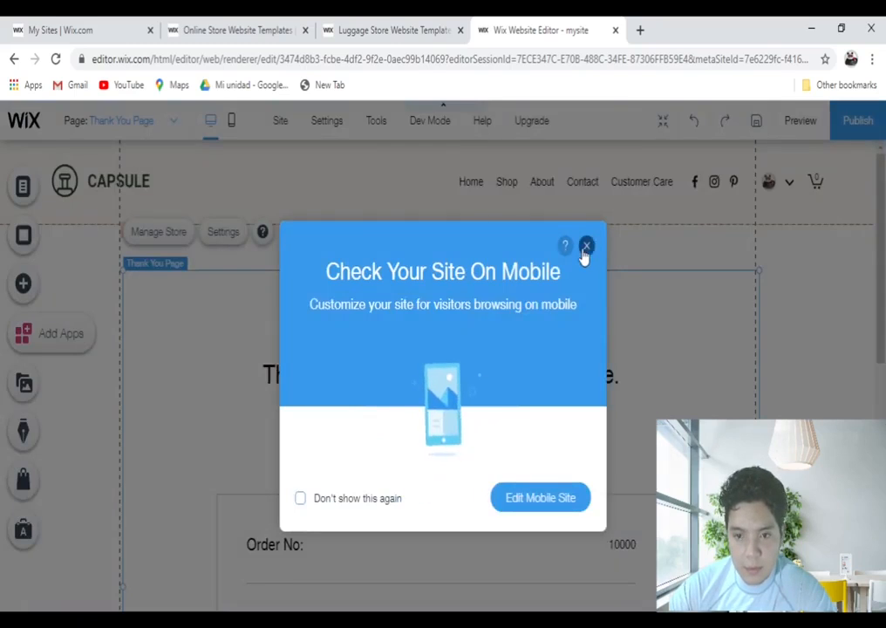
{"action": "left_click", "coordinate": [586, 248]}
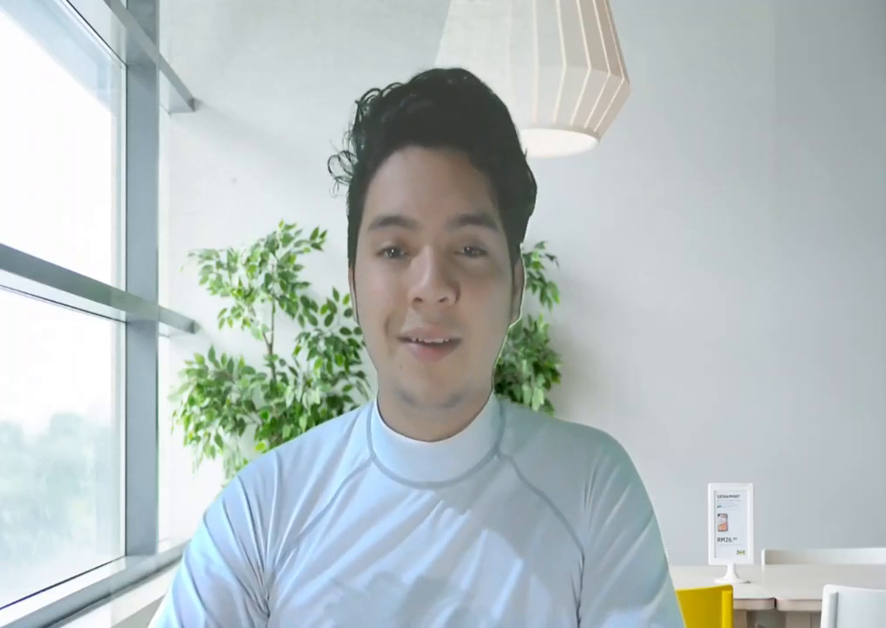